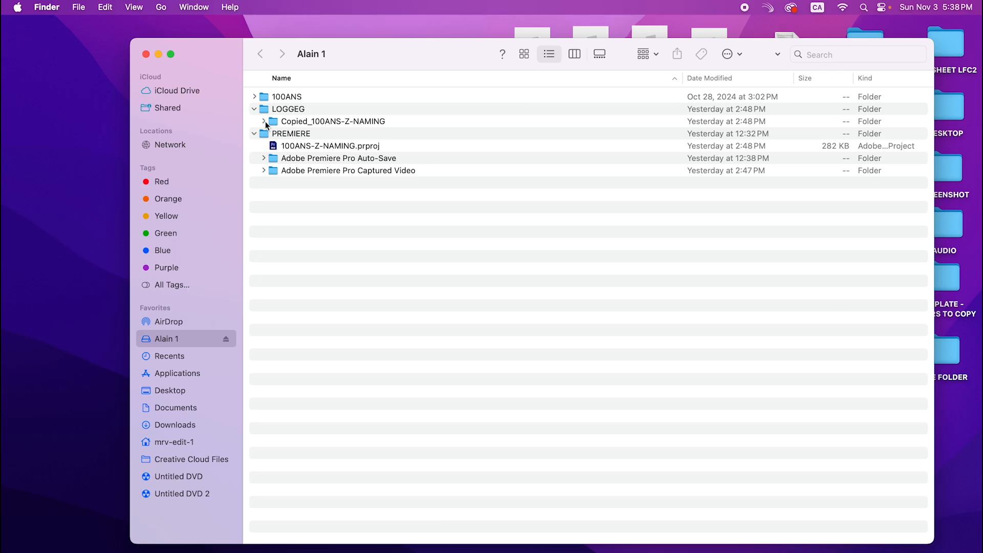
Expand the Copied_100ANS-Z-NAMING folder inside LOGGEG to list its contents.
left_click(265, 121)
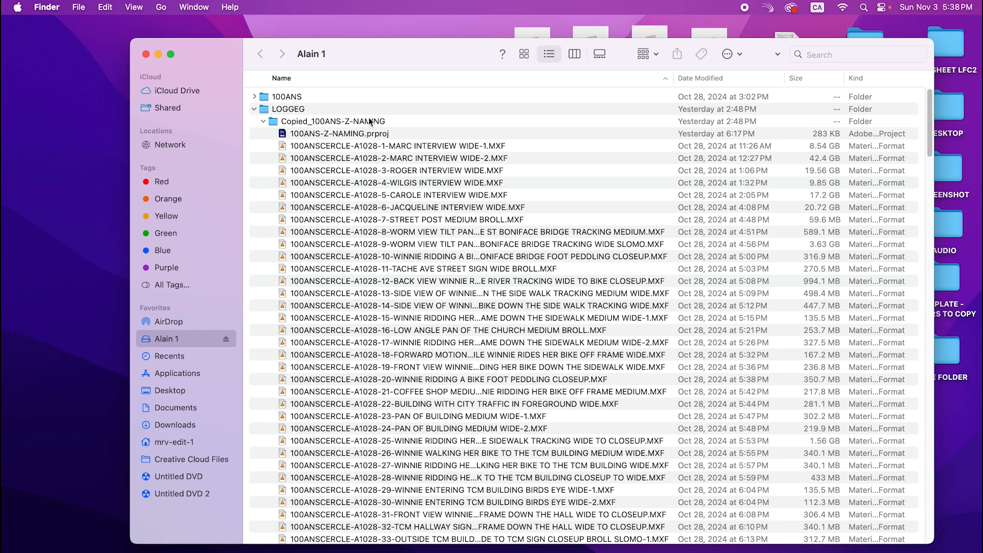
left_click(313, 110)
double_click(302, 111)
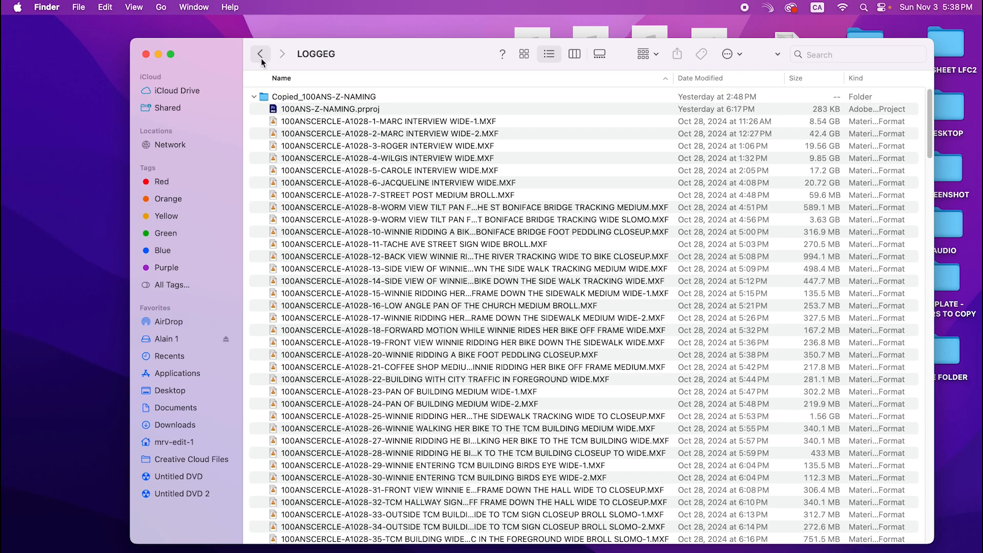
left_click(260, 54)
Rename the misspelled LOGGEG folder as LOGGED.
left_click(302, 112)
key("Return")
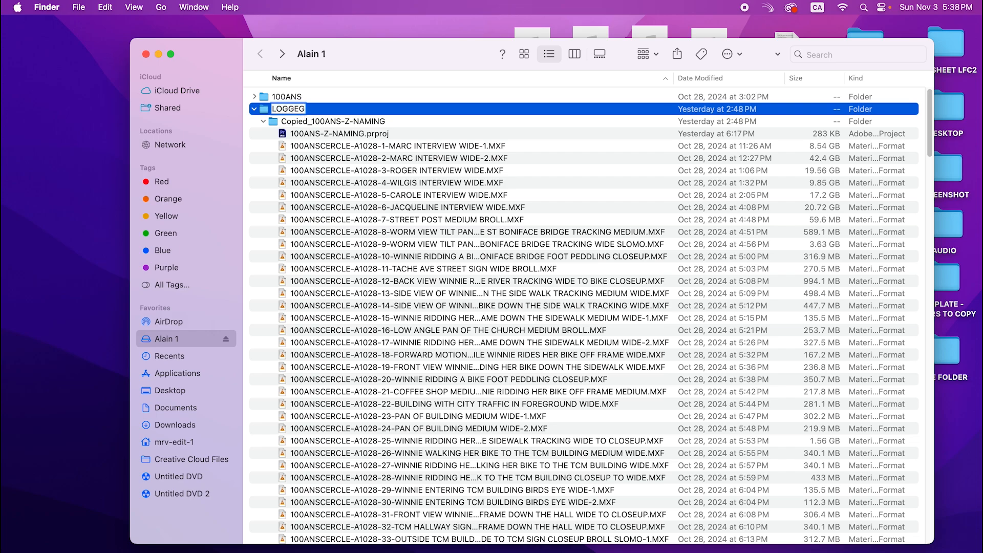
key("BackSpace")
type("d")
key("Caps_Lock")
key("BackSpace")
type("D")
left_click(302, 99)
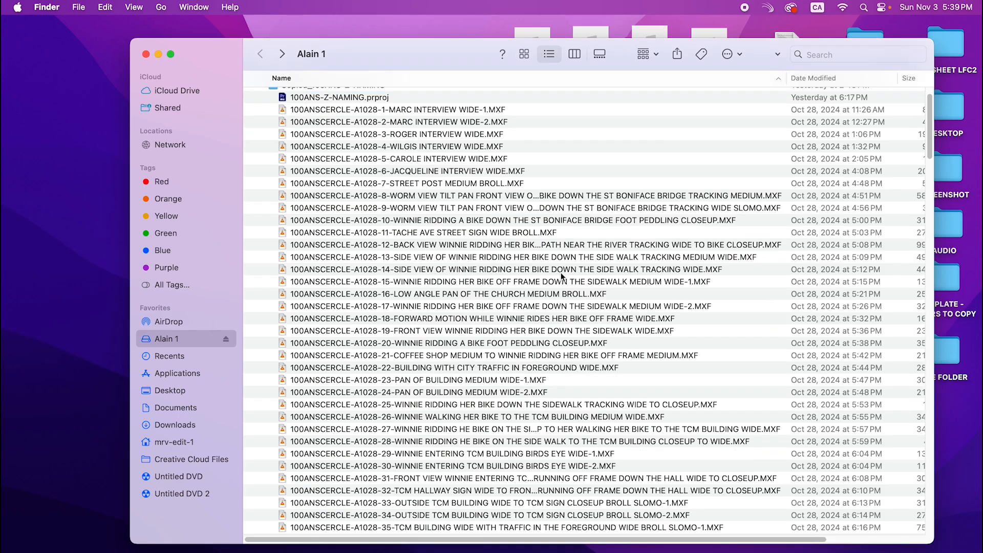
Review the names of the logged MXF clips in the Copied_100ANS-Z-NAMING folder and collapse it.
scroll(552, 272, "down", 1)
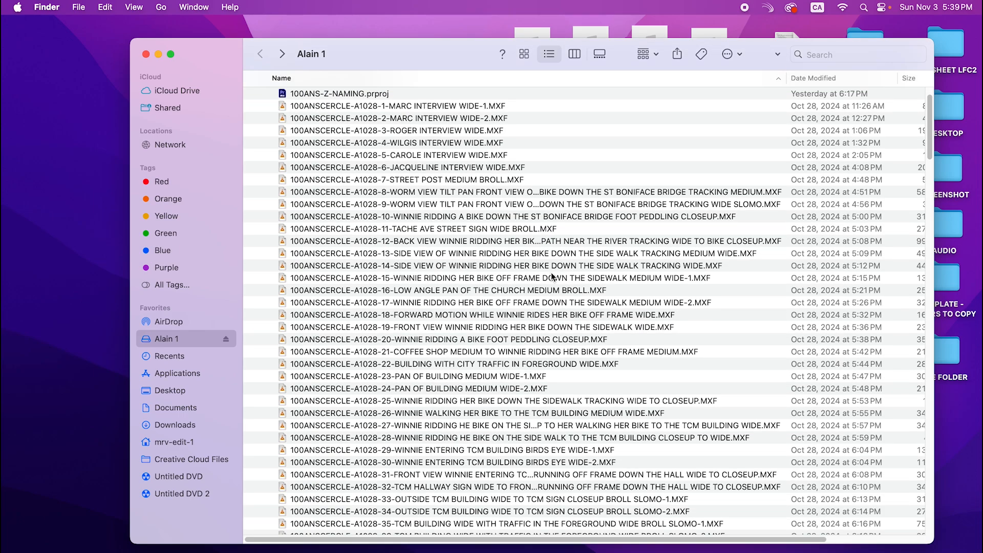
scroll(550, 277, "down", 3)
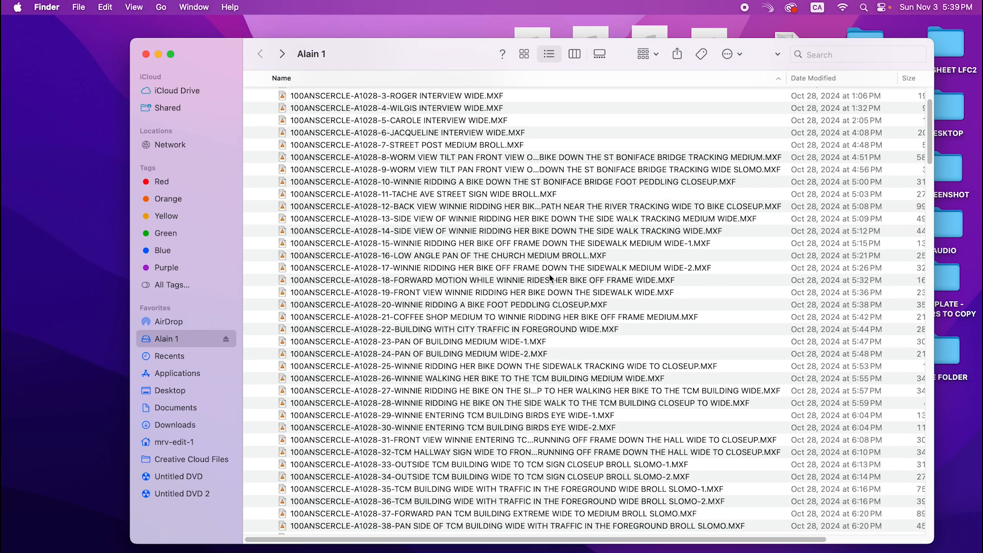
scroll(550, 277, "down", 2)
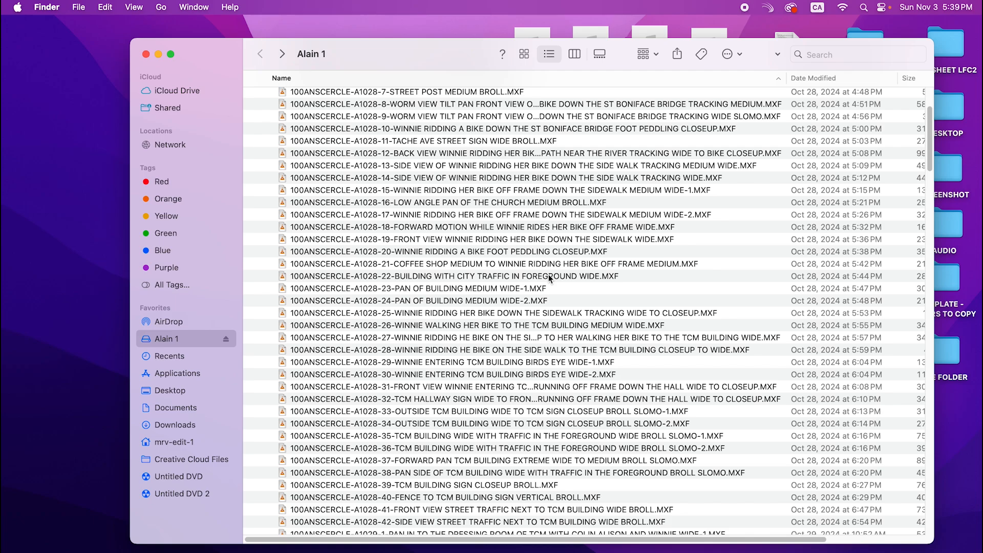
scroll(549, 275, "down", 1)
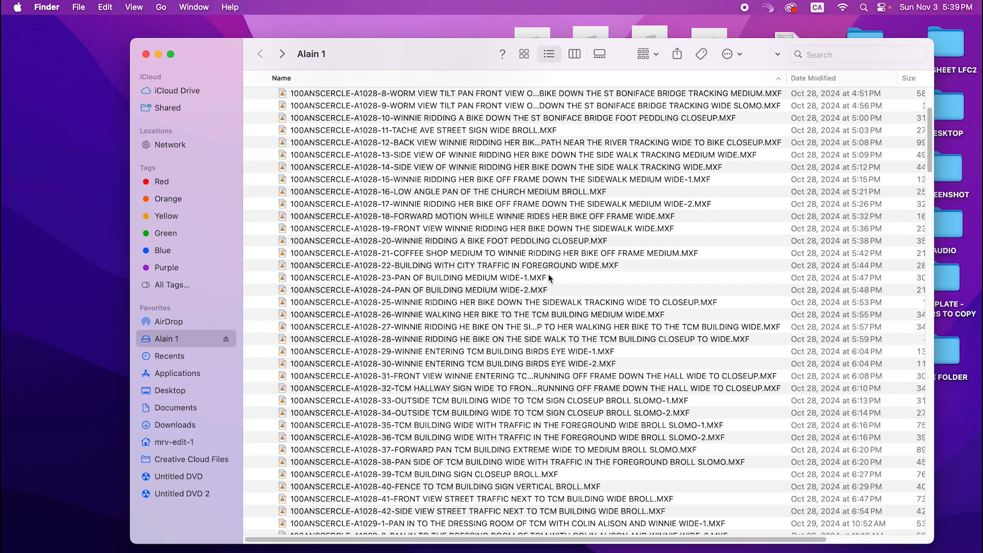
scroll(549, 278, "down", 3)
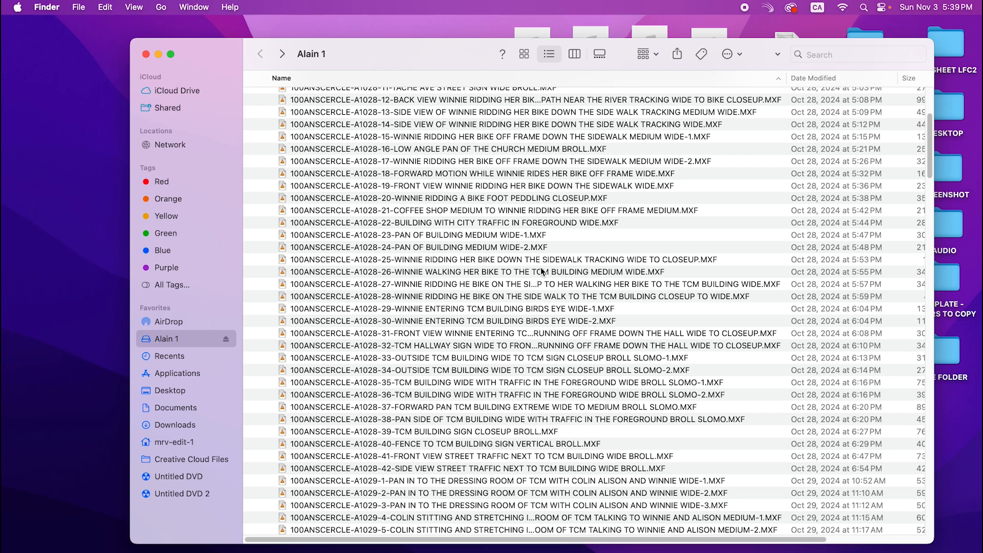
scroll(540, 268, "down", 1)
scroll(541, 271, "down", 2)
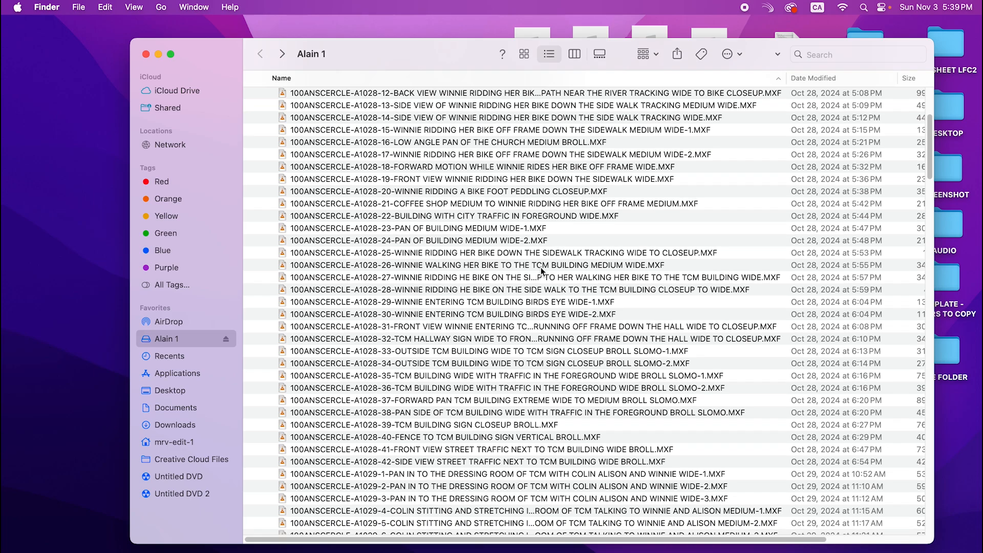
scroll(541, 271, "down", 3)
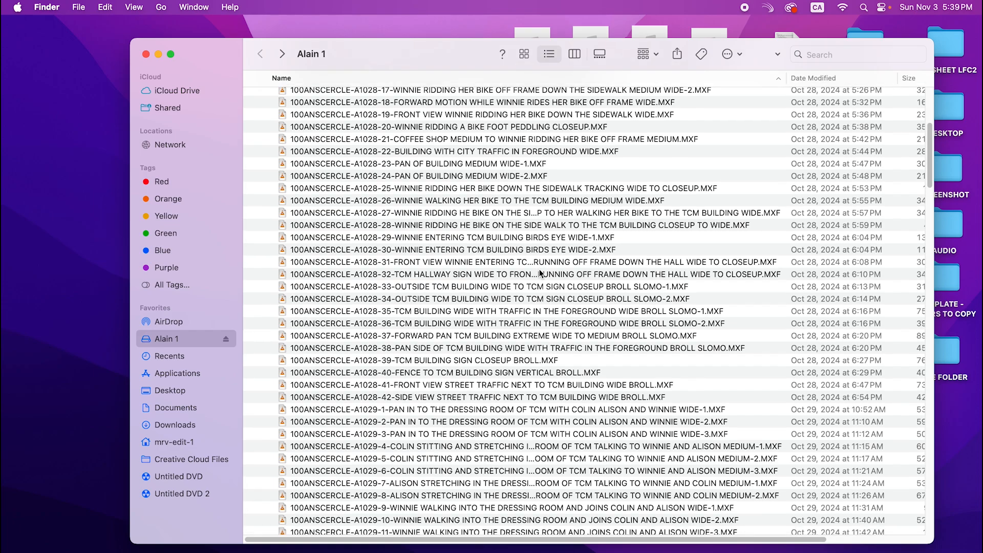
scroll(539, 269, "down", 5)
scroll(533, 279, "down", 6)
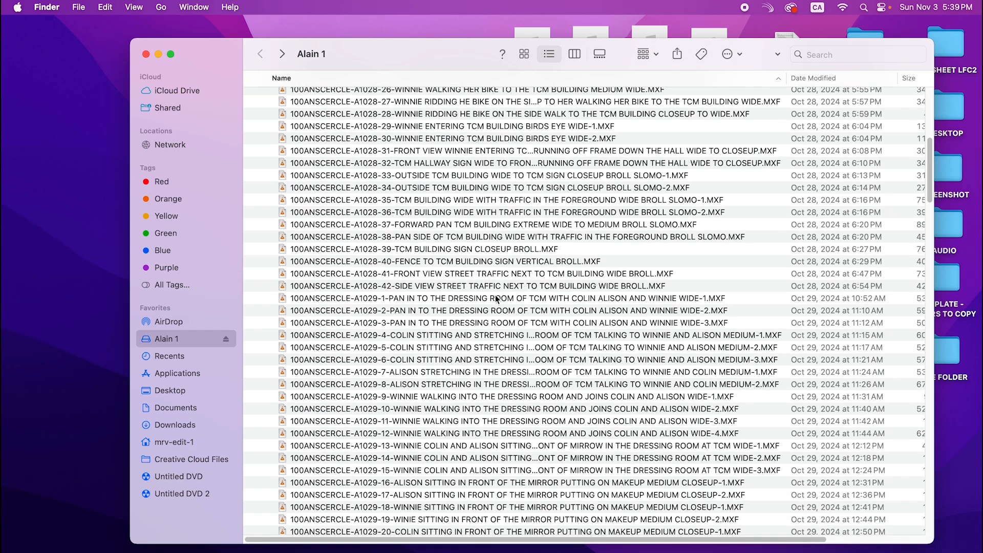
scroll(536, 294, "down", 5)
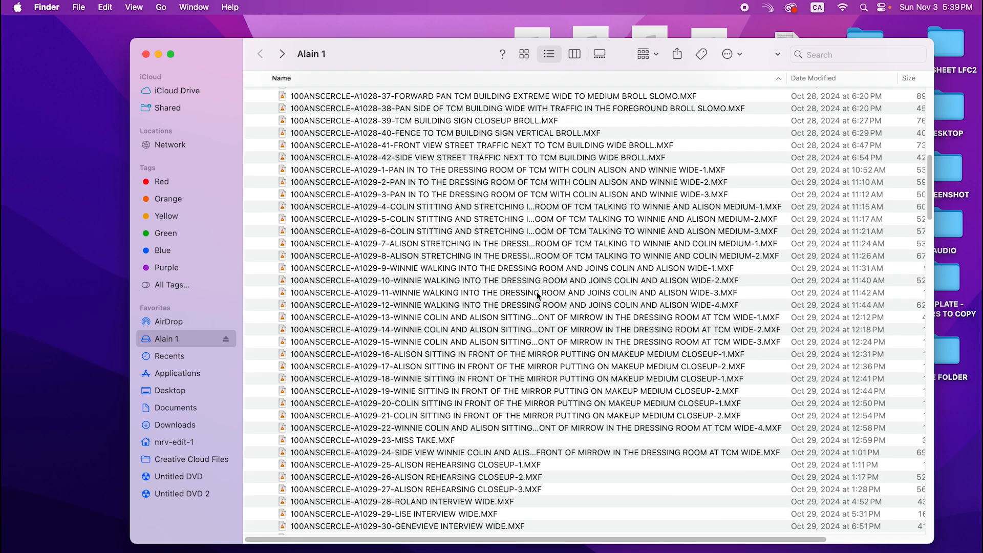
scroll(536, 293, "down", 2)
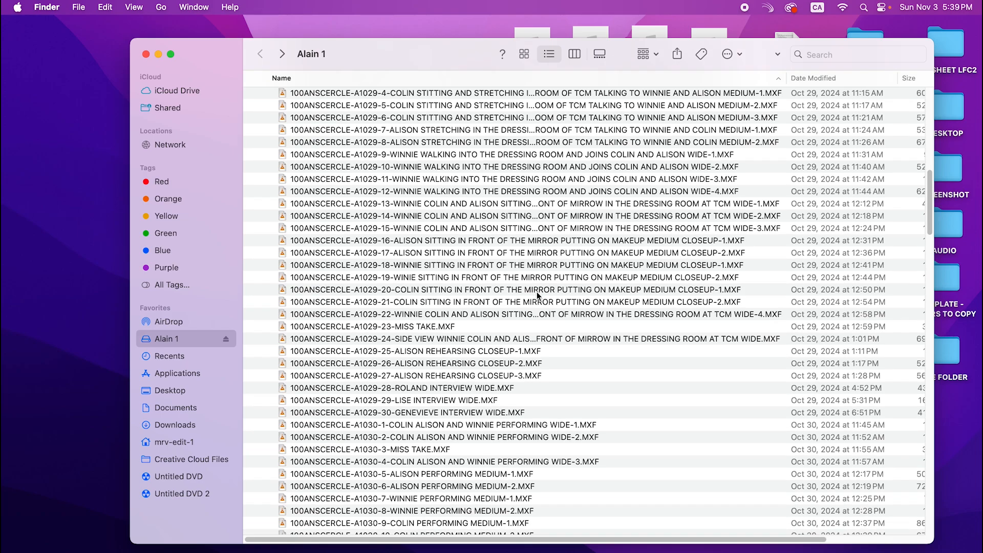
scroll(536, 293, "down", 3)
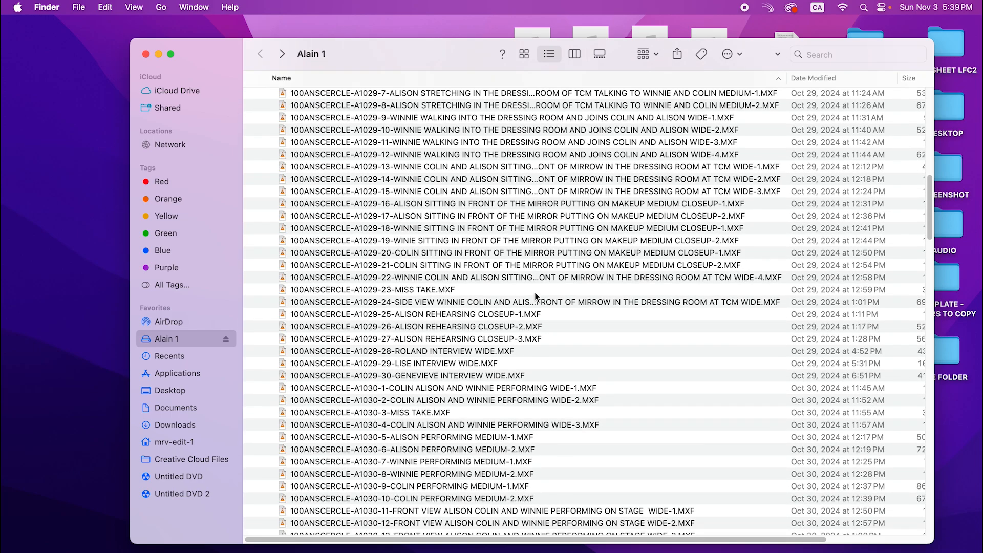
scroll(533, 293, "down", 2)
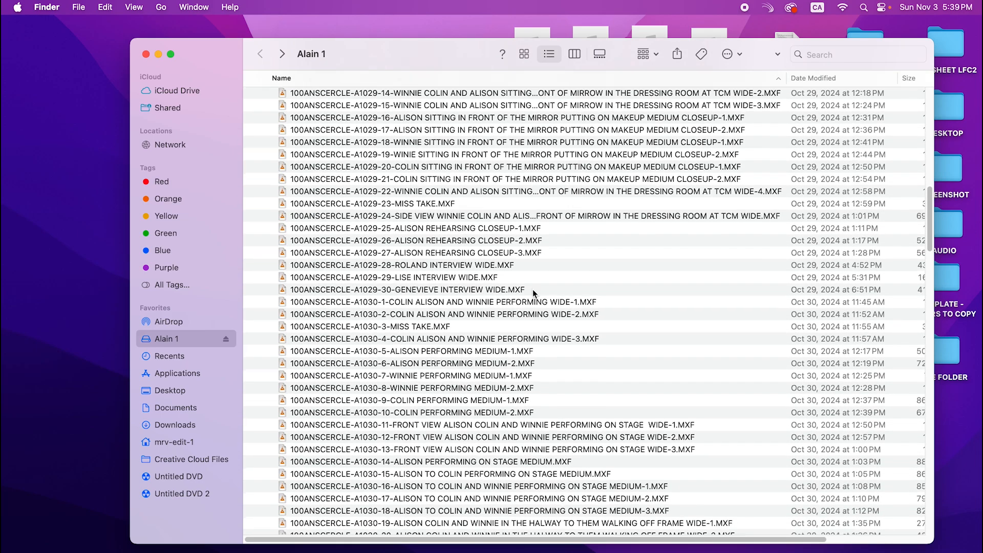
scroll(532, 294, "down", 3)
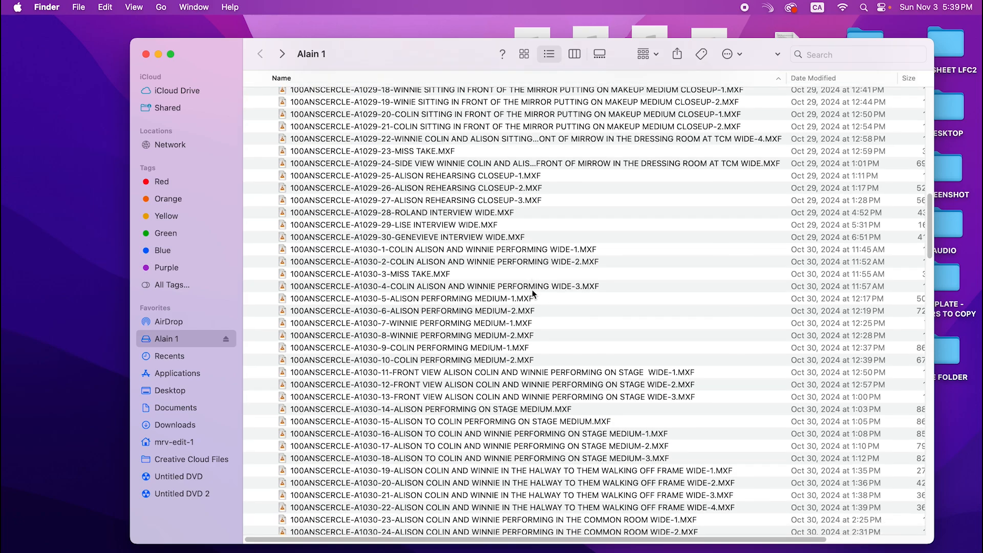
scroll(531, 291, "down", 3)
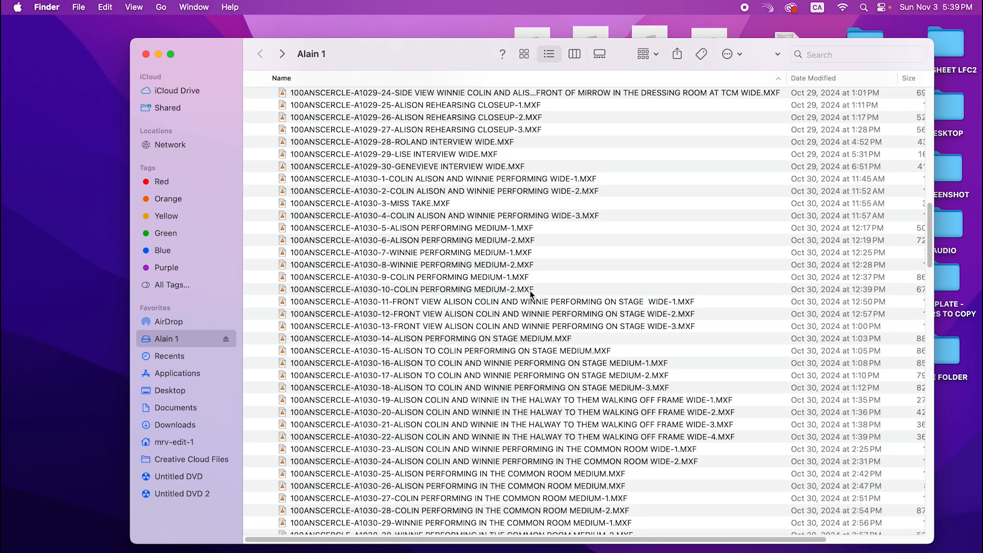
scroll(530, 292, "down", 5)
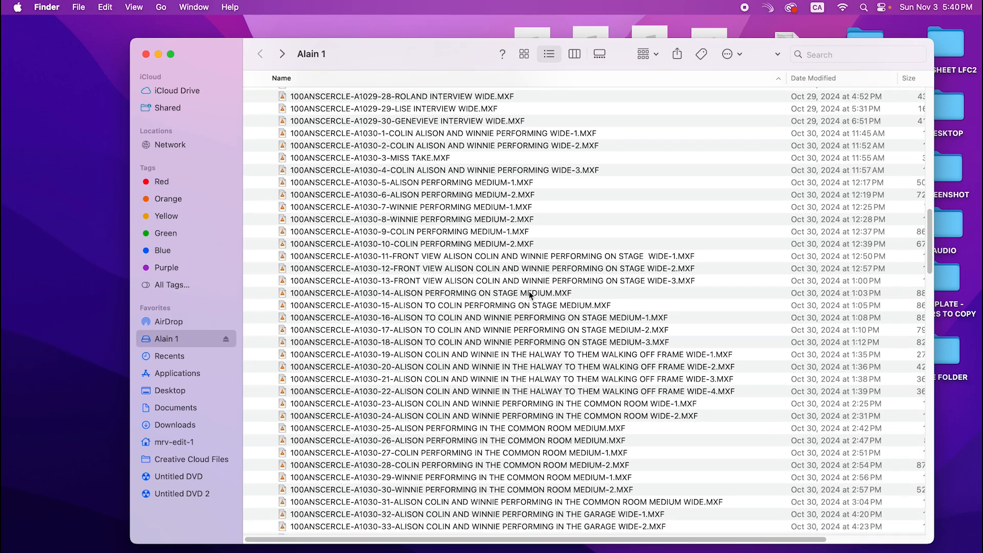
scroll(528, 299, "down", 2)
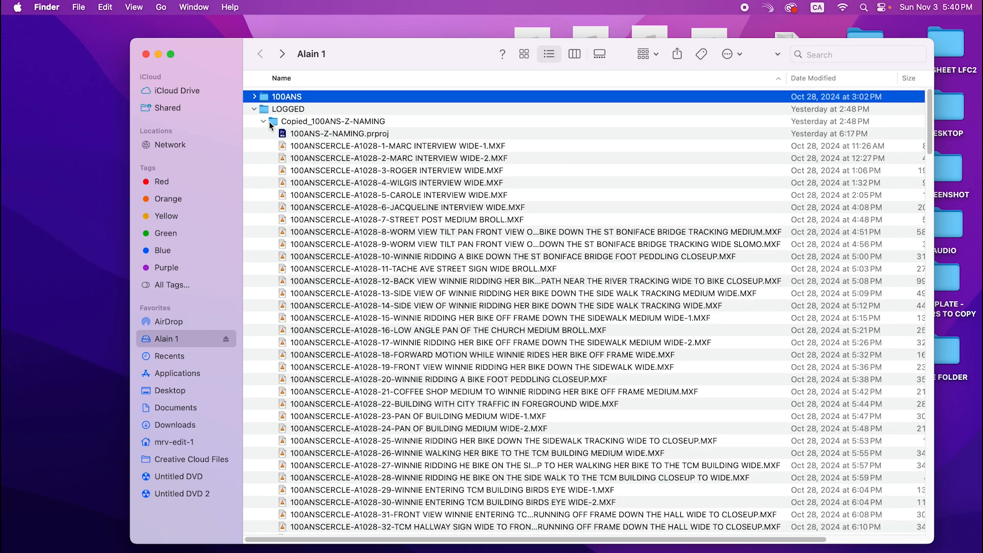
left_click(264, 121)
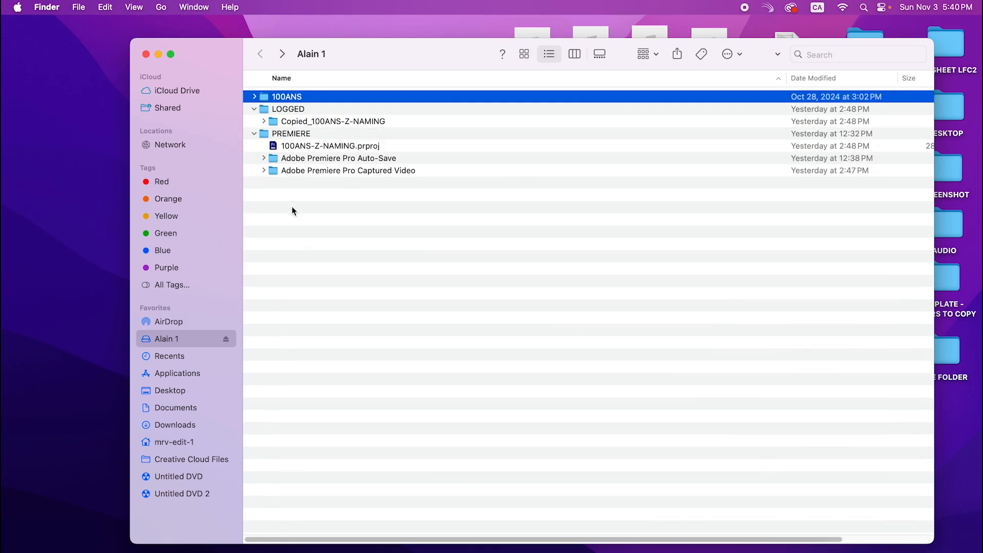
Create a new folder named RAW on the Alain 1 drive.
right_click(344, 284)
left_click(379, 295)
type("RAW")
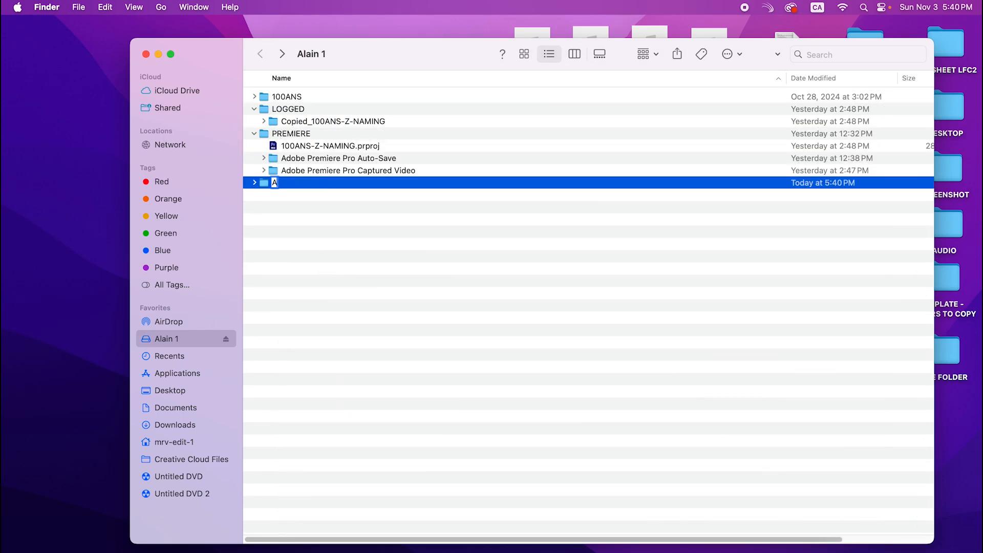
key("Return")
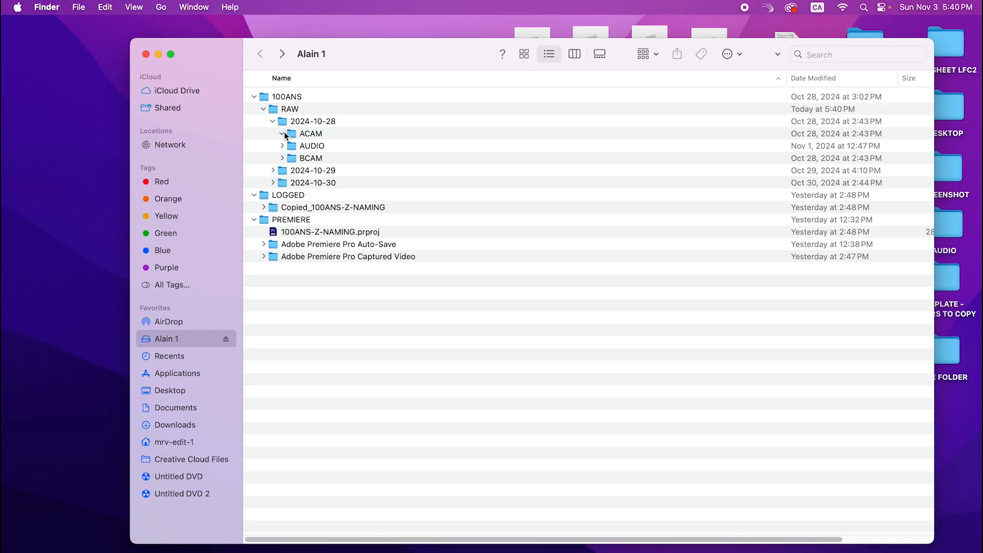
Expand the 2024-10-29 and 2024-10-30 folders under RAW to examine their camera and audio subfolders.
left_click(282, 133)
left_click(282, 133)
left_click(273, 171)
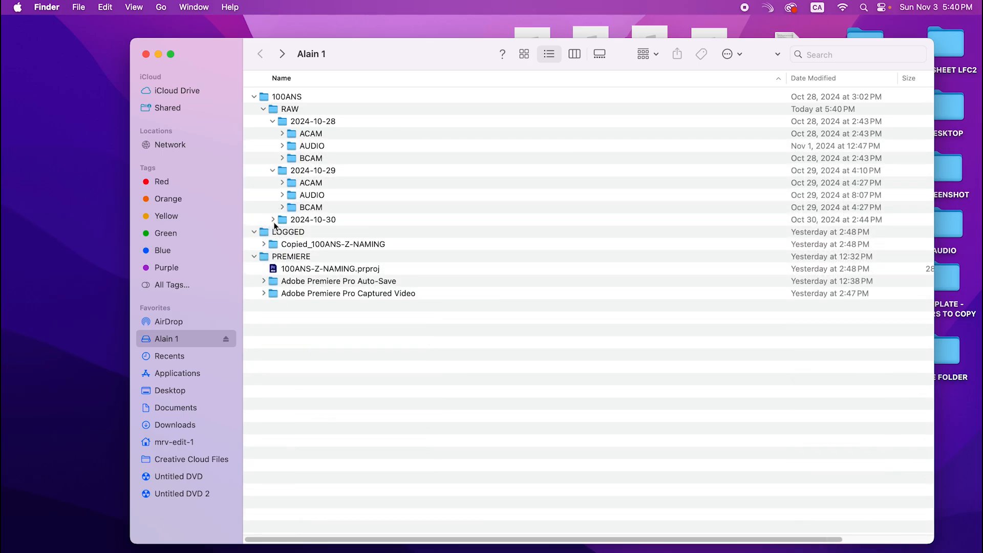
left_click(272, 220)
Create a new folder named 2024-10-28 at the top level of the Alain 1 drive.
right_click(339, 355)
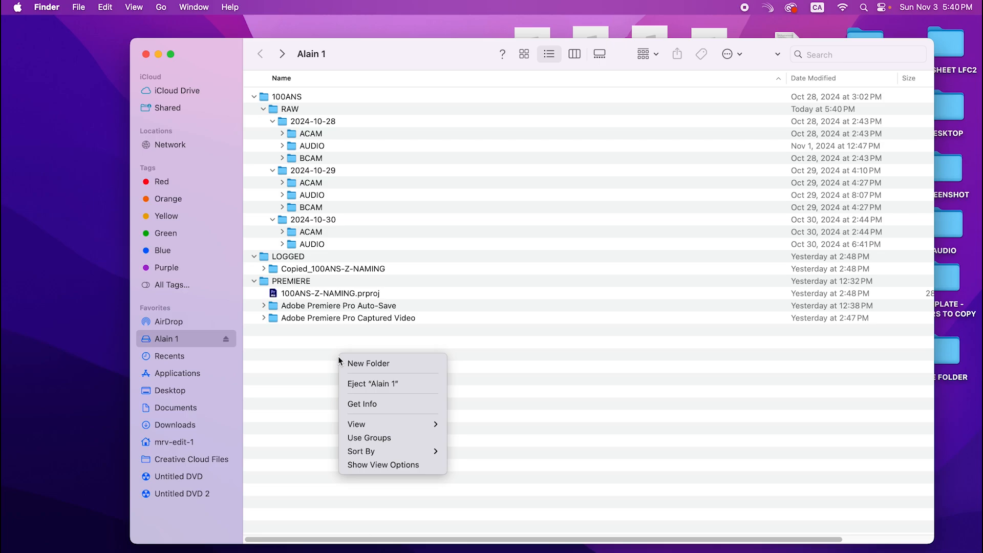
left_click(369, 363)
type("AC")
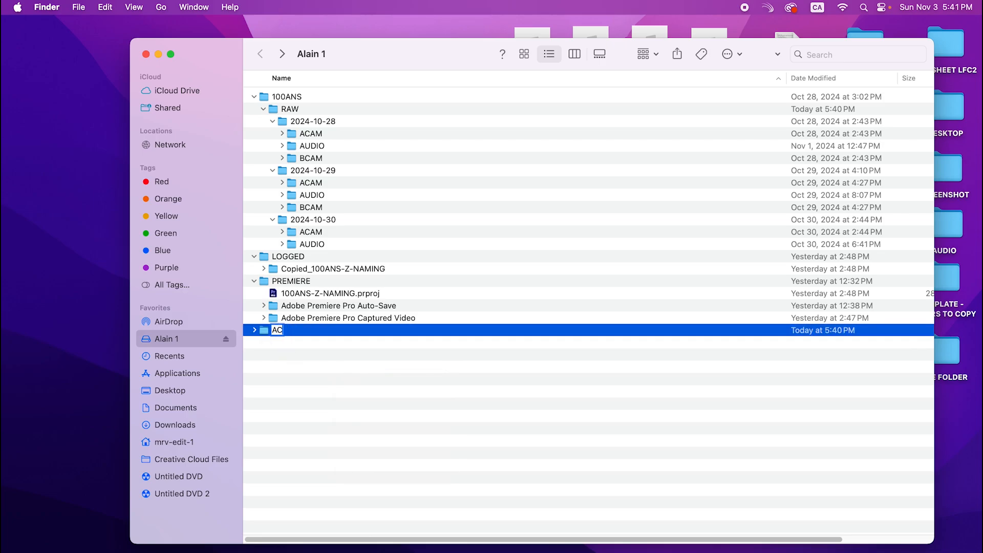
key("BackSpace")
key("BackSpace")
type("202")
key("Caps_Lock")
type("4-10-")
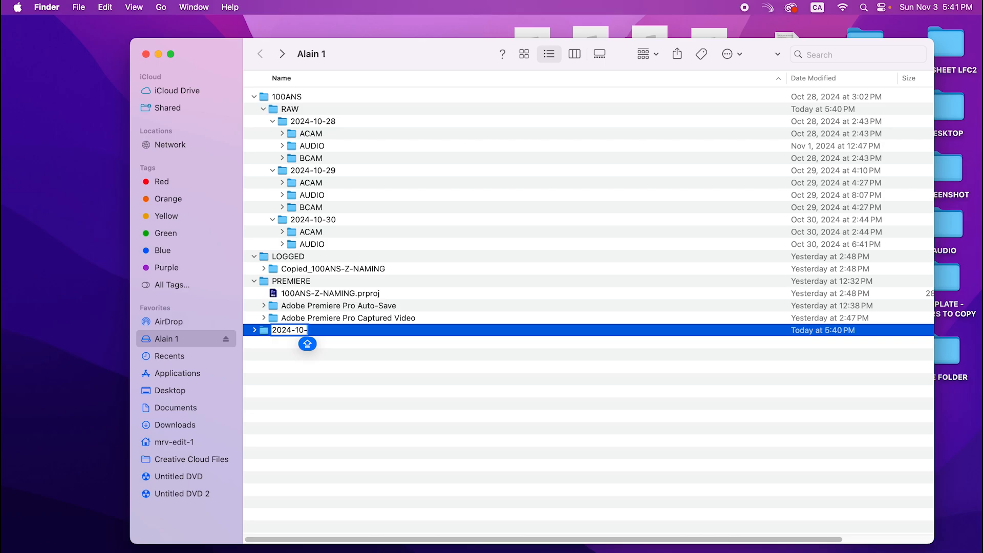
type("28")
key("Return")
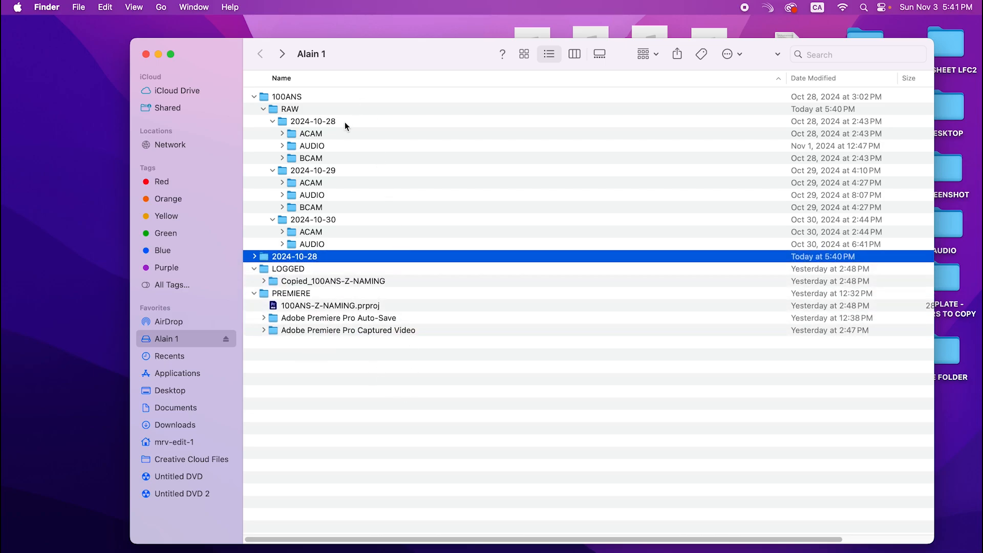
Create two more top-level folders named 2024-10-29 and 2024-10-30.
right_click(344, 386)
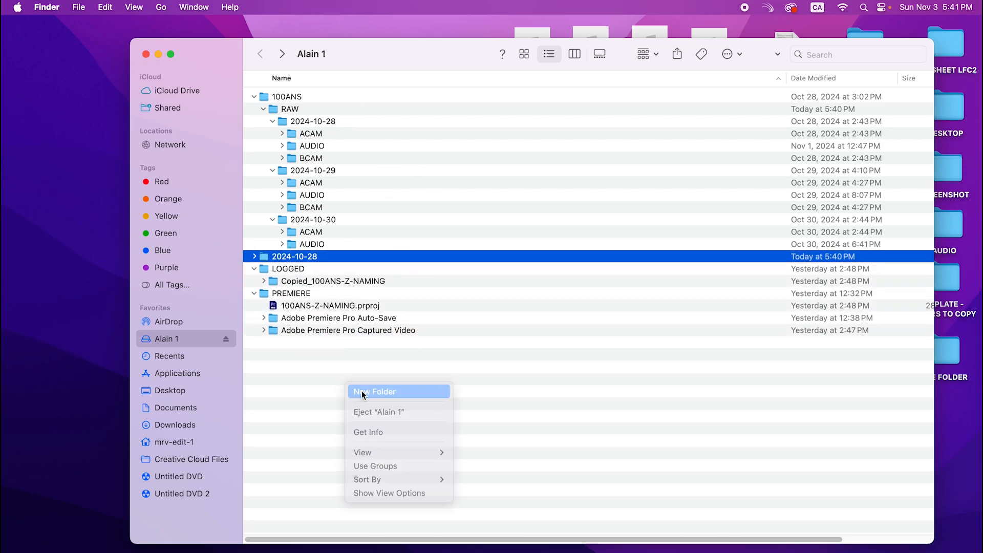
left_click(361, 391)
type("2024-")
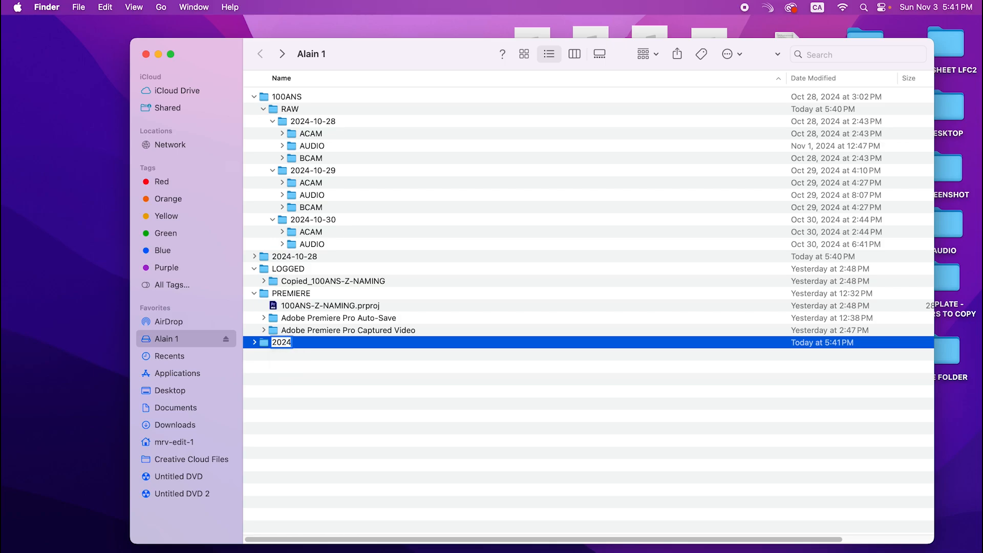
type("10-29")
key("Return")
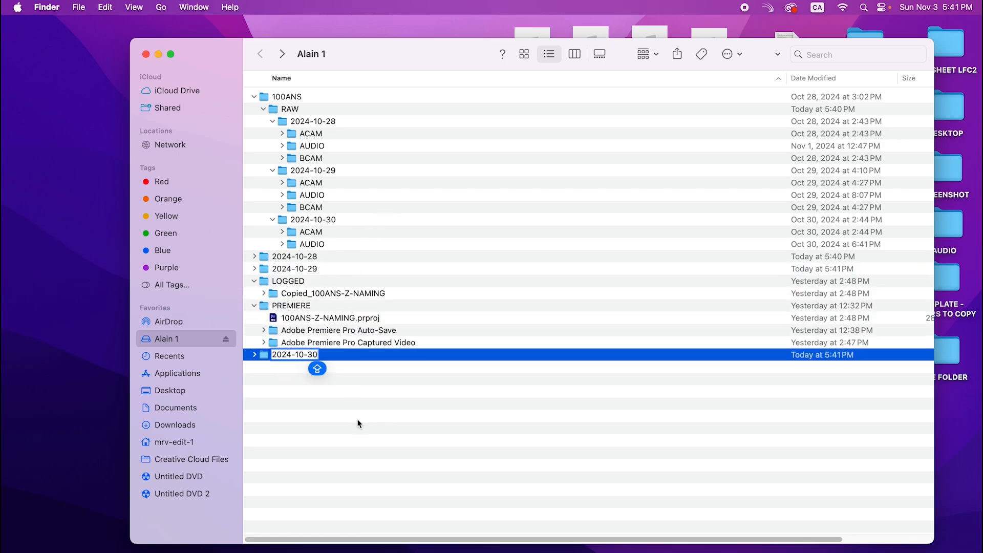
key("Return")
Move the three new dated folders, 2024-10-28 to 2024-10-30, into the LOGGED folder.
left_click(321, 259)
left_click(322, 277, "shift")
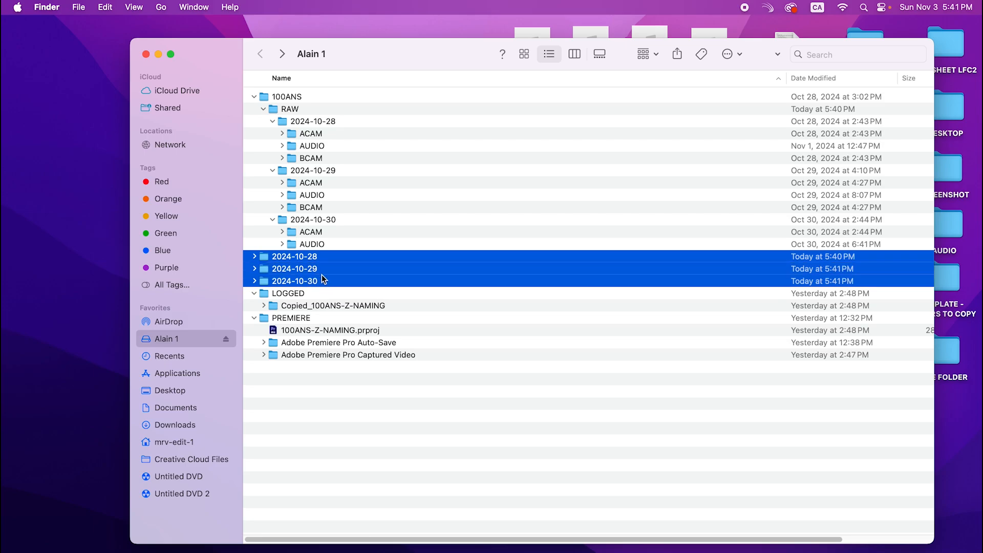
left_click_drag(321, 275, 297, 294)
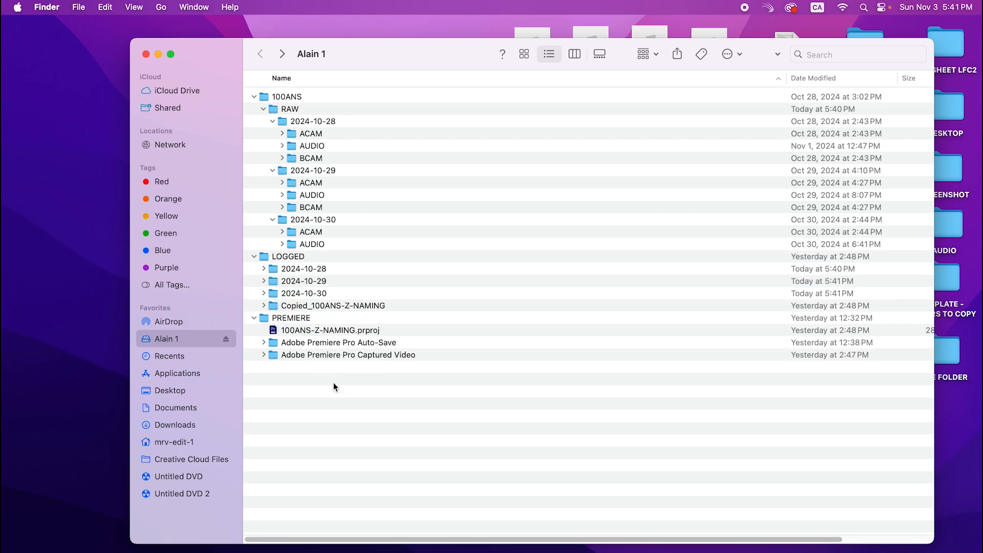
Create a new top-level folder named ACAM on the drive and add another new folder beside it.
key("shift+super+n")
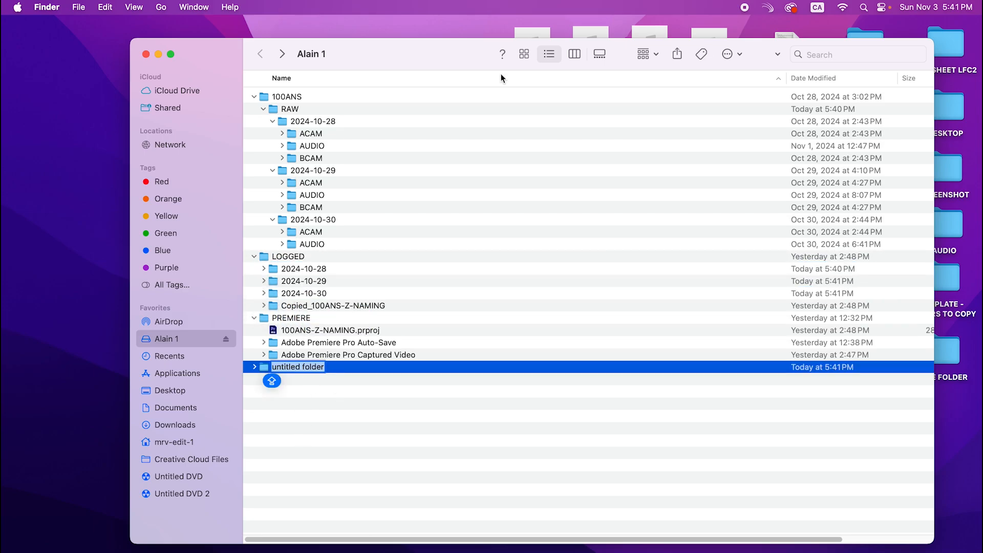
type("ACAM")
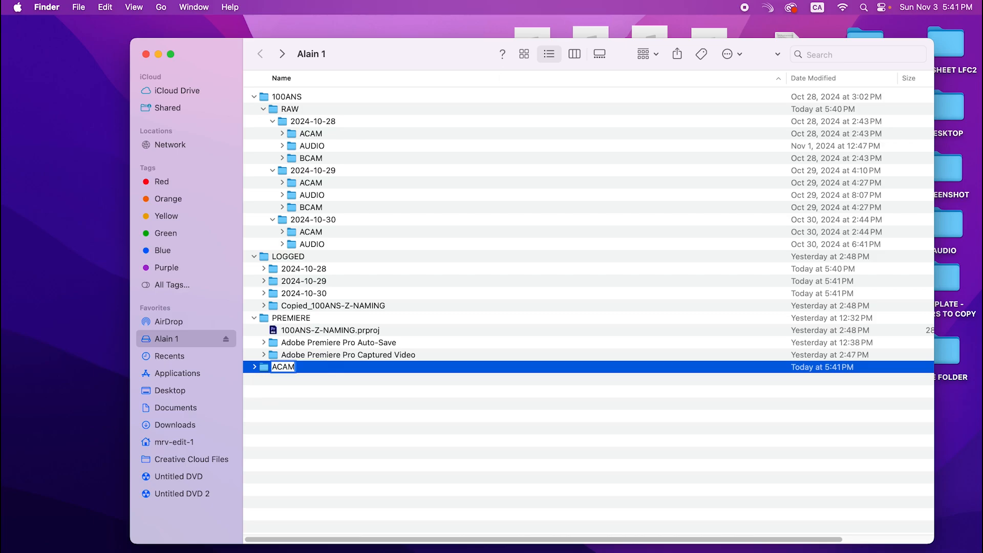
key("Return")
key("shift+super+n")
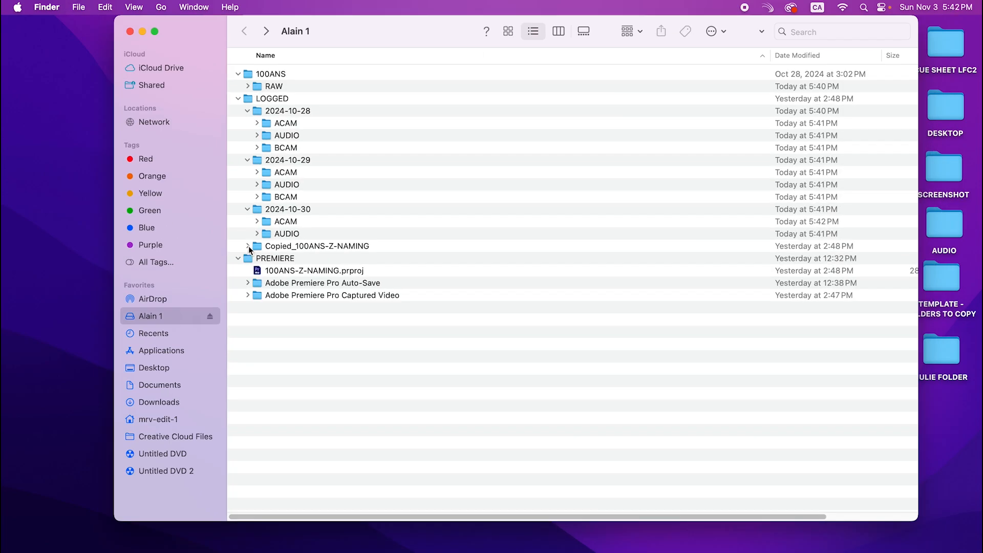
Move all the A1028 clips, 1 through 42, from Copied_100ANS-Z-NAMING into the ACAM folder of LOGGED's 2024-10-28.
left_click(248, 246)
left_click(424, 272)
scroll(424, 308, "down", 3)
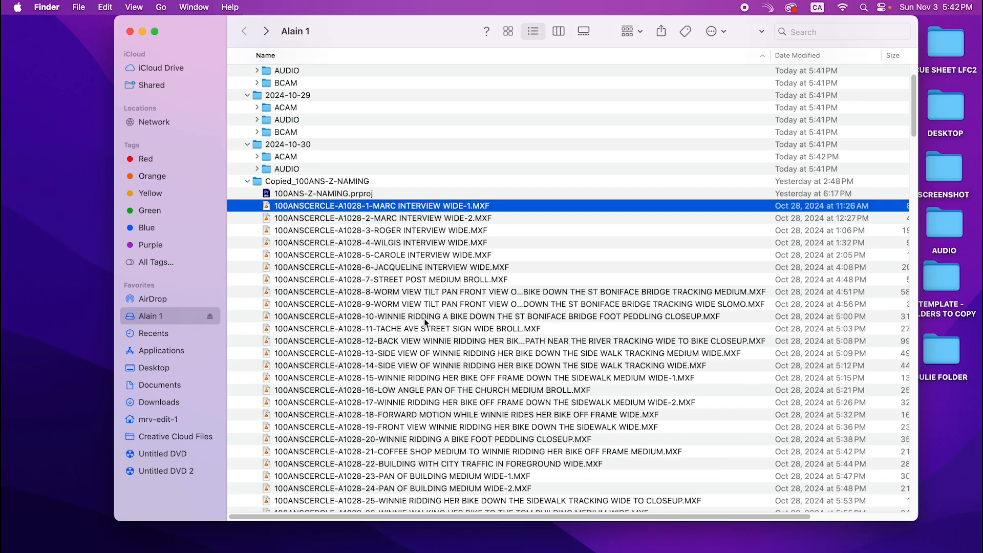
scroll(425, 322, "down", 20)
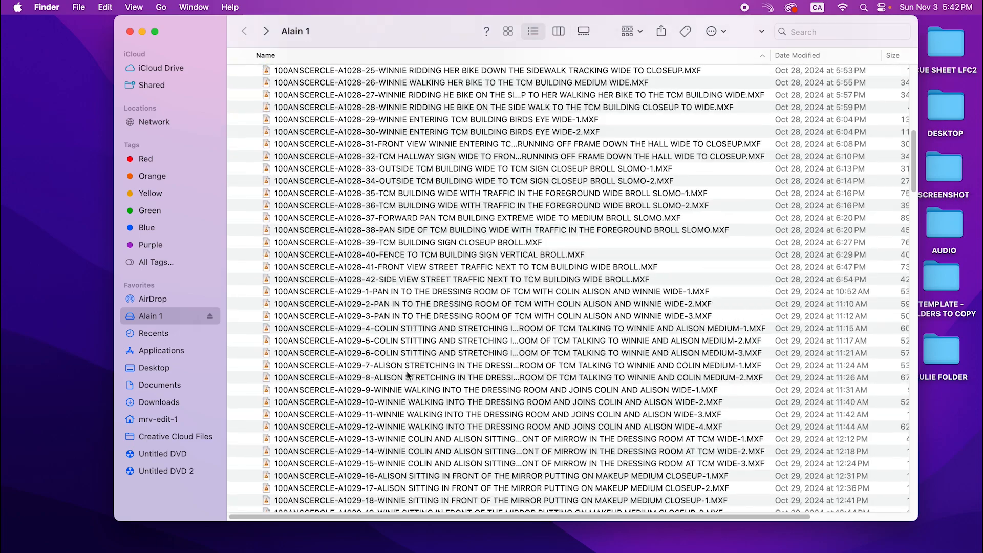
scroll(402, 353, "up", 2)
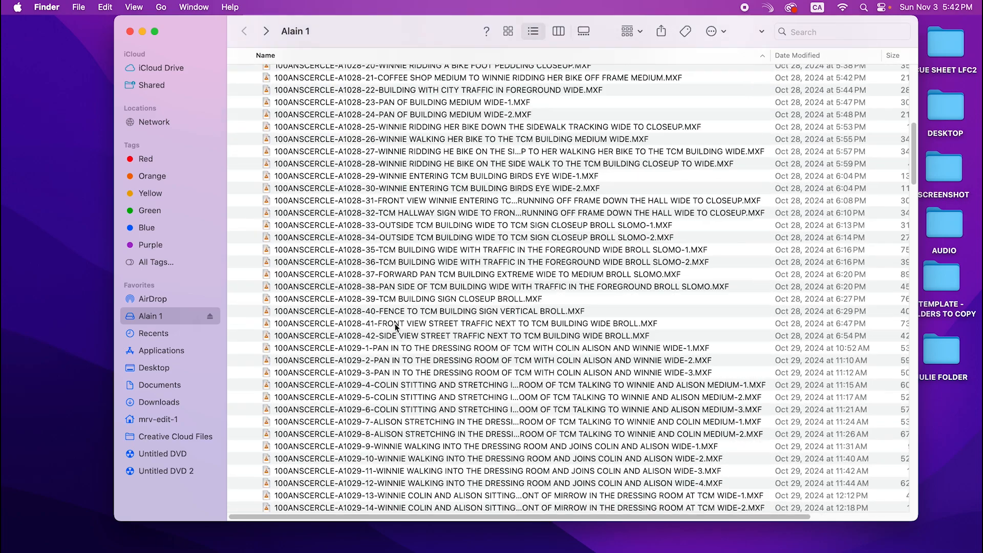
left_click(363, 337, "shift")
scroll(362, 338, "up", 20)
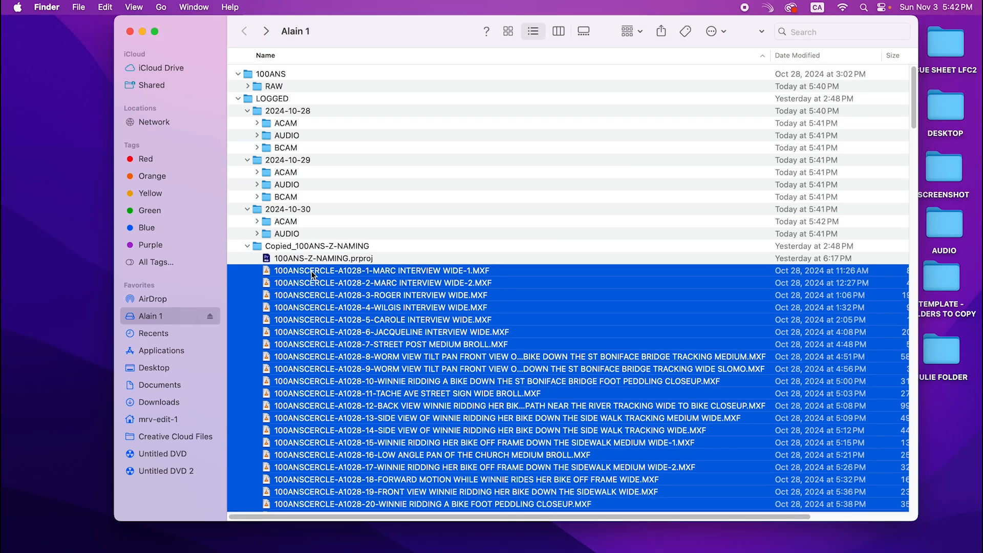
left_click_drag(312, 277, 285, 127)
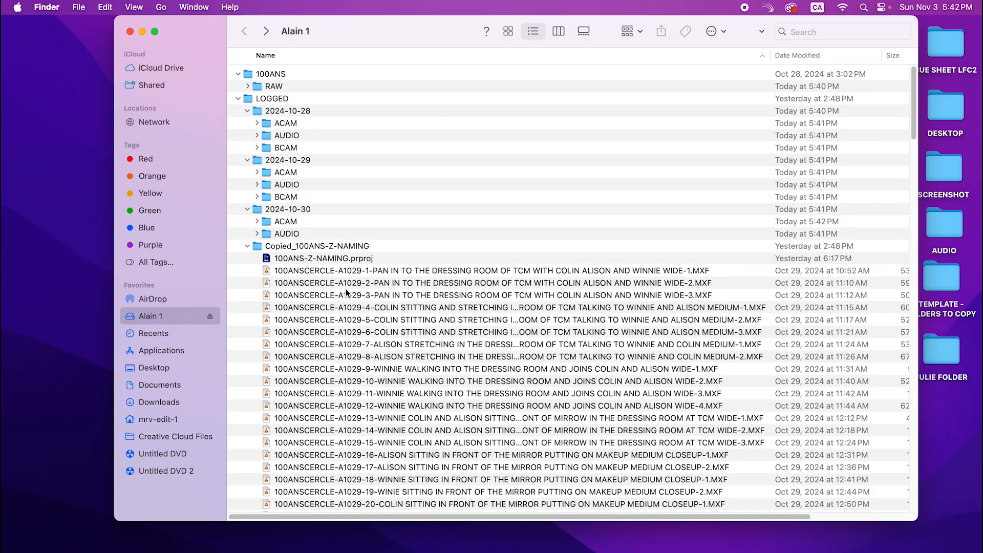
Move all the A1029 clips, 1 through 30, from Copied_100ANS-Z-NAMING into the ACAM folder of LOGGED's 2024-10-29.
left_click(358, 271)
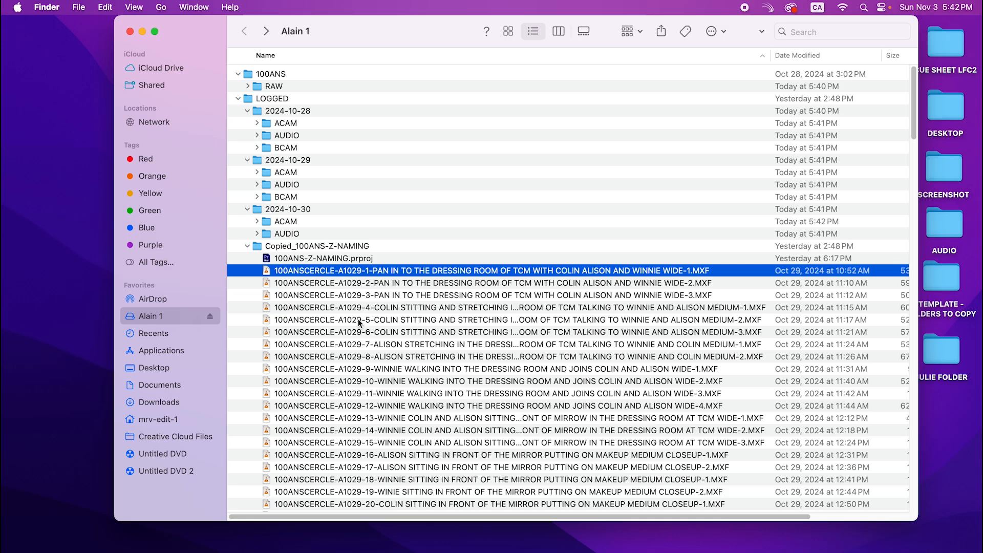
key("XF86AudioRaiseVolume")
scroll(352, 392, "down", 5)
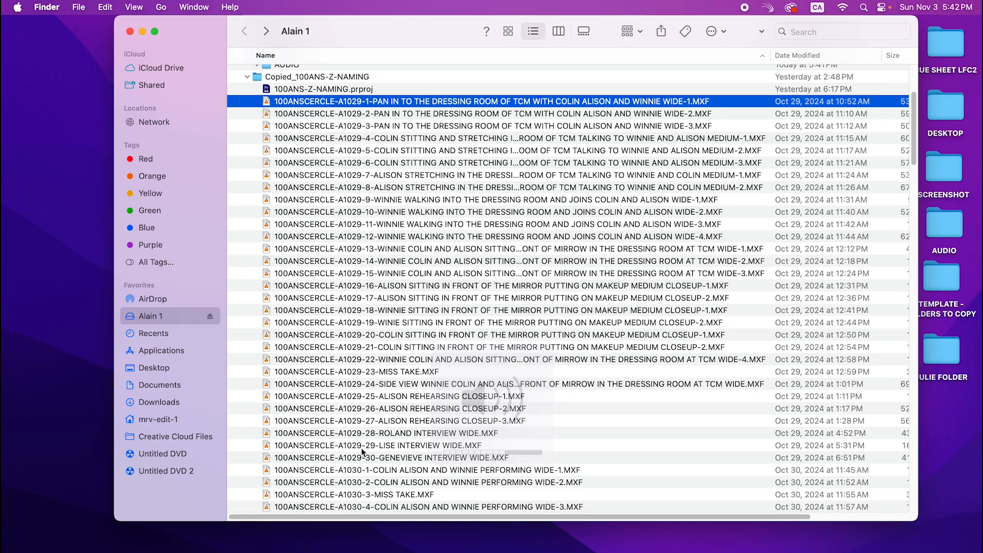
scroll(369, 410, "down", 3)
left_click(369, 377, "shift")
scroll(367, 376, "up", 7)
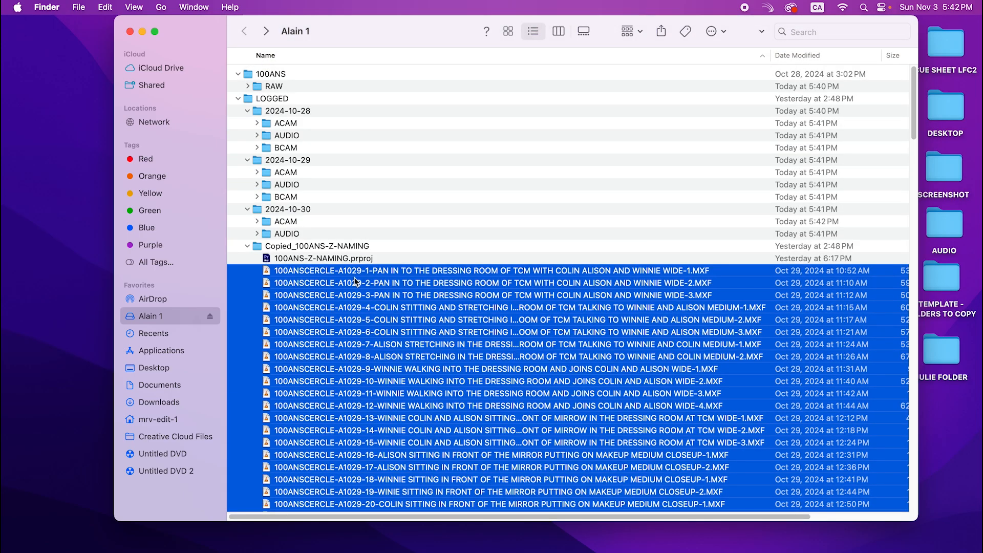
left_click_drag(359, 276, 287, 175)
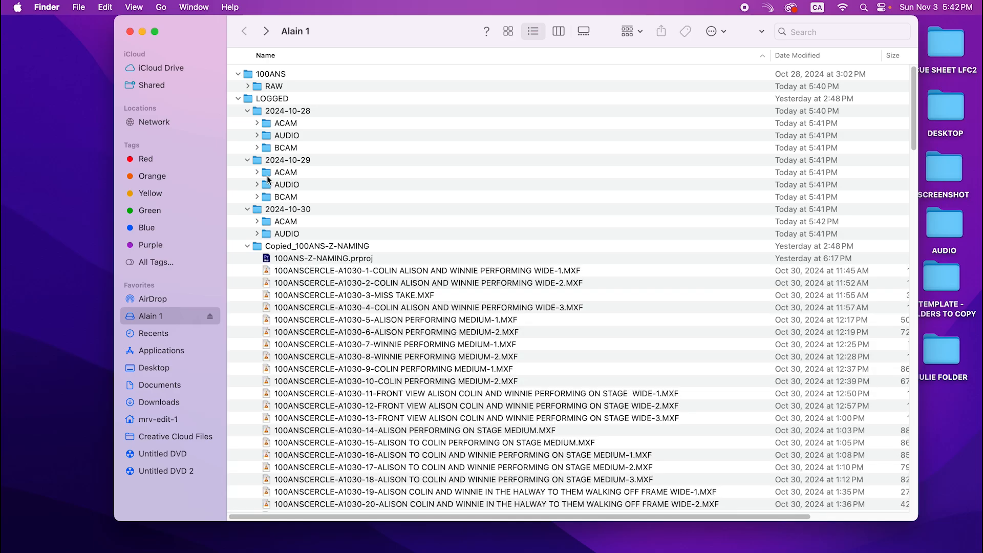
scroll(384, 438, "down", 10)
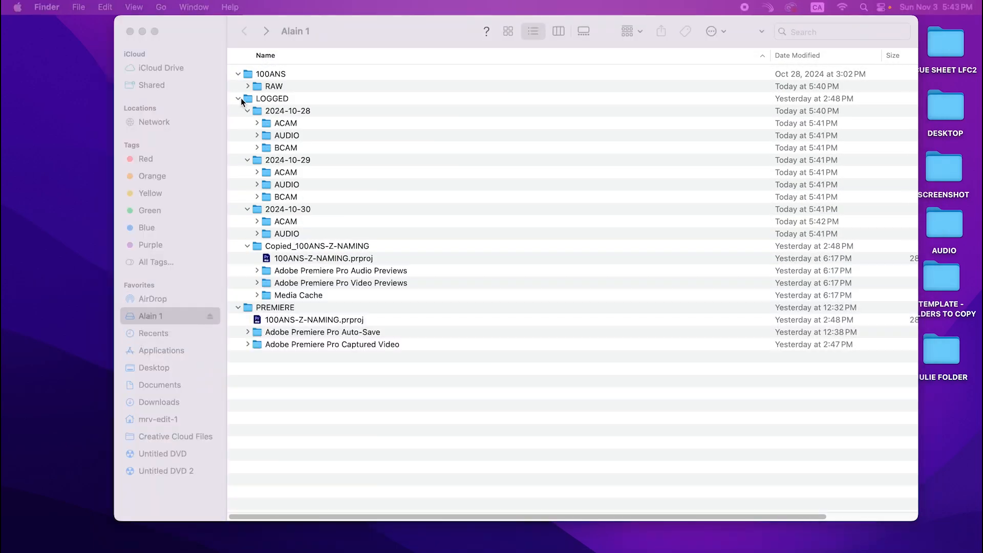
Collapse the LOGGED folder and move it into 100ANS beside RAW, and collapse PREMIERE.
left_click(239, 99)
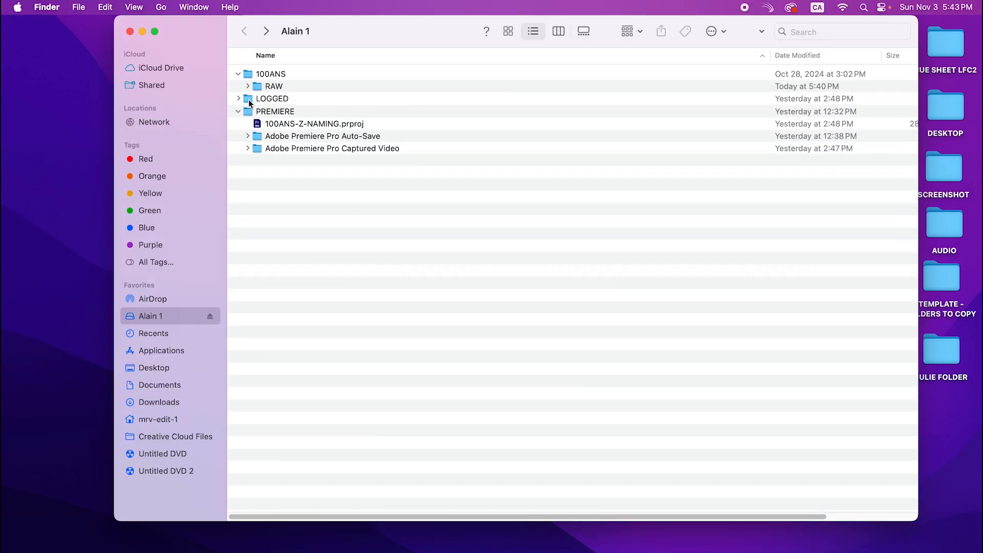
left_click_drag(296, 101, 287, 75)
left_click(272, 97)
left_click(238, 112)
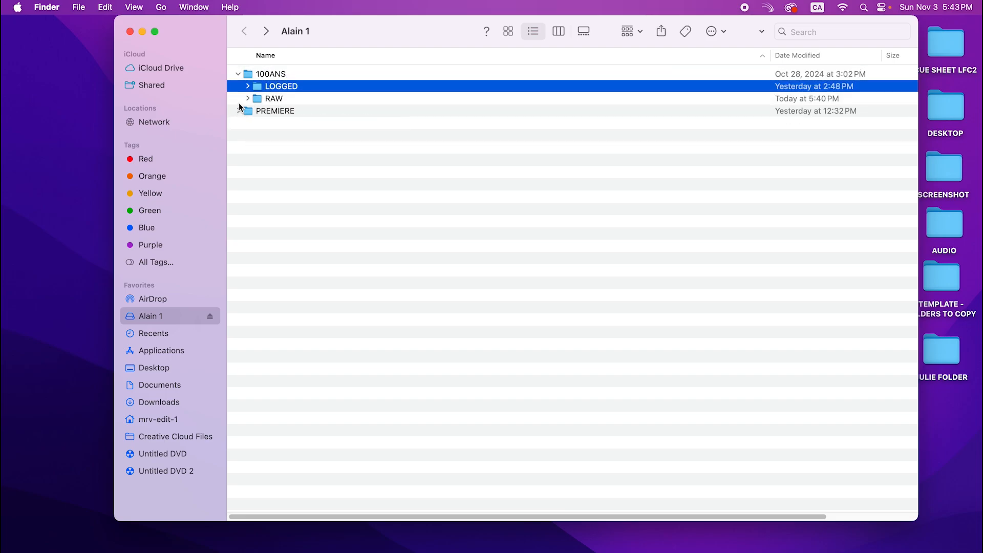
Examine the contents of the 100ANS and PREMIERE folders, leaving PREMIERE collapsed.
left_click(239, 74)
left_click(239, 74)
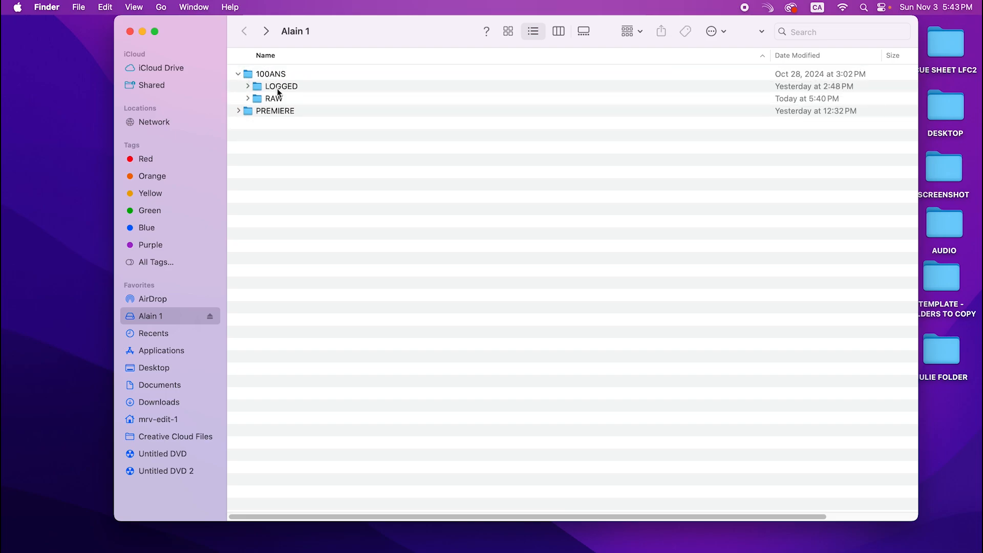
left_click(238, 111)
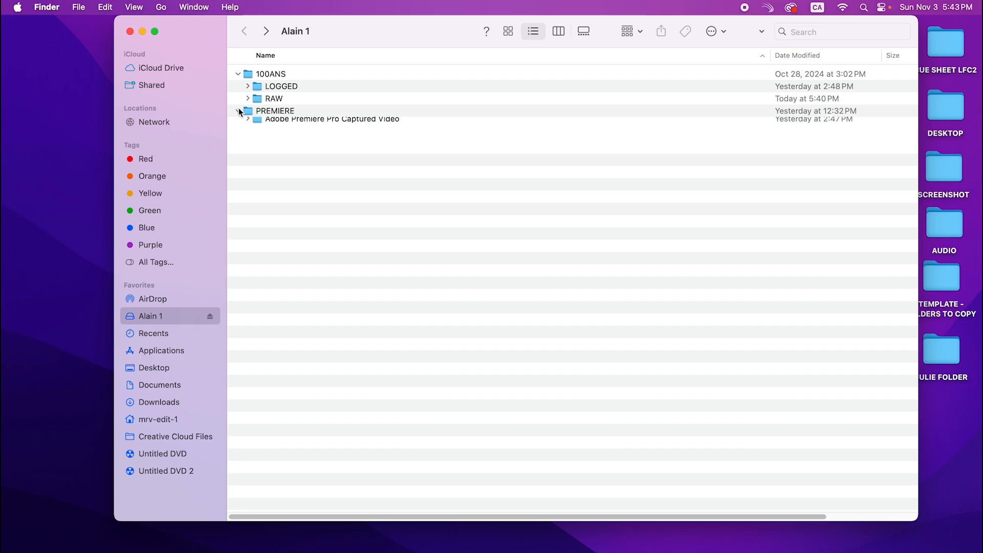
left_click(238, 111)
left_click(238, 111)
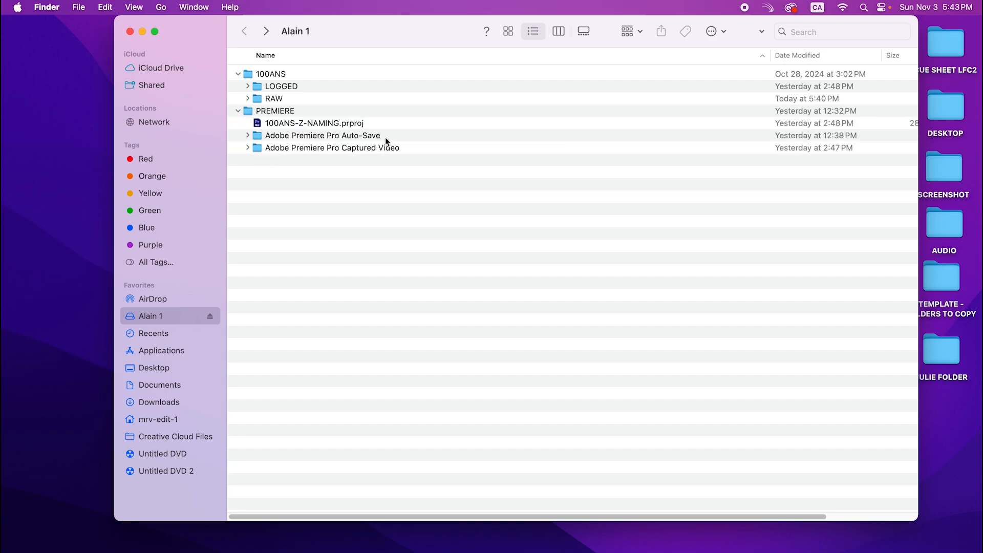
left_click(238, 111)
Expand the LOGGED and RAW folders and show the file information for both.
left_click(248, 86)
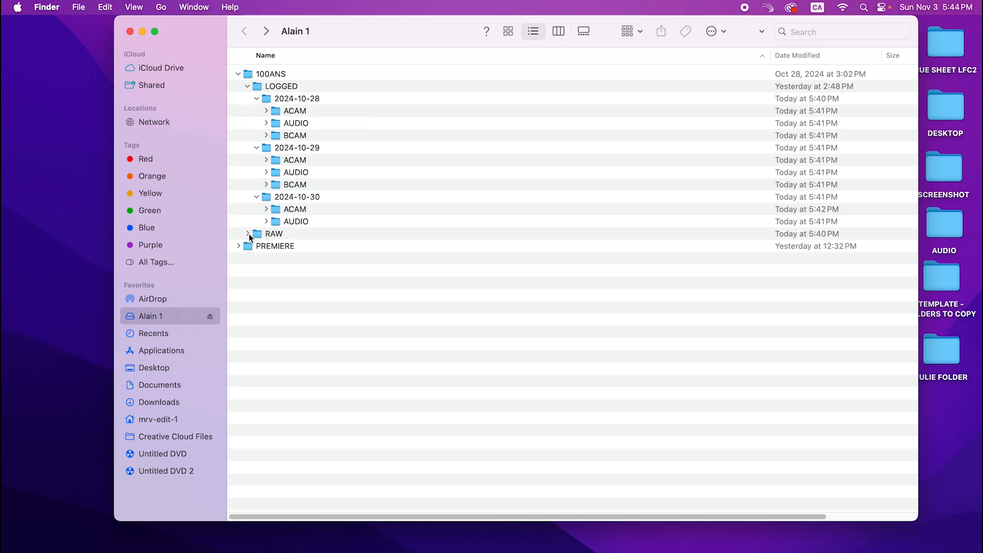
left_click(248, 234)
right_click(252, 234)
key("Escape")
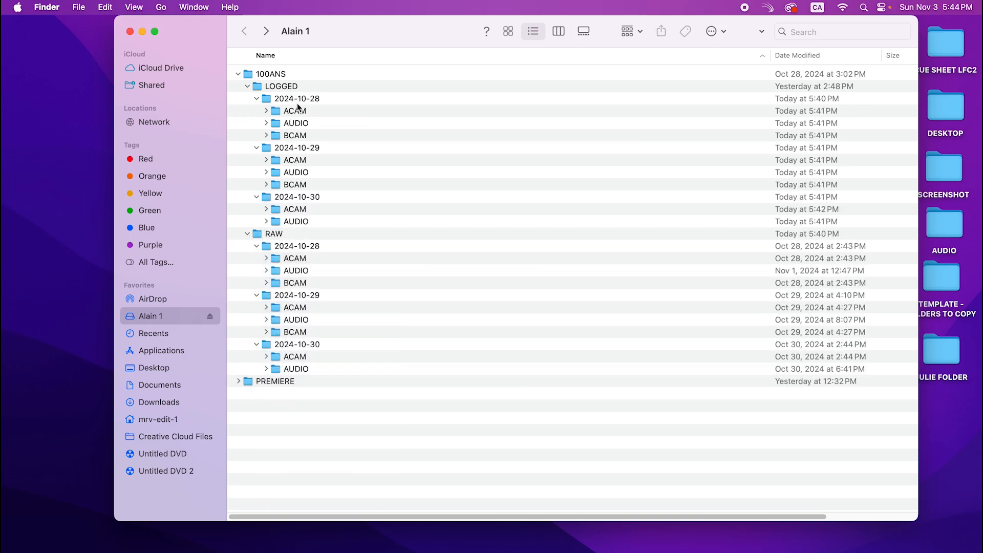
right_click(291, 87)
left_click(359, 134)
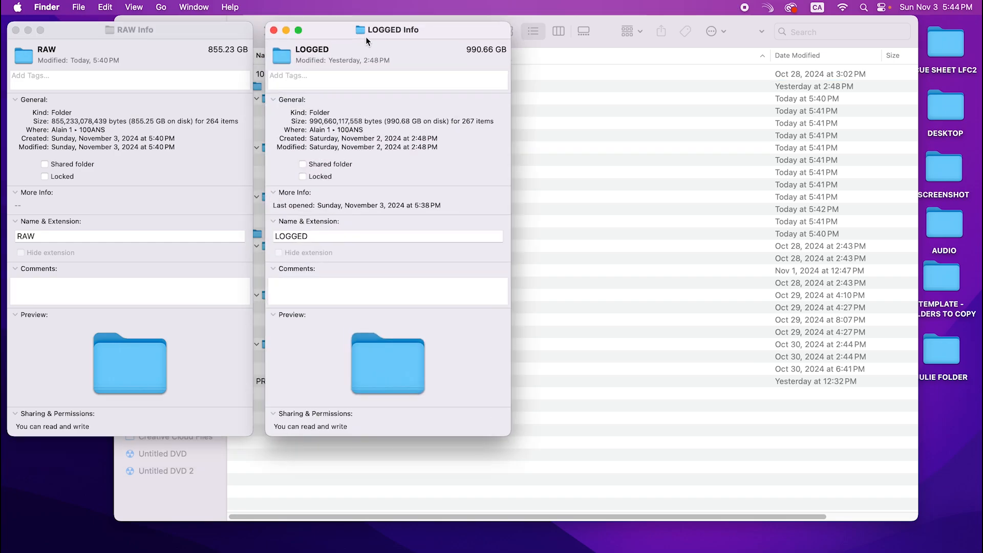
Place the RAW and LOGGED info windows side by side, compare their item counts, and close both.
left_click_drag(366, 36, 643, 57)
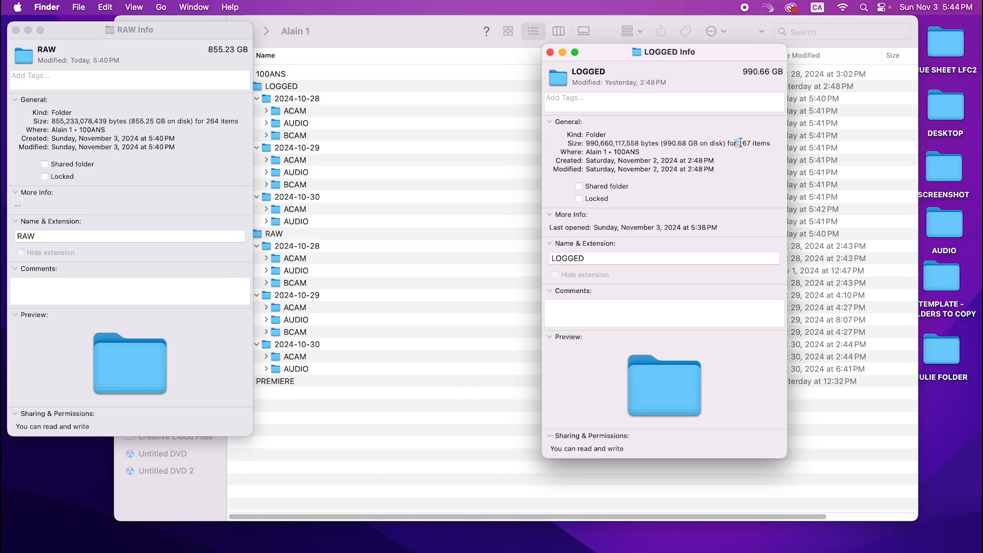
left_click_drag(741, 143, 771, 144)
left_click_drag(177, 29, 440, 57)
left_click(283, 57)
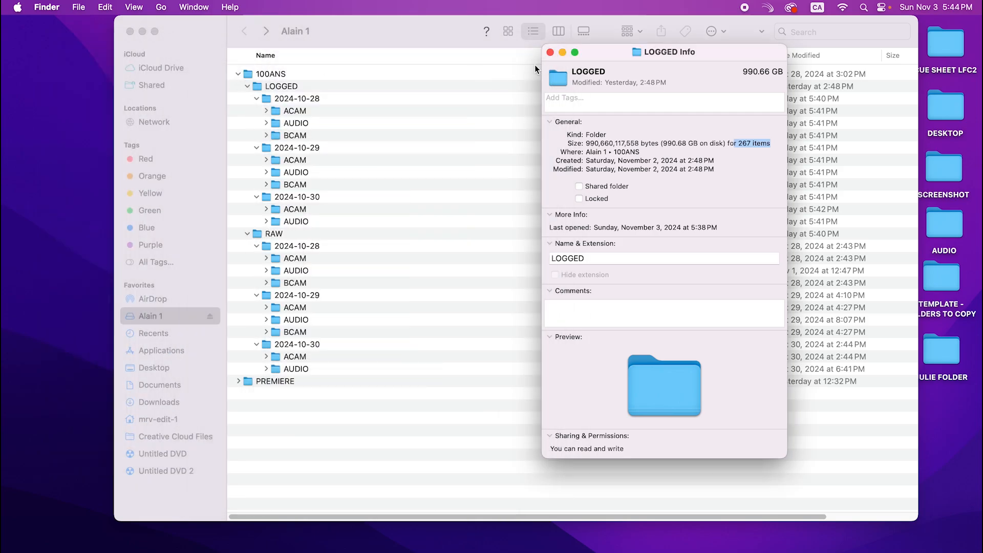
left_click(550, 52)
Collapse the three dated folders under RAW and show the file information for all of them.
right_click(292, 344)
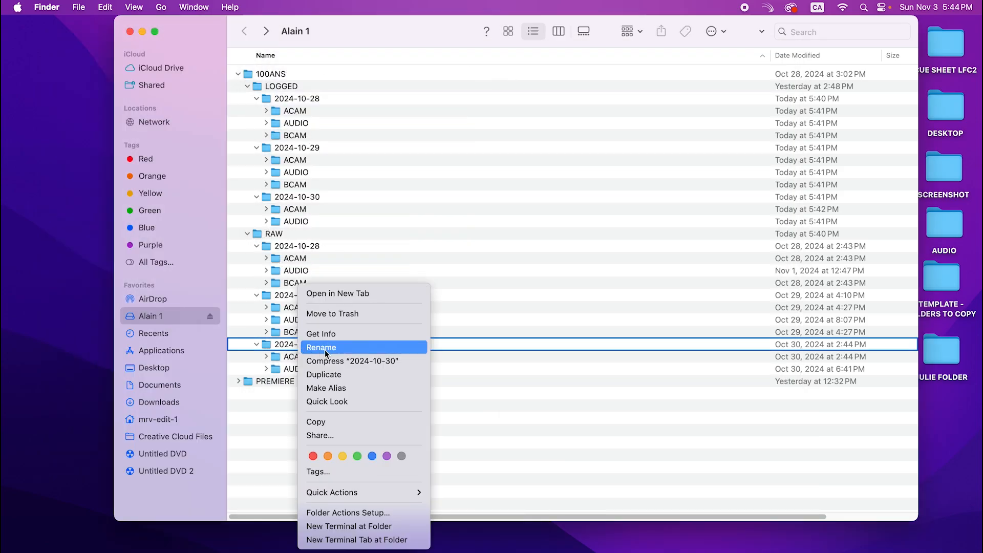
left_click(468, 245)
left_click(257, 344)
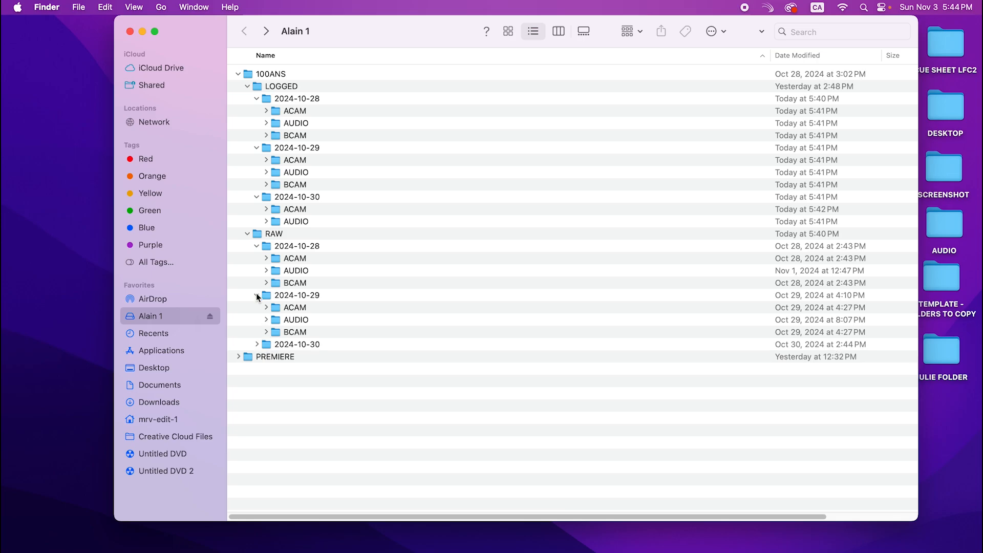
left_click(257, 295)
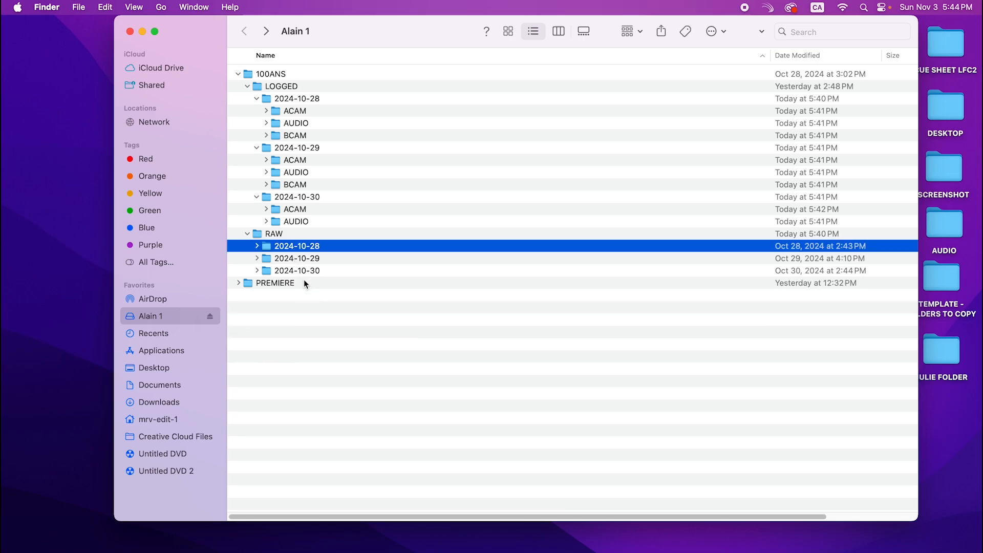
left_click(309, 271, "shift")
right_click(312, 272)
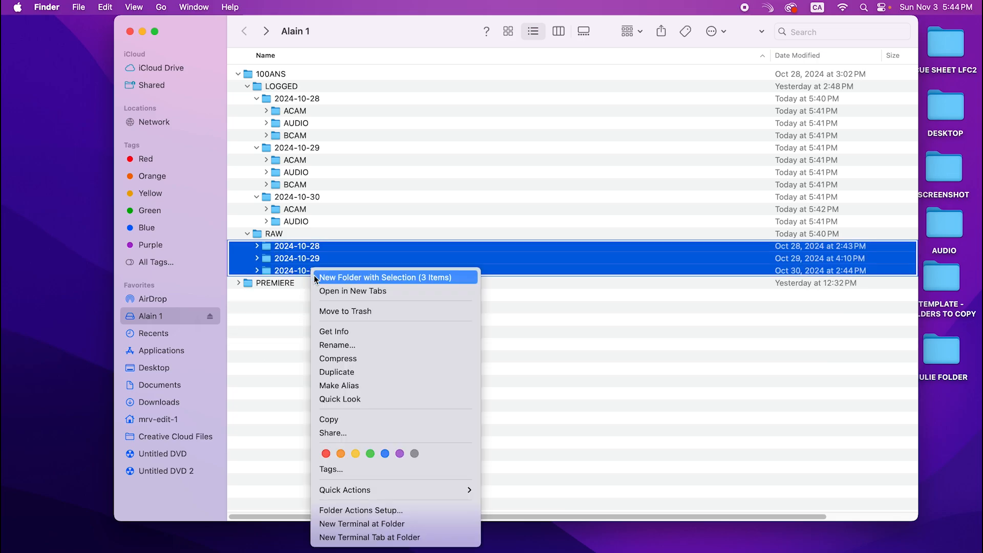
left_click(389, 333)
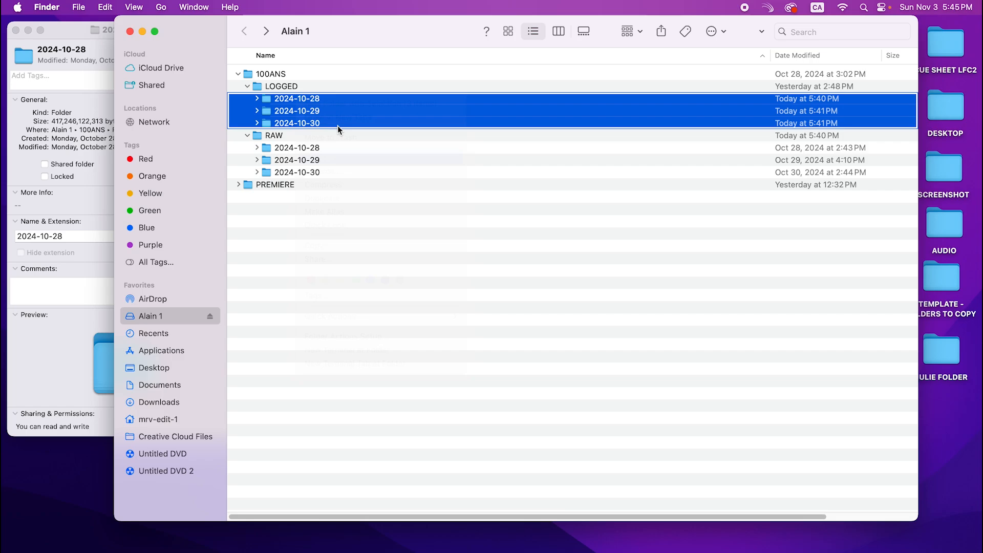
Show the info for the three dated folders under LOGGED and arrange each window below its RAW counterpart for comparison.
key("super+i")
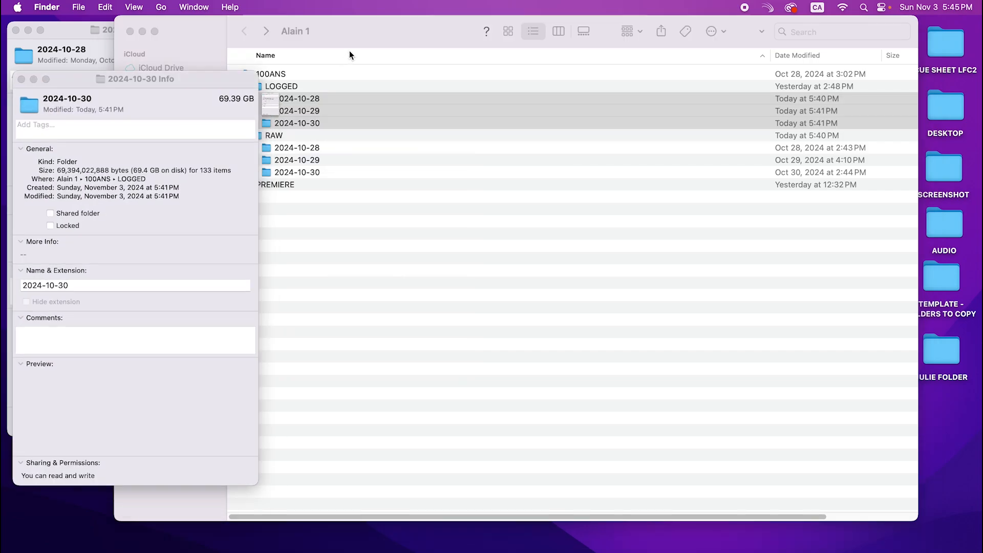
left_click(378, 50)
left_click_drag(378, 51, 270, 324)
left_click_drag(629, 73, 447, 104)
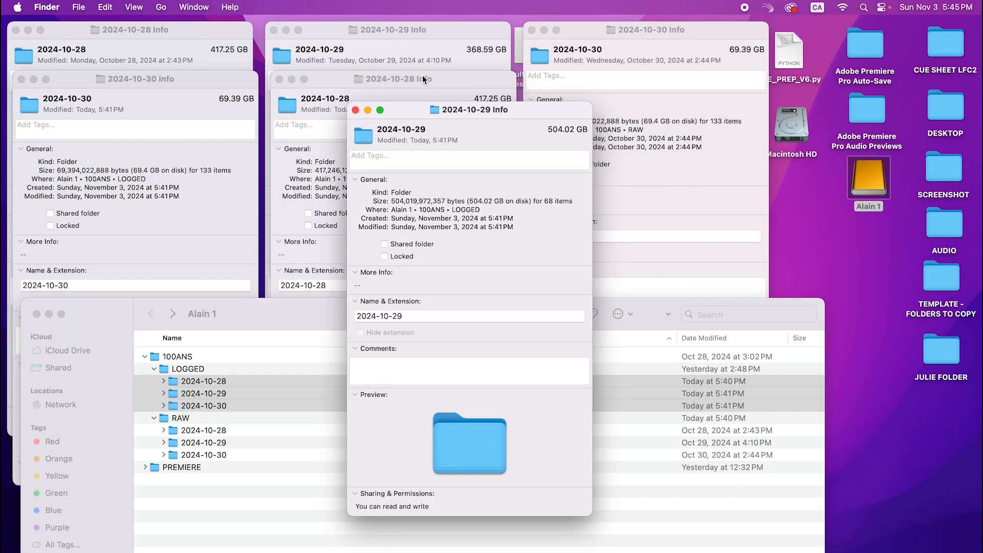
left_click_drag(359, 75, 127, 121)
left_click_drag(170, 74, 753, 126)
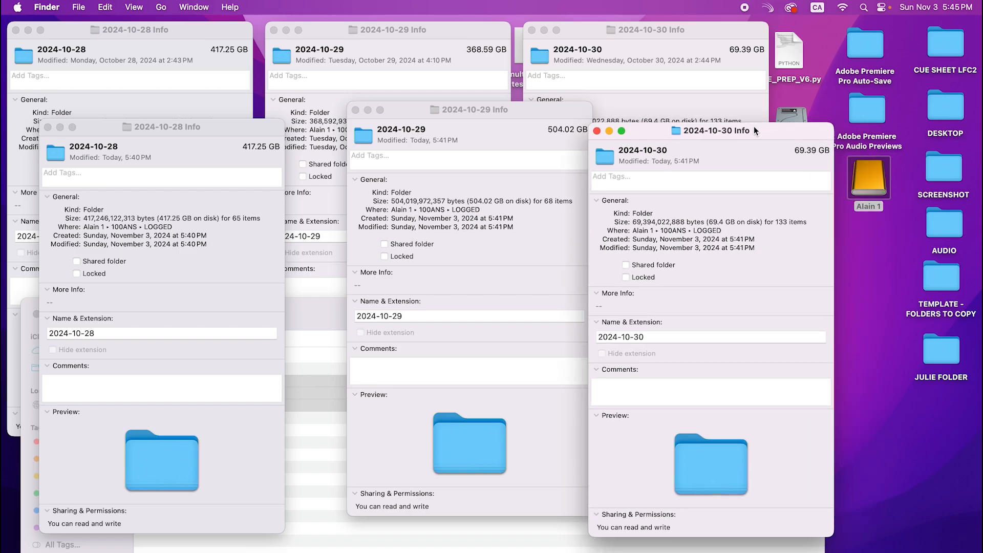
left_click_drag(563, 106, 477, 152)
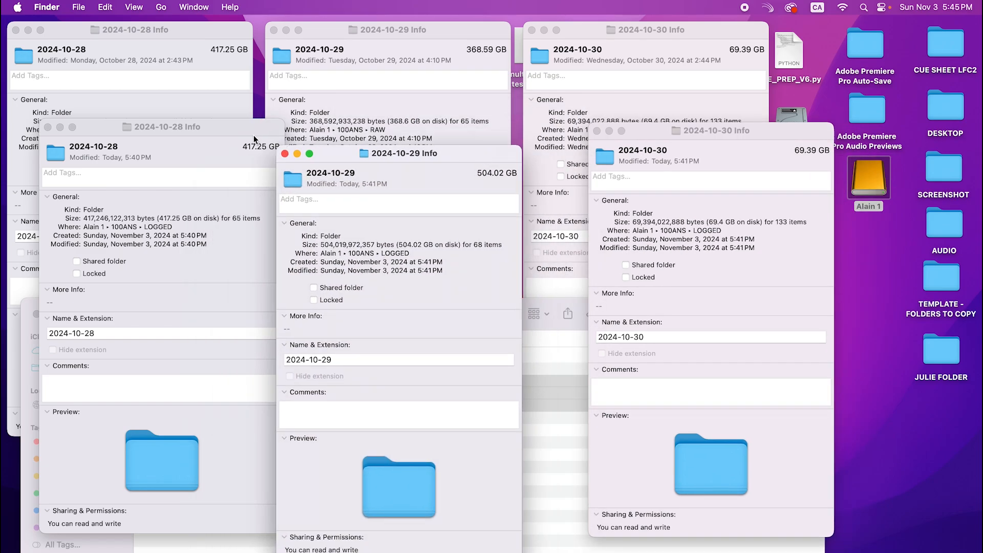
left_click_drag(253, 135, 221, 143)
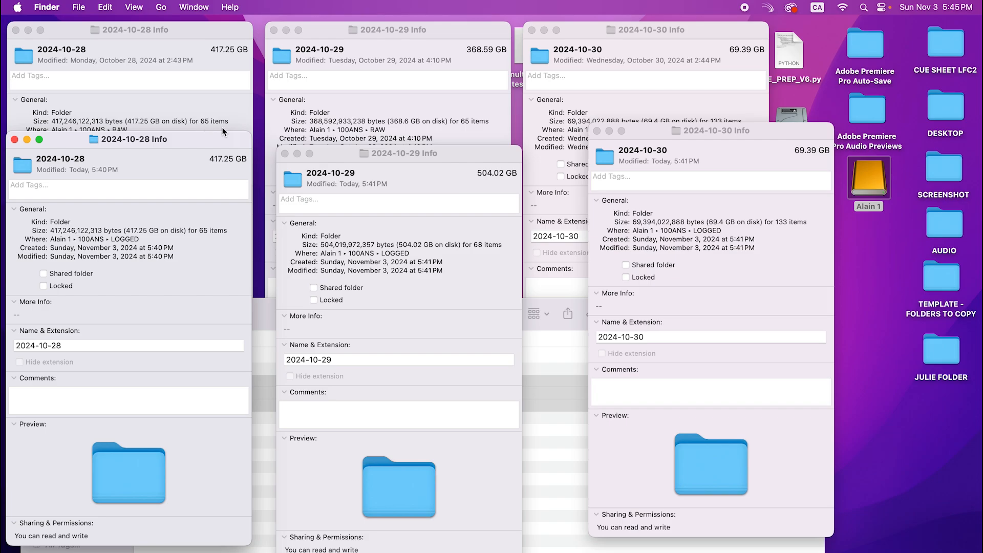
Close both 2024-10-28 info windows, compare the RAW and LOGGED item counts for 2024-10-30, and close those two windows.
left_click(15, 140)
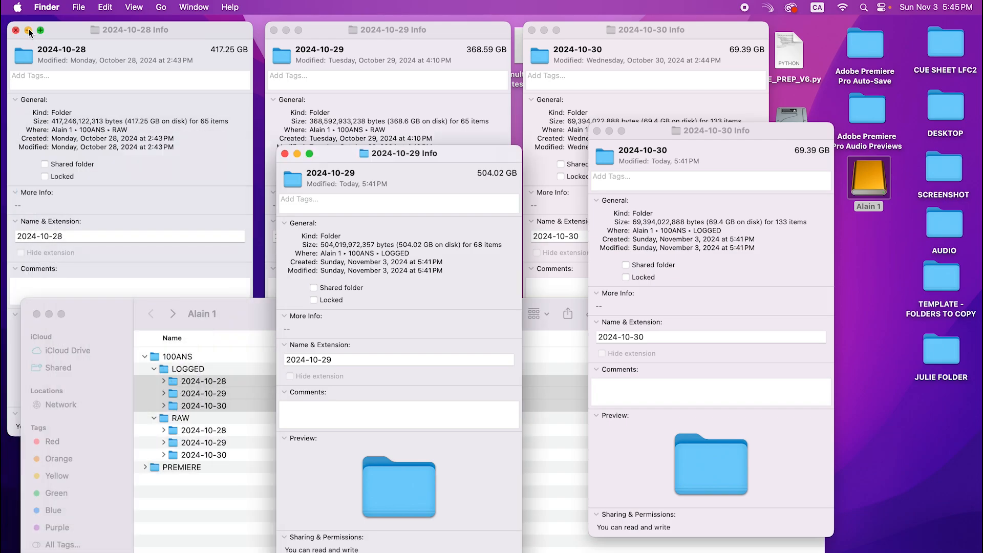
left_click(16, 30)
left_click(663, 56)
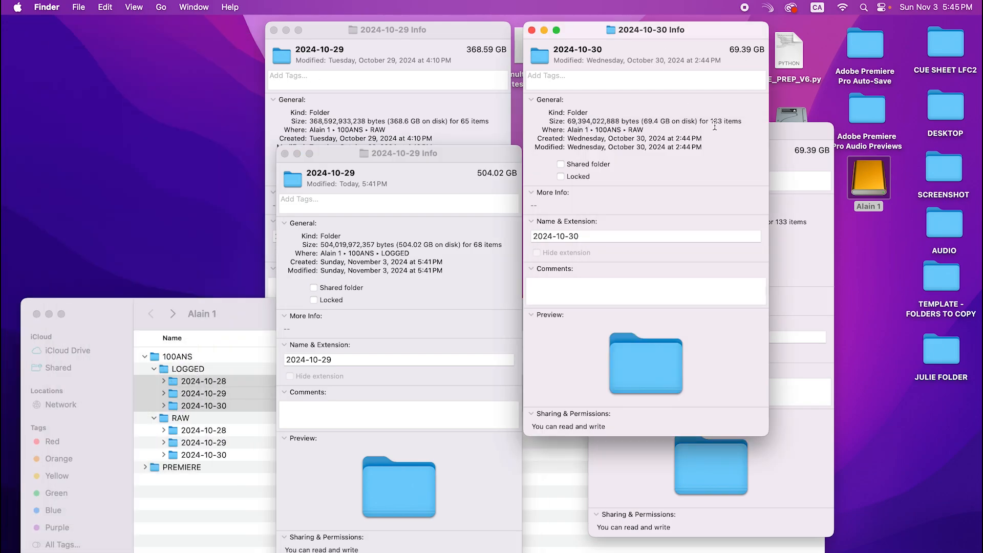
left_click_drag(773, 135, 576, 153)
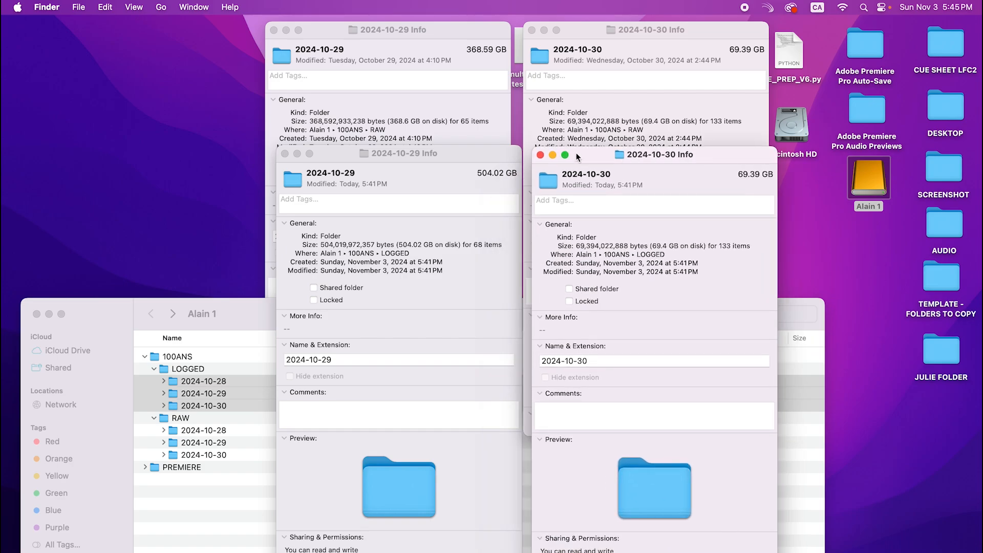
left_click(540, 155)
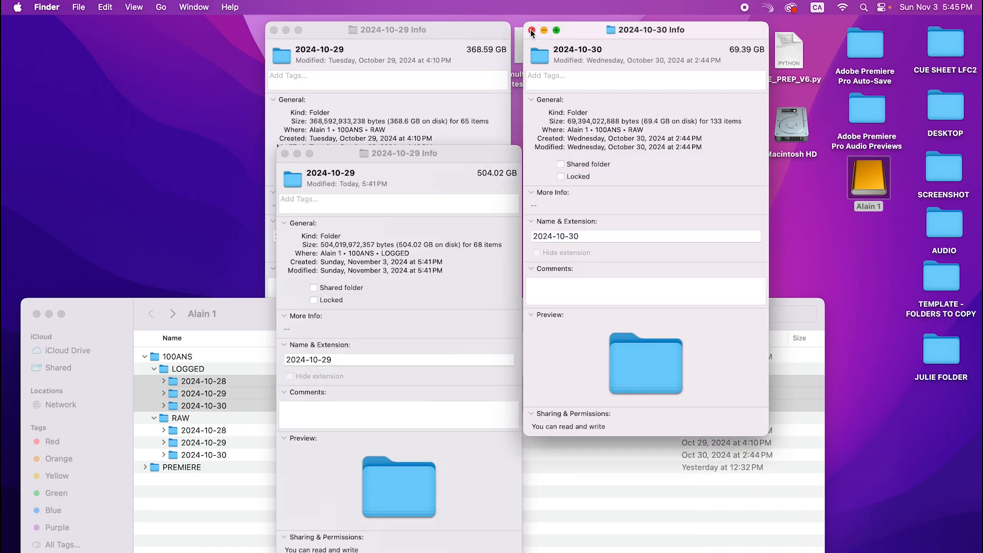
left_click(530, 29)
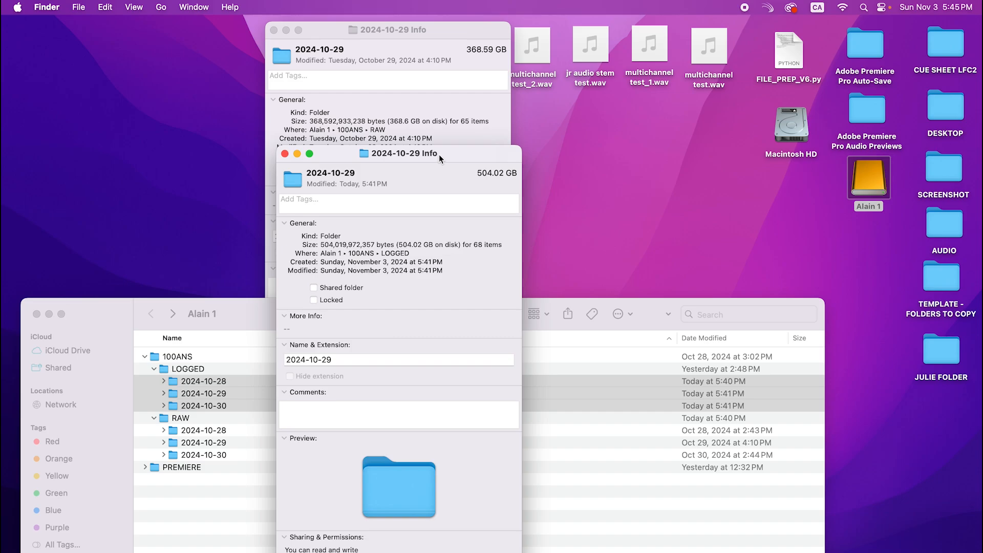
Place the two 2024-10-29 info windows side by side and expand the 2024-10-29 folder under both LOGGED and RAW.
left_click_drag(438, 154, 691, 37)
left_click(163, 393)
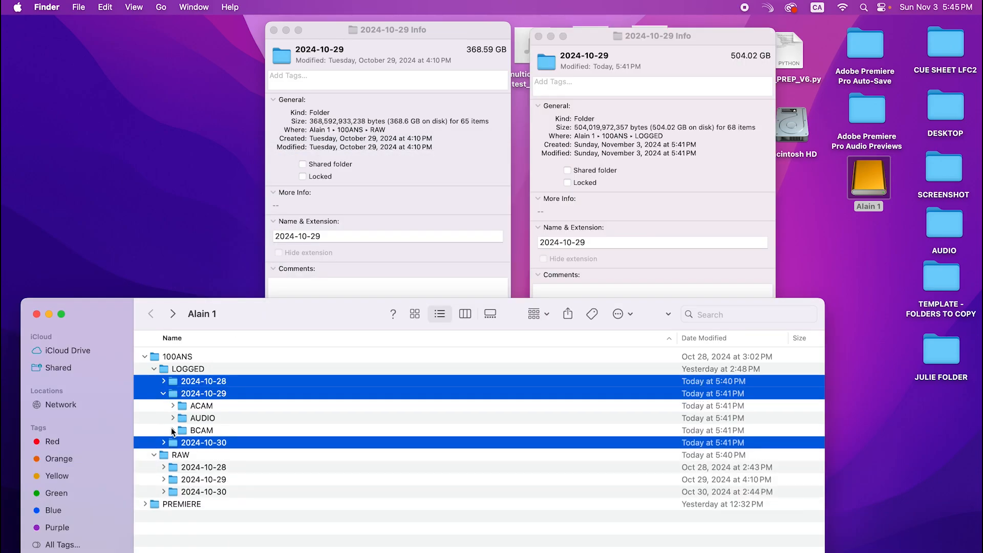
left_click(176, 467)
left_click(164, 480)
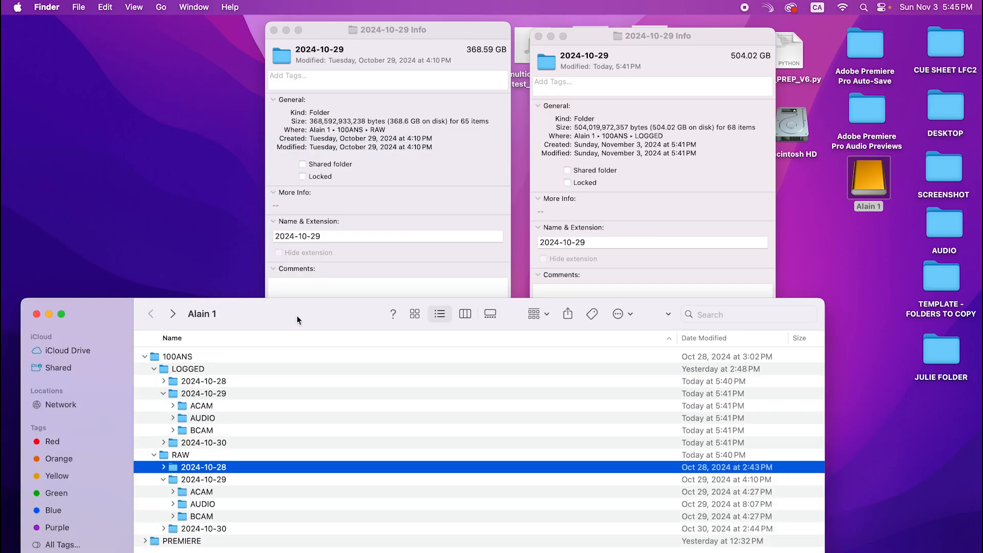
left_click_drag(296, 315, 310, 279)
Show the info for ACAM, AUDIO and BCAM in LOGGED 2024-10-29, arrange them side by side, and close both 2024-10-29 info windows.
left_click(241, 370)
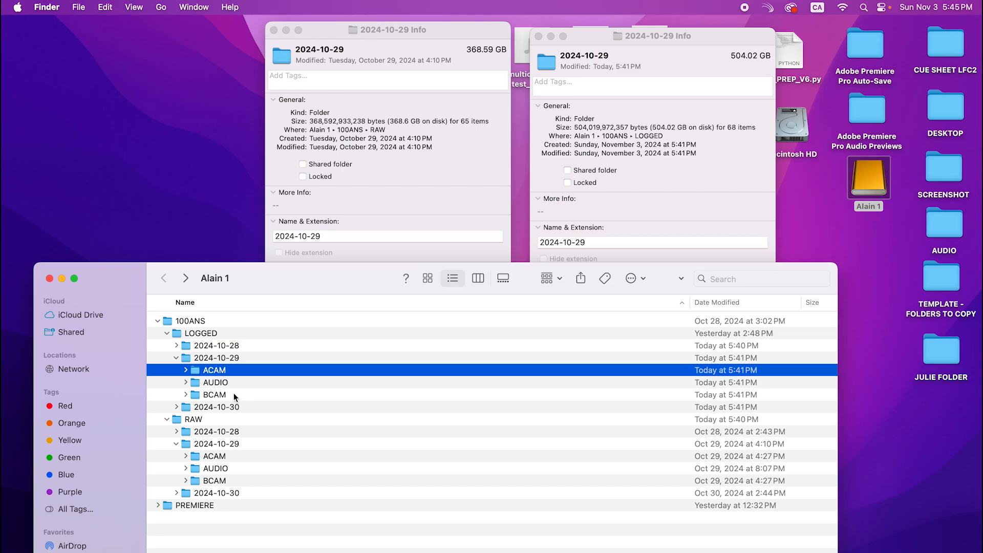
left_click(234, 392, "shift")
right_click(234, 392)
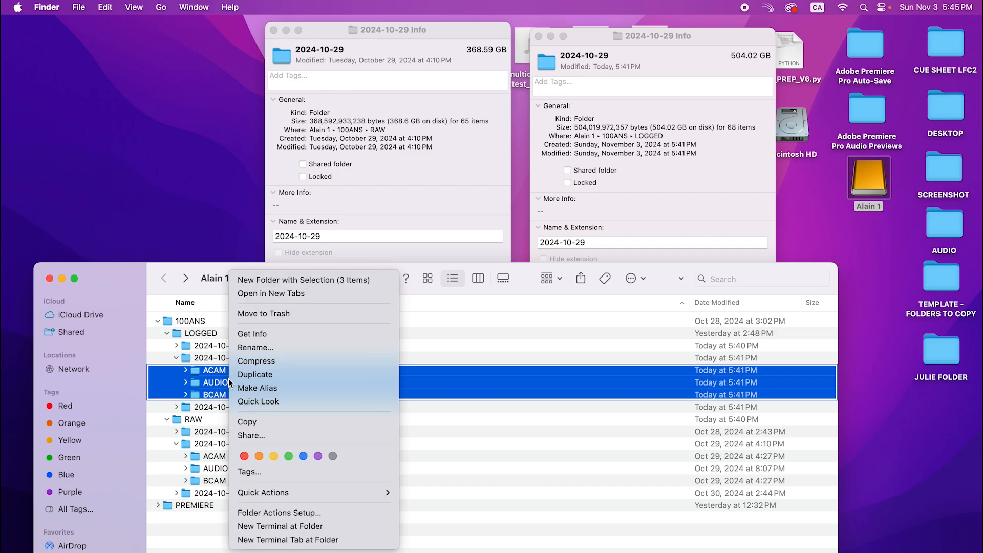
left_click(284, 335)
left_click(273, 31)
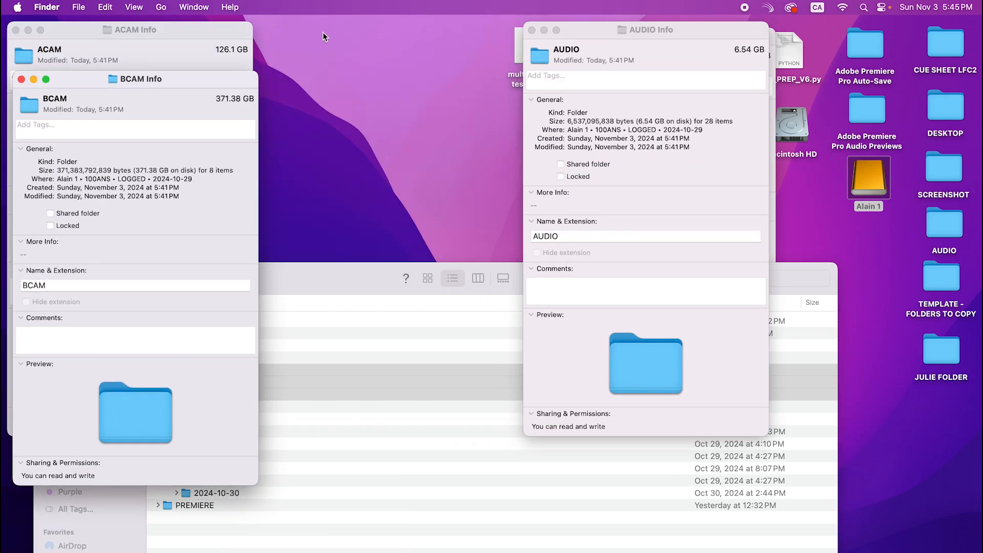
left_click_drag(599, 32, 364, 83)
left_click(531, 30)
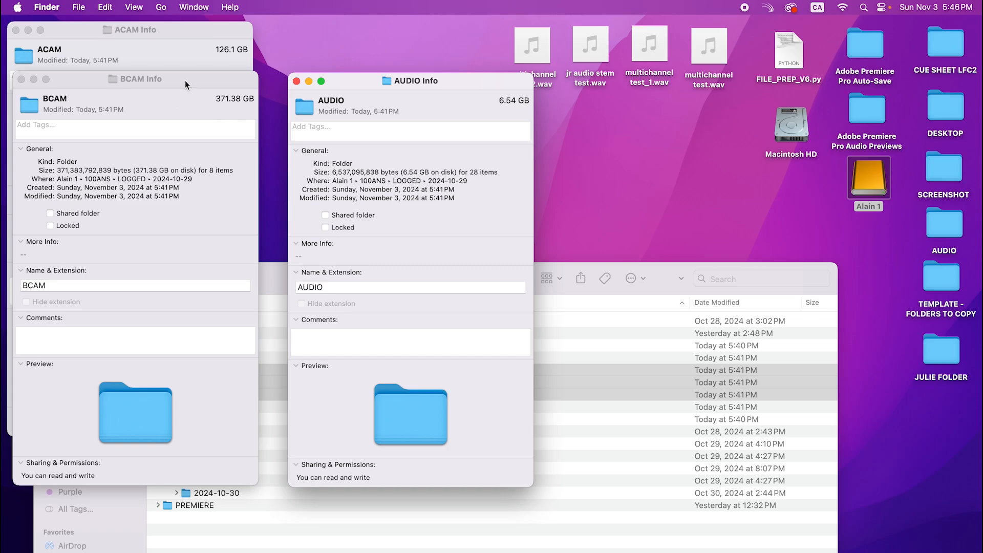
left_click_drag(426, 82, 746, 52)
left_click_drag(137, 78, 416, 39)
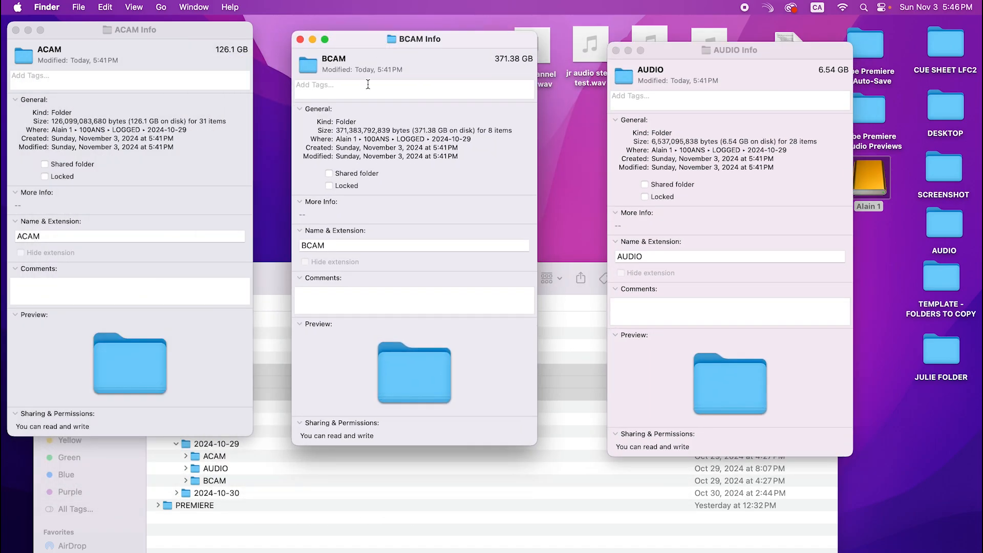
Show the file information for the ACAM, AUDIO and BCAM folders in RAW 2024-10-29.
left_click(307, 515)
left_click(214, 457)
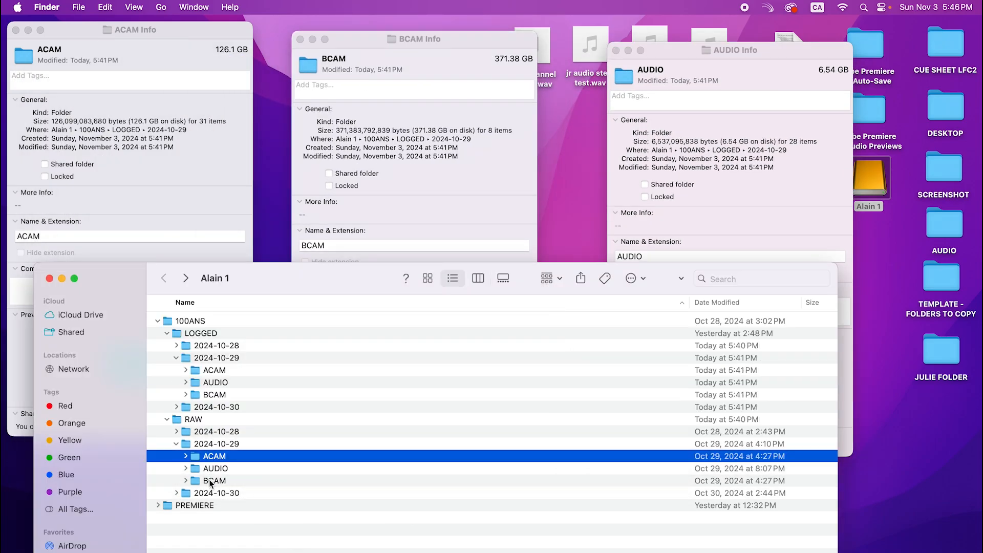
left_click(212, 484, "shift")
right_click(212, 483)
left_click(296, 333)
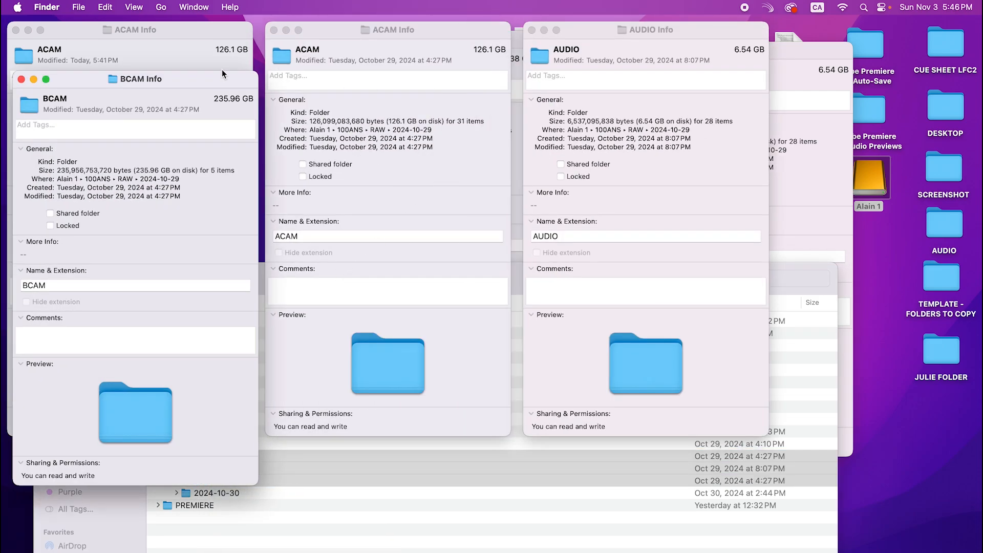
Place the RAW AUDIO info window below its LOGGED counterpart, compare their item counts, and close both.
left_click_drag(222, 71, 745, 215)
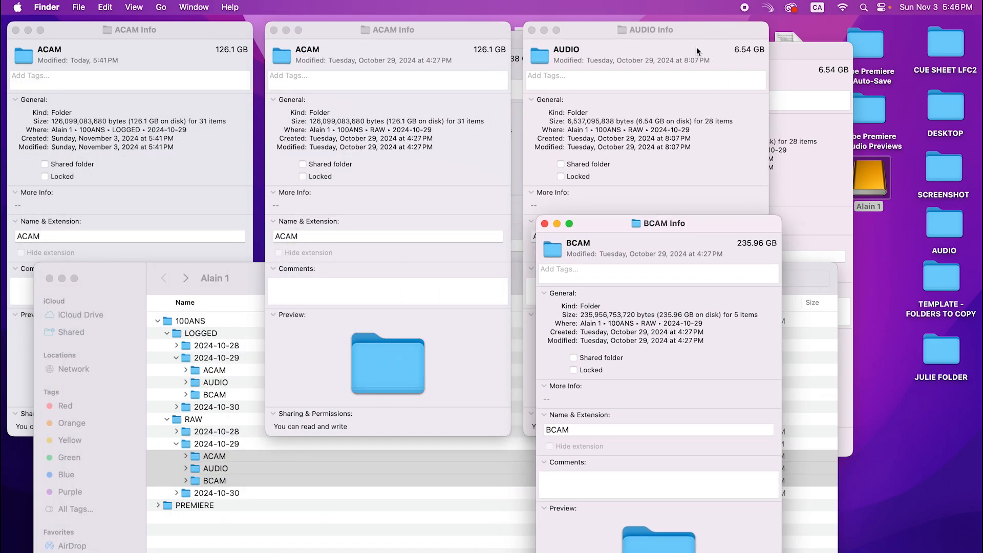
left_click_drag(696, 35, 783, 166)
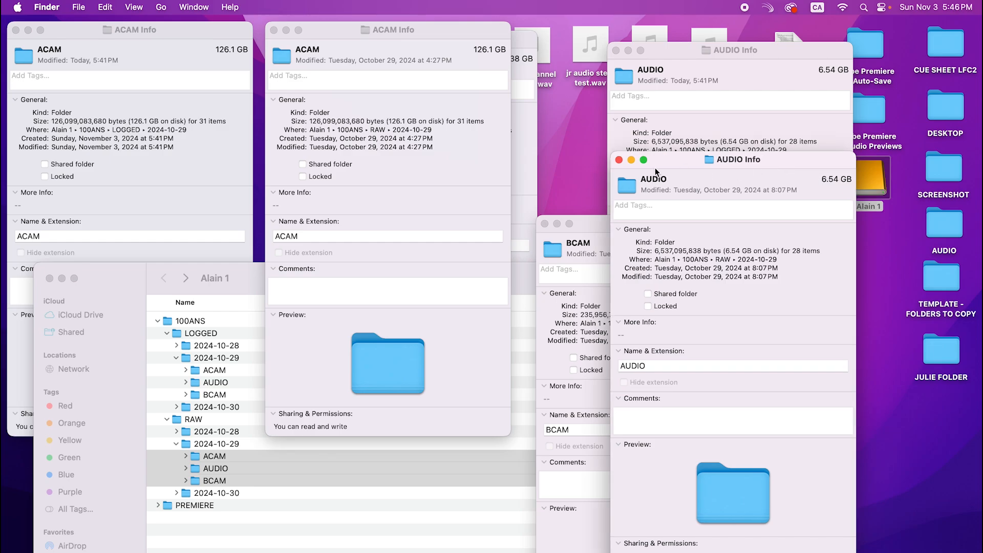
left_click(617, 160)
left_click(616, 51)
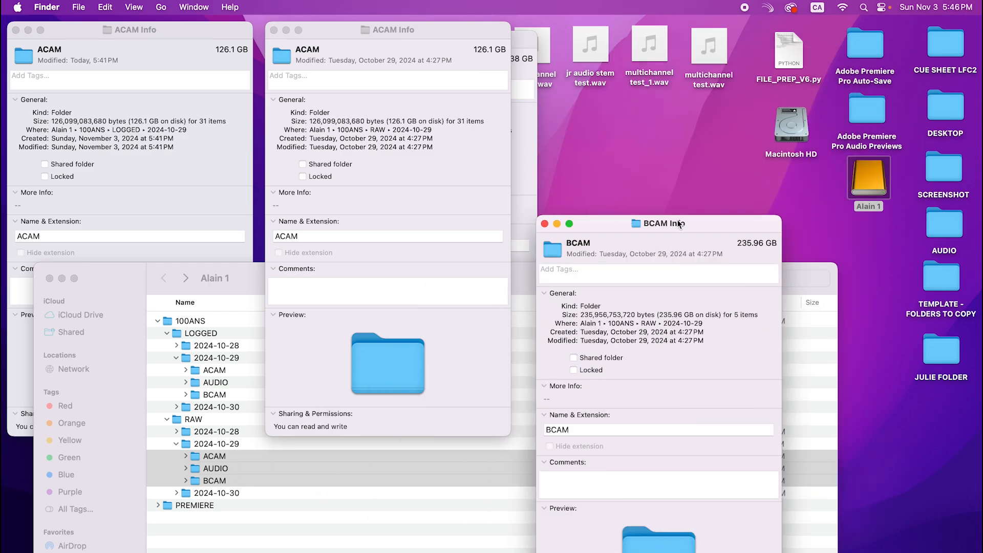
Place the RAW ACAM info window below its LOGGED counterpart, compare their item counts, and close both.
left_click_drag(679, 224, 322, 418)
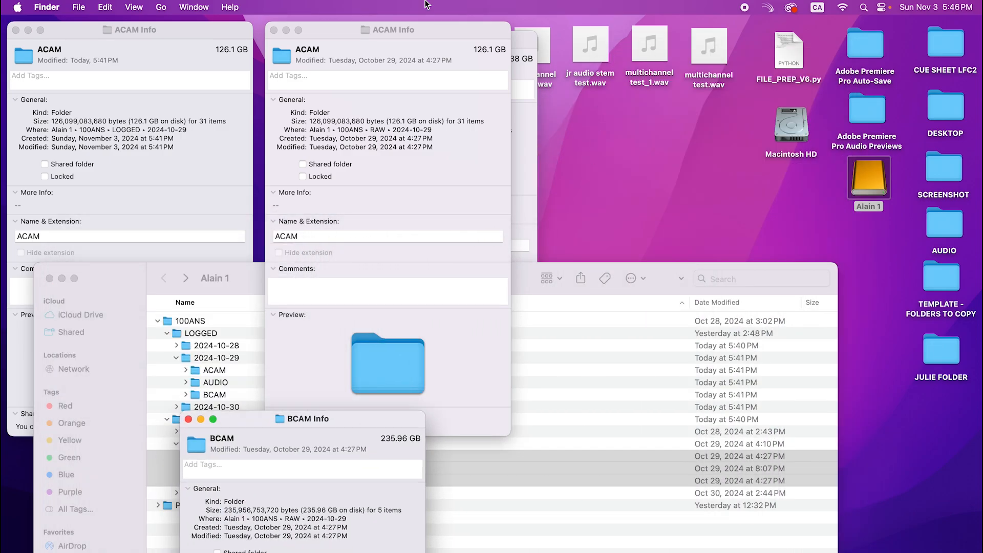
left_click_drag(414, 35, 158, 125)
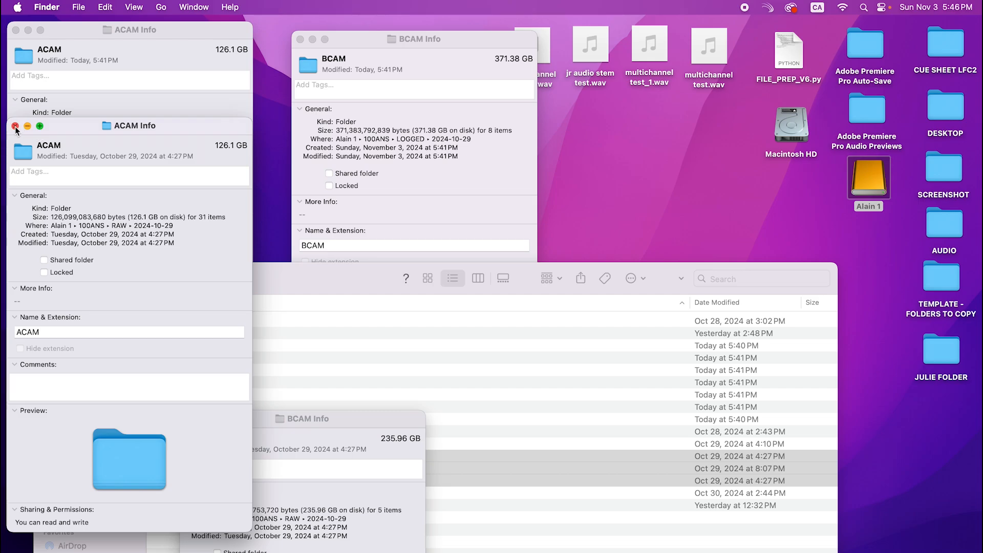
left_click(15, 126)
left_click(19, 30)
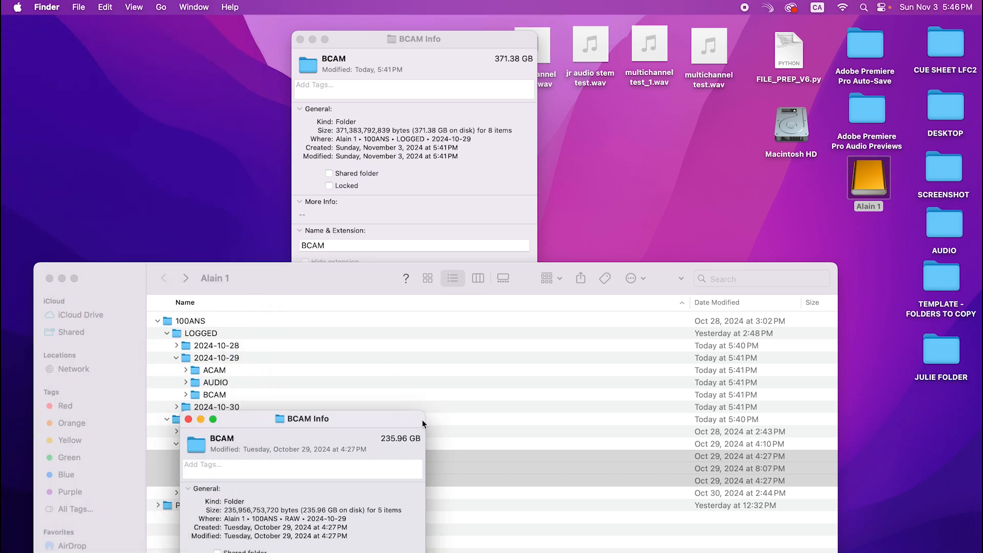
Place the RAW BCAM info window below its LOGGED counterpart, compare their item counts, and close both.
left_click_drag(400, 415, 515, 149)
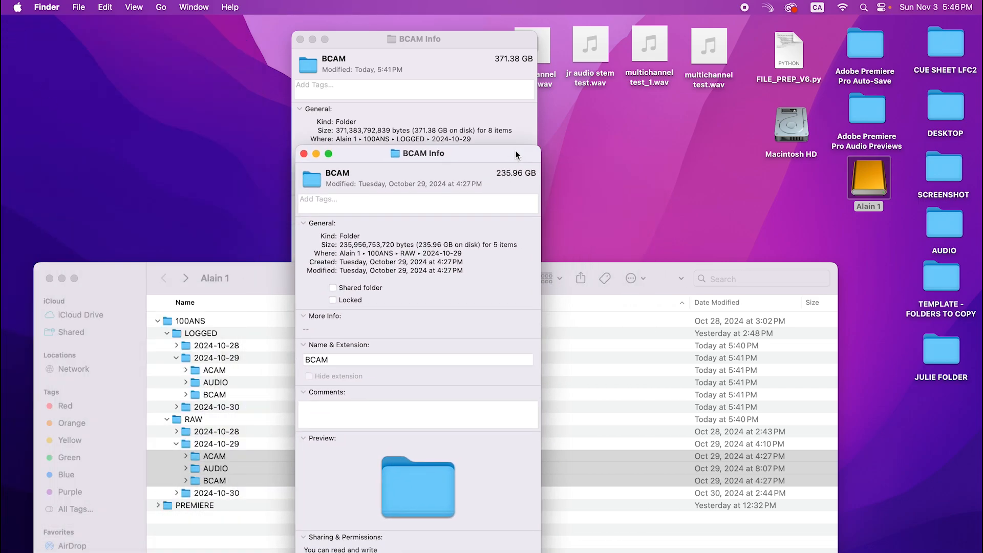
left_click(303, 154)
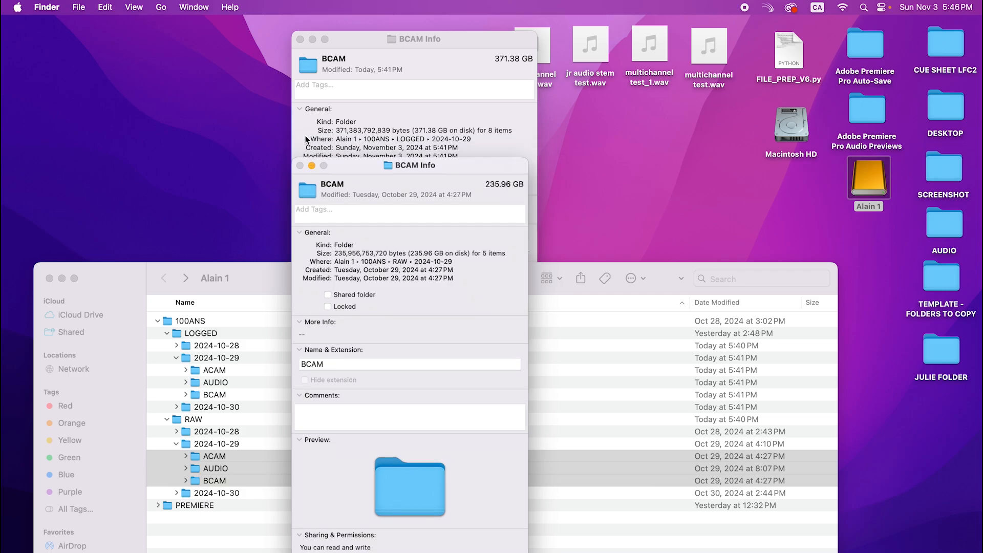
left_click(300, 39)
Expand the BCAM folders in RAW and LOGGED 2024-10-29 and compare their clips to find the extra files.
left_click_drag(338, 278, 342, 61)
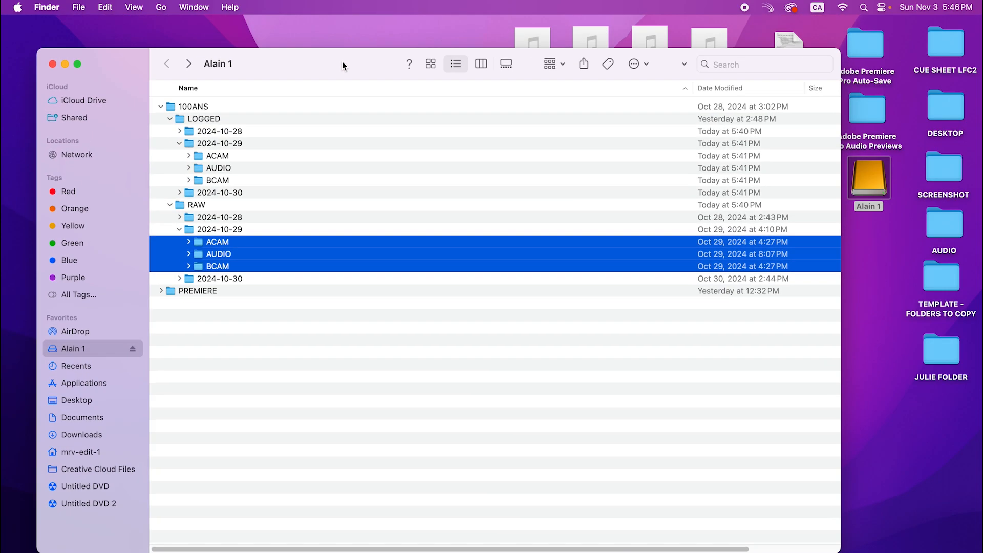
left_click(366, 394)
left_click(191, 266)
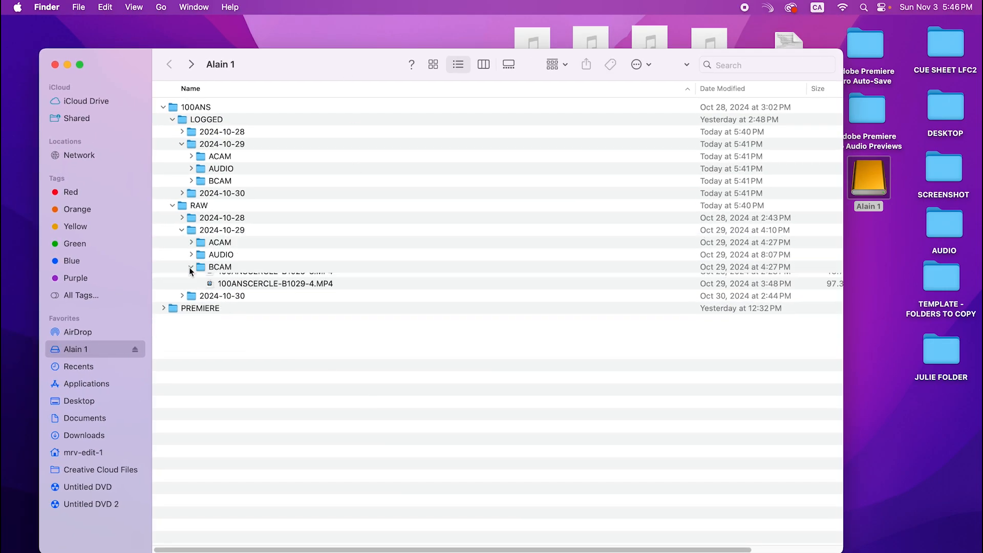
left_click(191, 182)
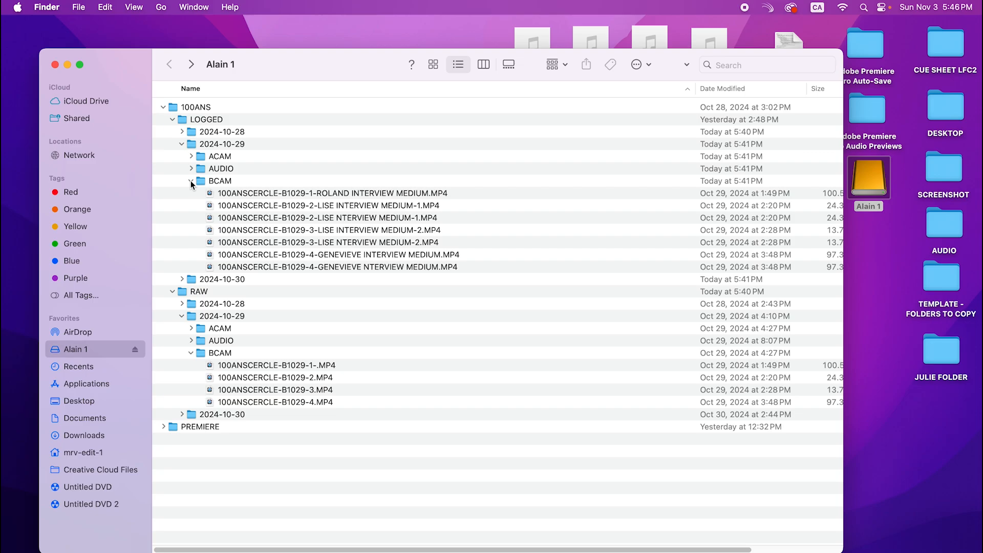
left_click(380, 244)
left_click_drag(380, 244, 378, 279)
left_click(375, 350)
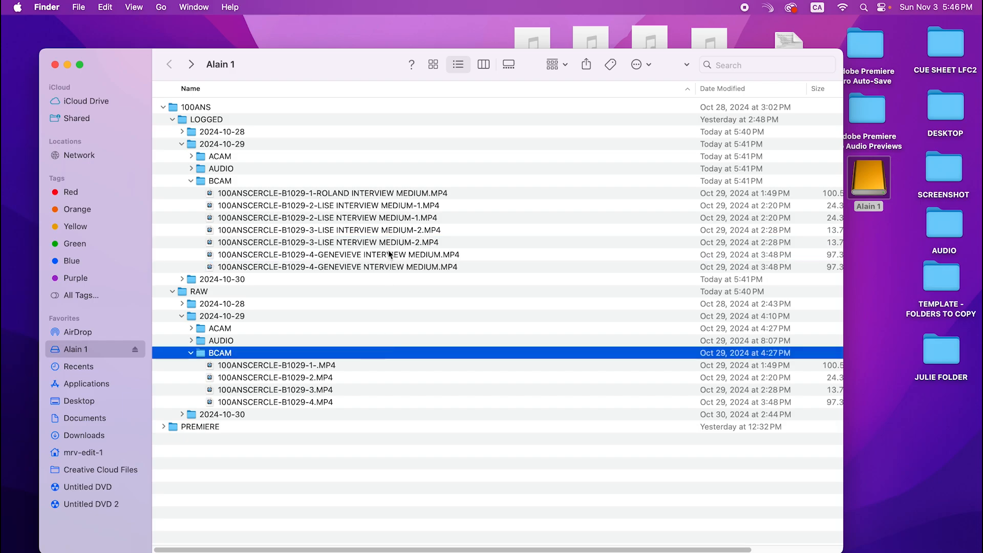
left_click(397, 254)
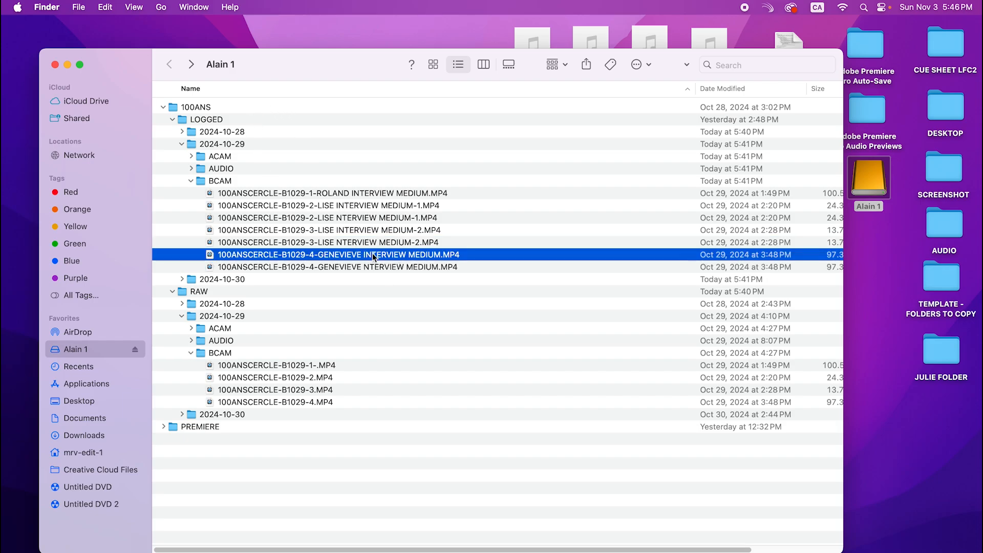
Move the duplicate B1029-2, B1029-3 and B1029-4 clips misspelled "NTERVIEW" from LOGGED's BCAM folder to the trash.
left_click(427, 244)
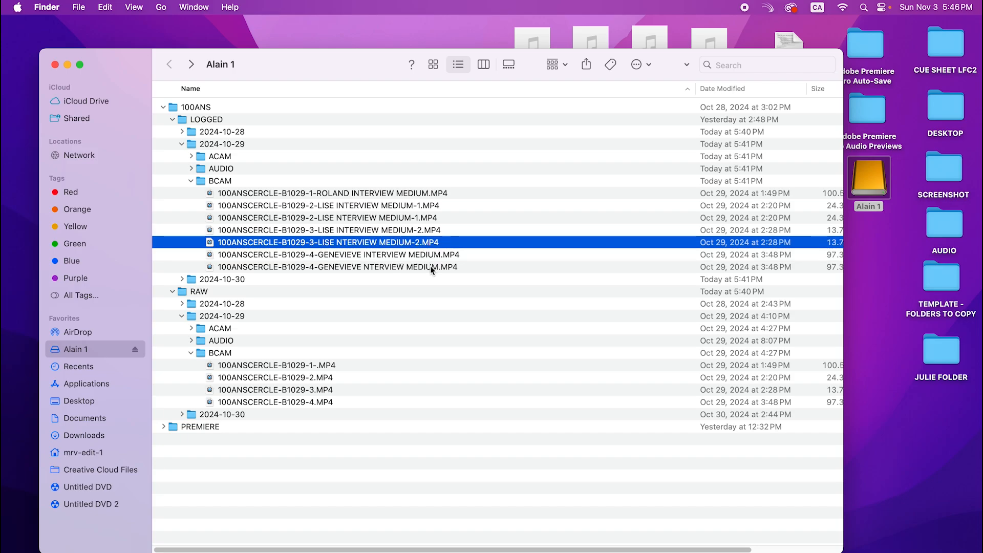
left_click(430, 266, "super")
right_click(423, 244)
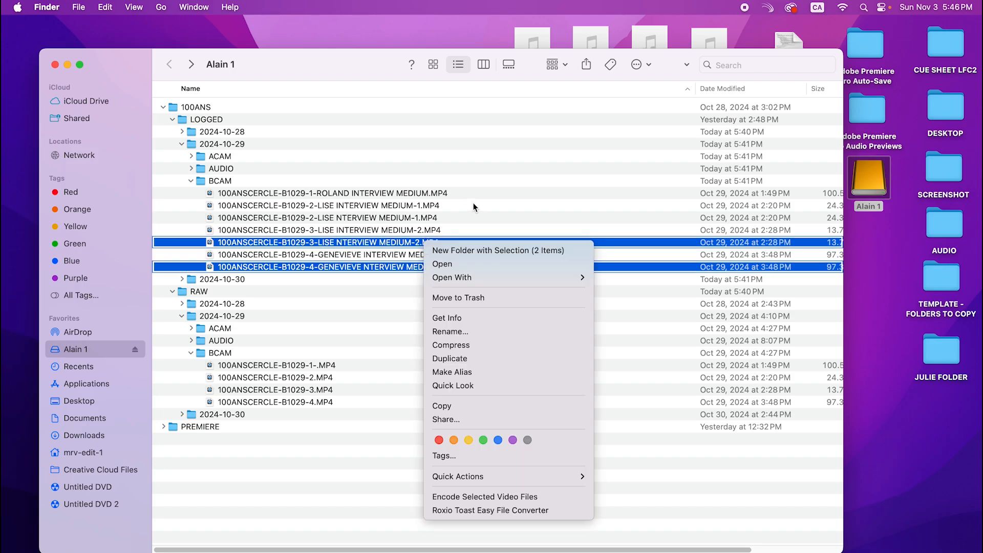
left_click(443, 212)
left_click(439, 216, "super")
right_click(385, 218)
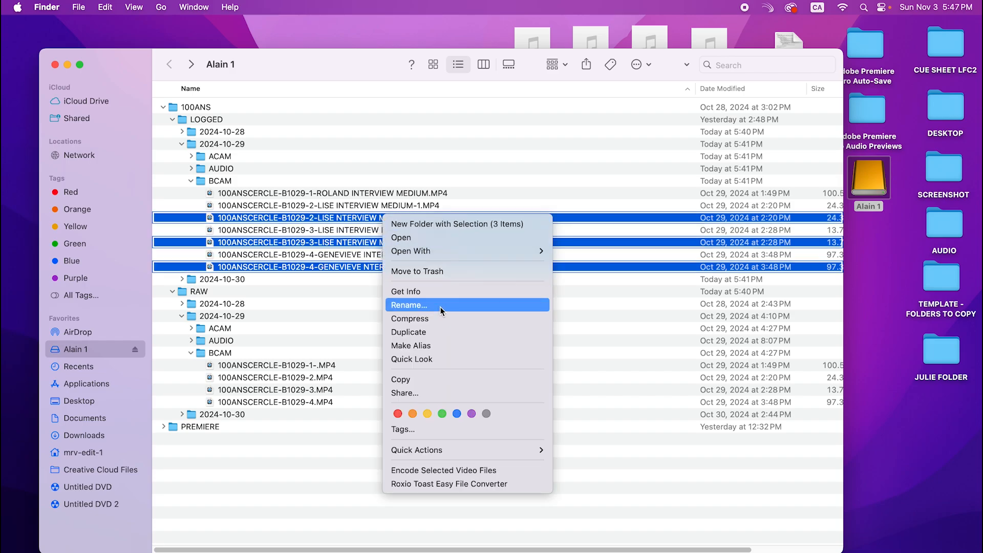
left_click(455, 272)
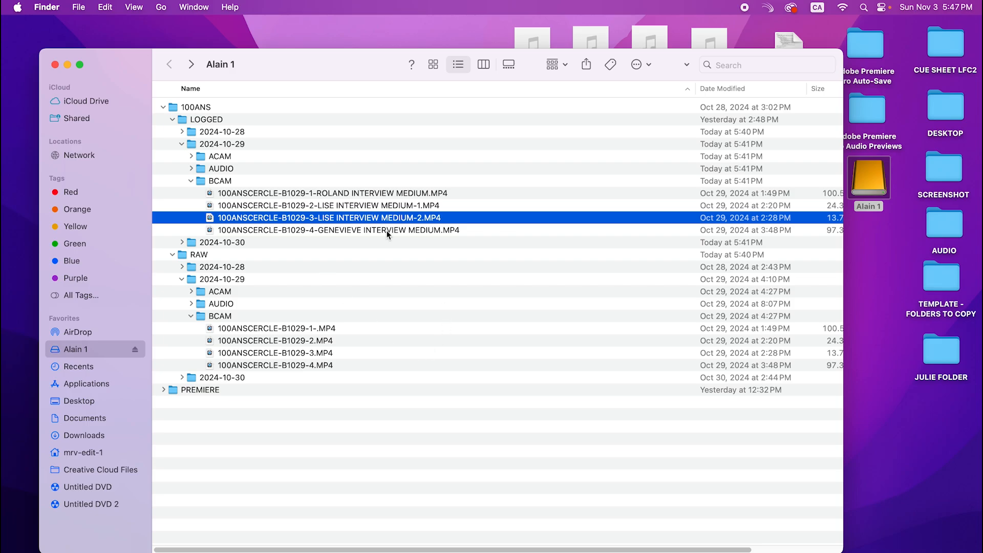
Show the file information for LOGGED's 2024-10-29 BCAM folder, check its item count, and close the window.
left_click(224, 181)
right_click(224, 181)
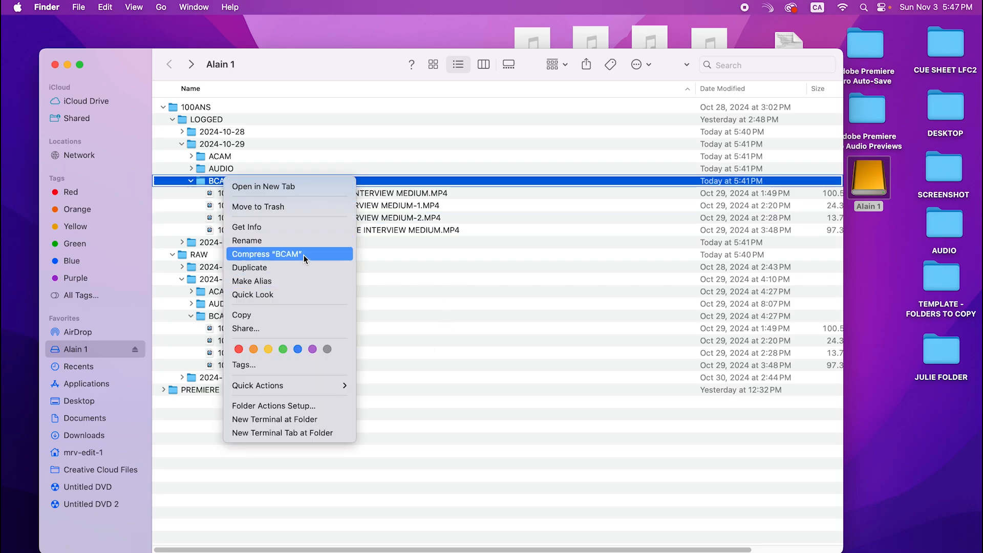
left_click(247, 227)
left_click_drag(181, 32, 739, 36)
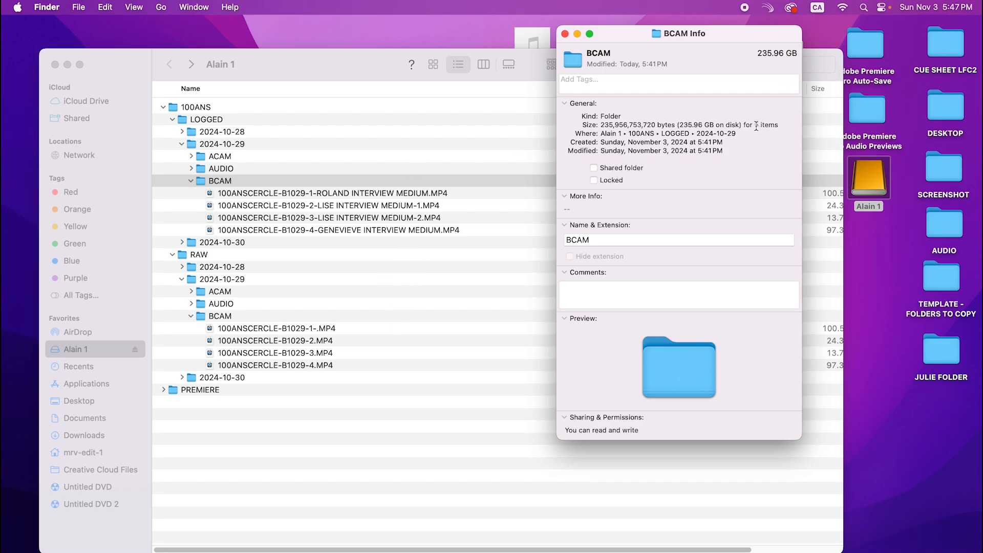
left_click_drag(756, 126, 792, 126)
left_click(565, 34)
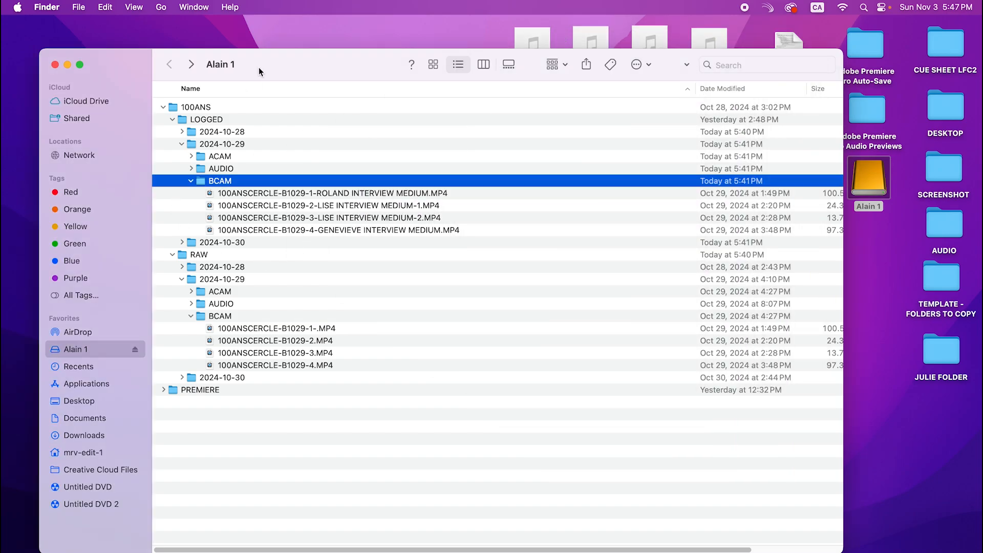
Collapse the BCAM folder in LOGGED 2024-10-29 and the 2024-10-29 folder under RAW.
left_click(191, 180)
left_click(181, 230)
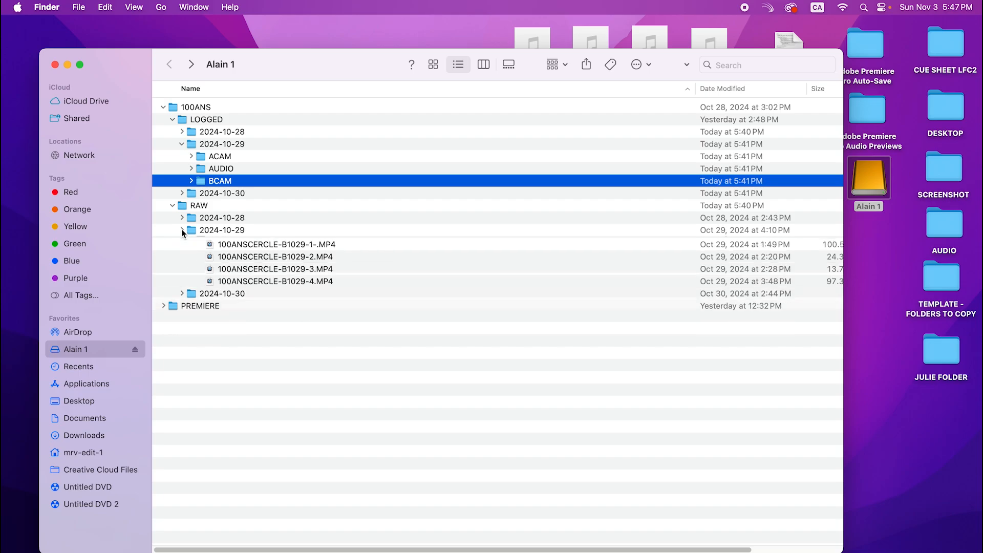
Collapse the 2024-10-29 folder in LOGGED and narrow the Alain 1 Finder window.
left_click(182, 144)
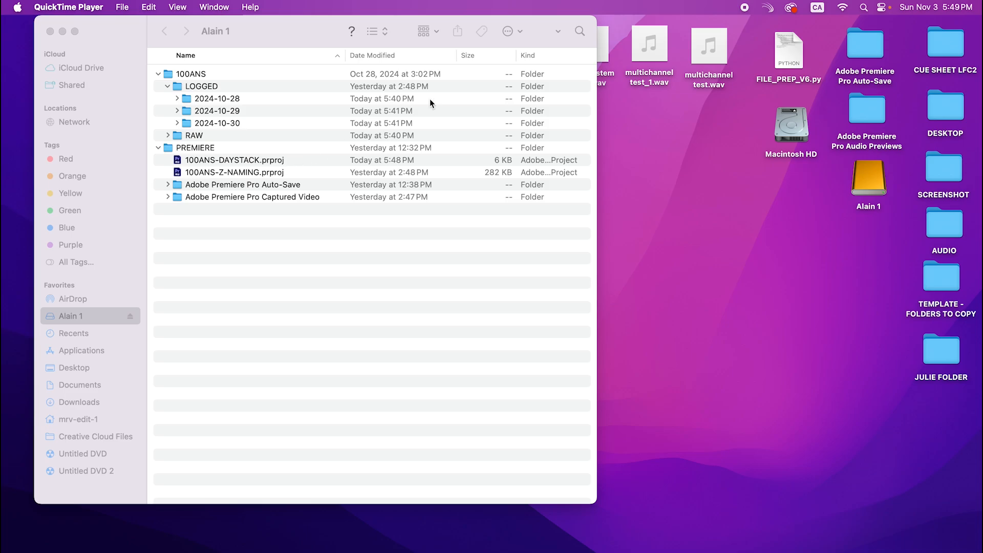
left_click(595, 19)
left_click_drag(595, 19, 567, 19)
Open Tentacle Sync Studio and place its window so the LOGGED folders in Finder stay reachable beside it.
mouse_move(463, 548)
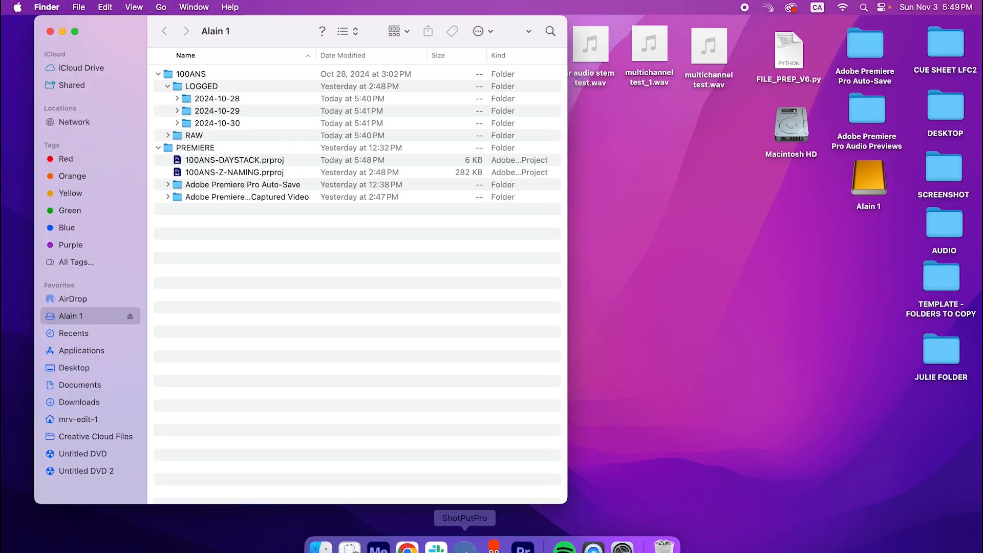
left_click(494, 538)
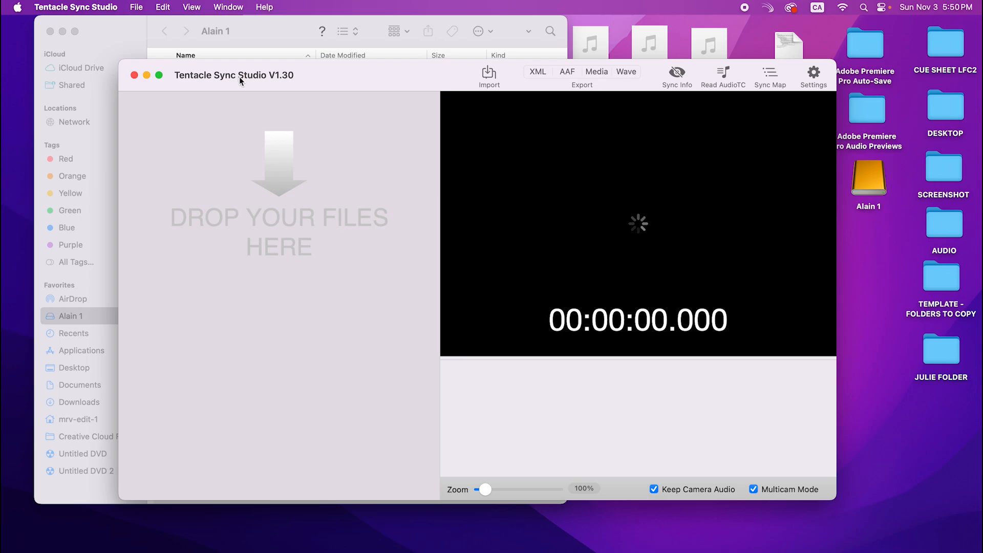
left_click_drag(386, 73, 413, 109)
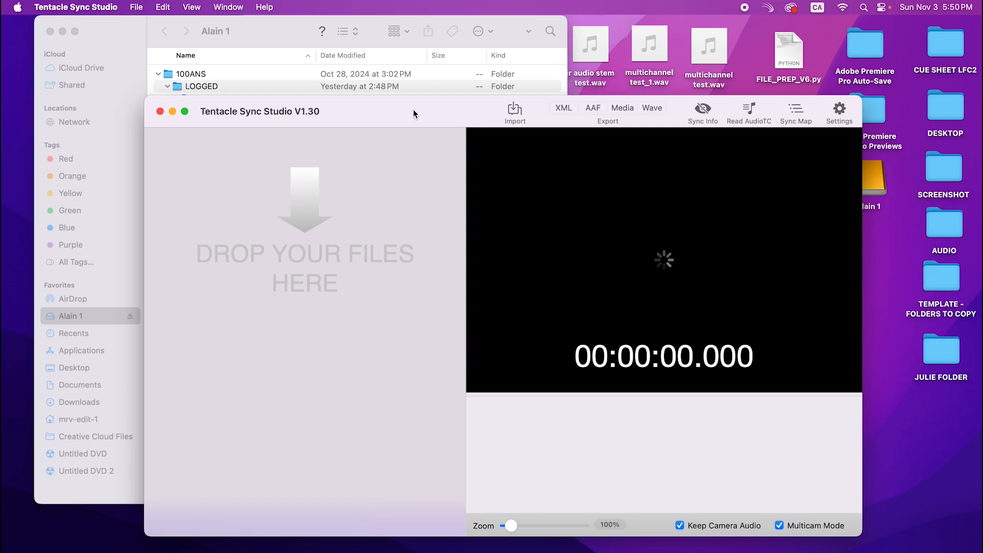
left_click_drag(415, 110, 444, 117)
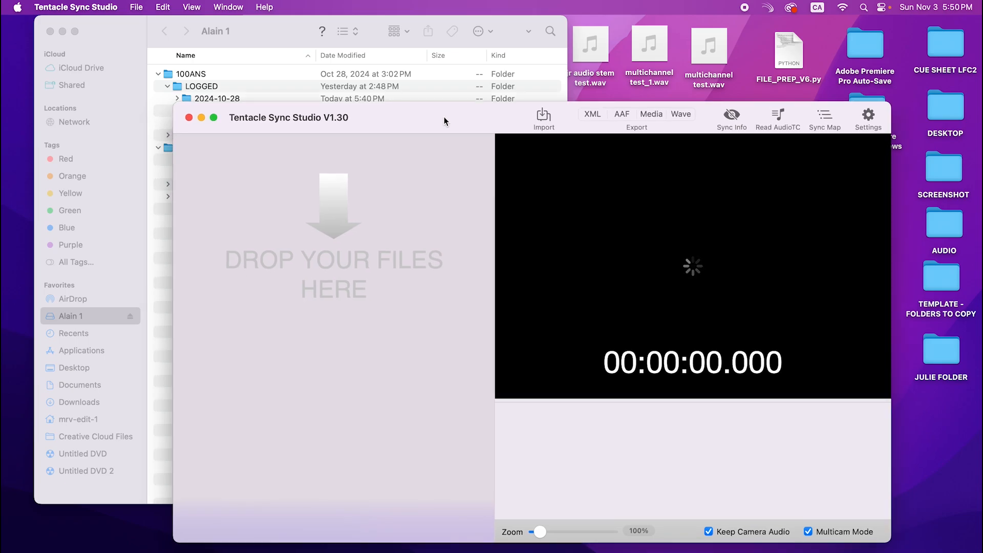
mouse_move(443, 118)
left_mouse_down()
mouse_move(448, 108)
mouse_move(450, 117)
left_mouse_up()
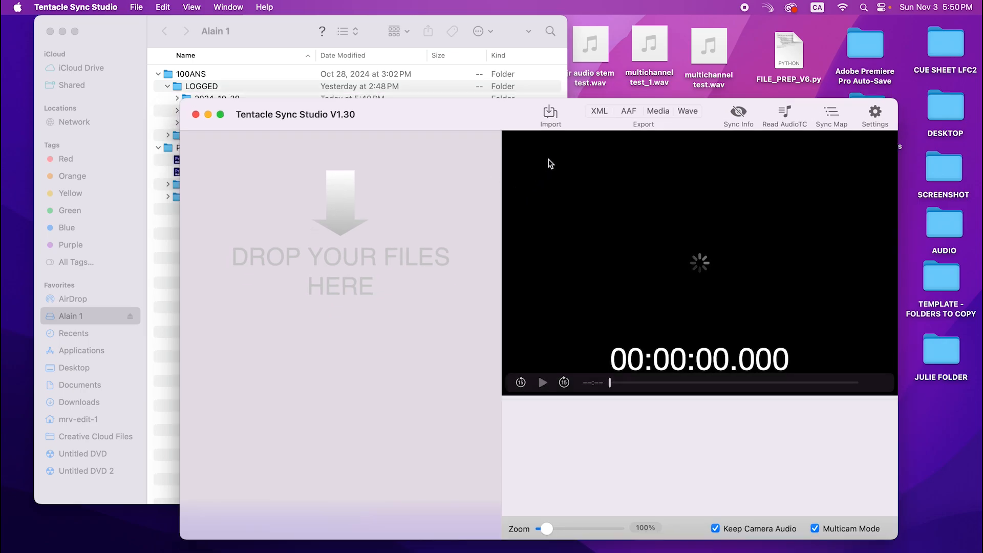
Import the ACAM, AUDIO and BCAM folders from LOGGED 2024-10-28 into Tentacle Sync Studio.
left_click(437, 76)
left_click(177, 98)
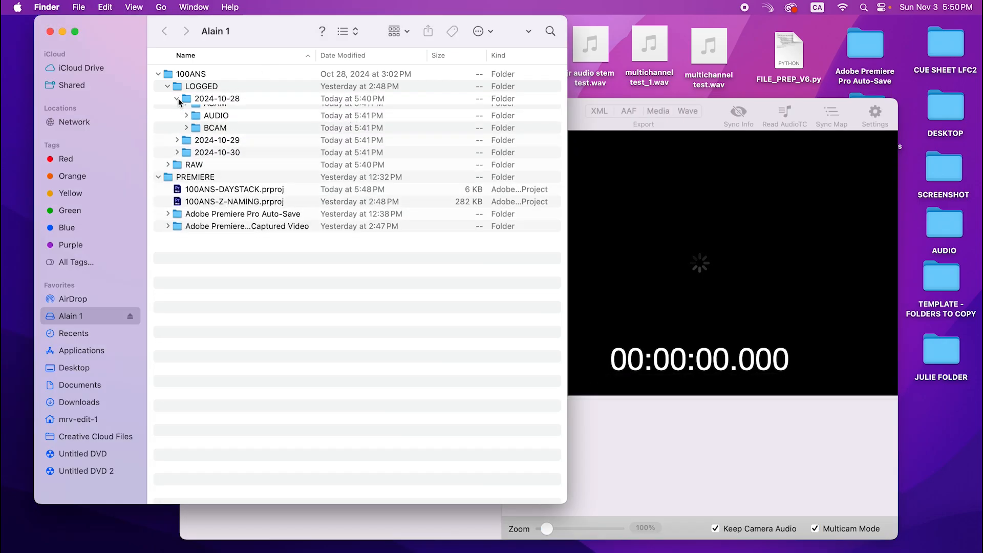
left_click(210, 111)
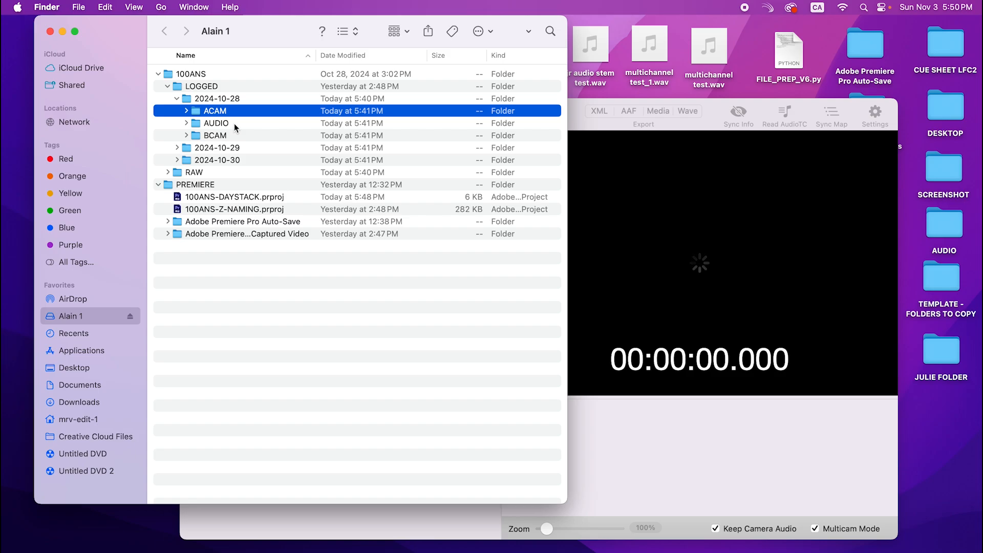
left_click(232, 134, "shift")
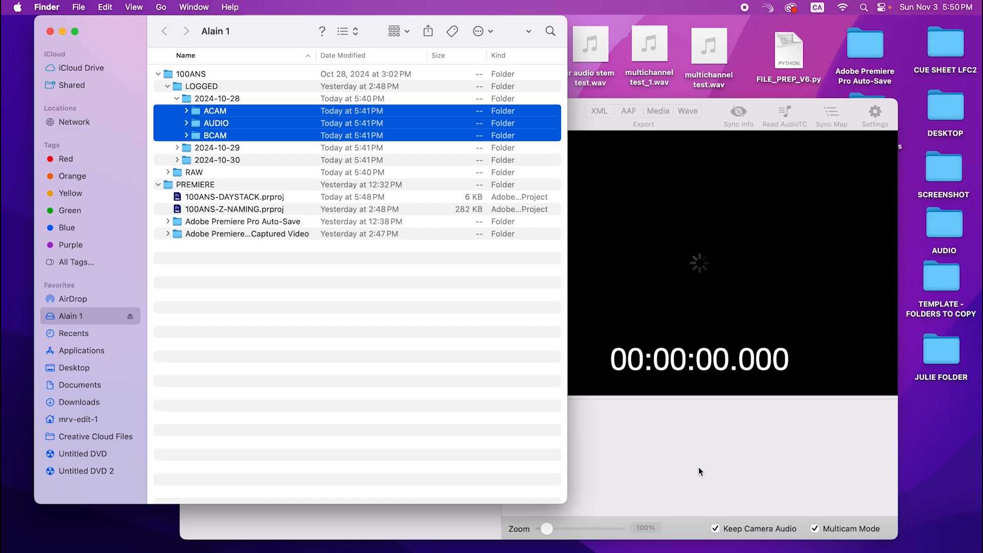
left_click_drag(717, 115, 765, 123)
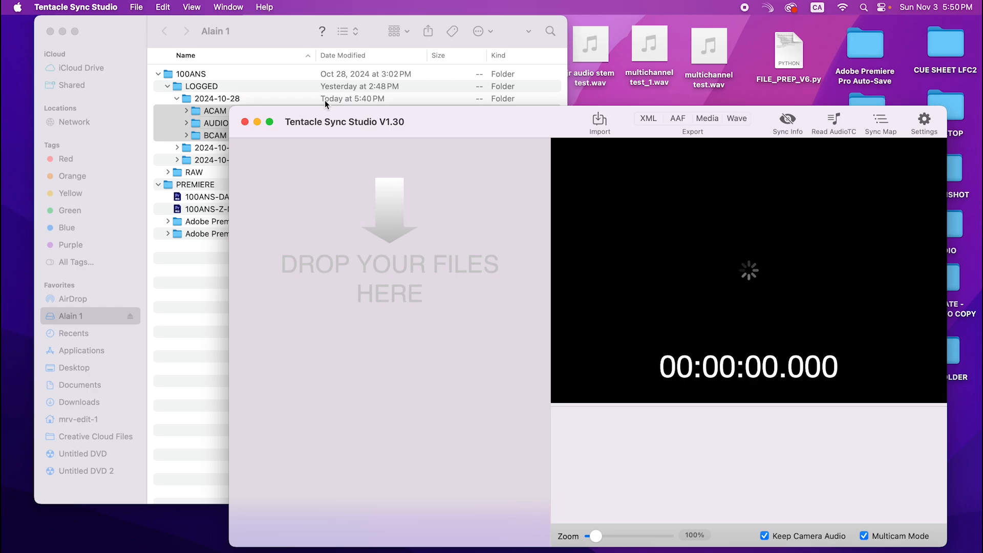
left_click_drag(198, 118, 331, 250)
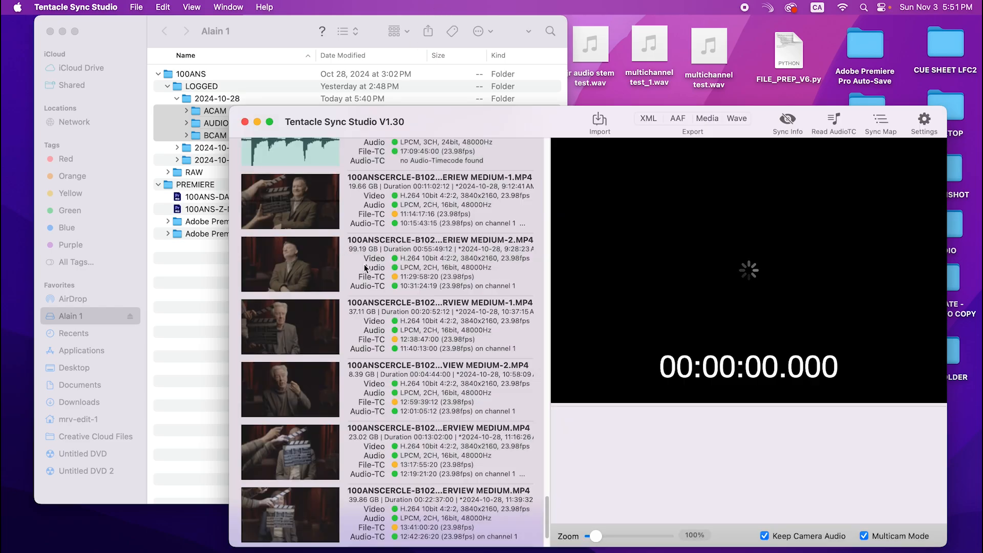
Find the slow-motion clip A1028-9 among the imported media and remove it from the file list.
left_click_drag(503, 130, 422, 78)
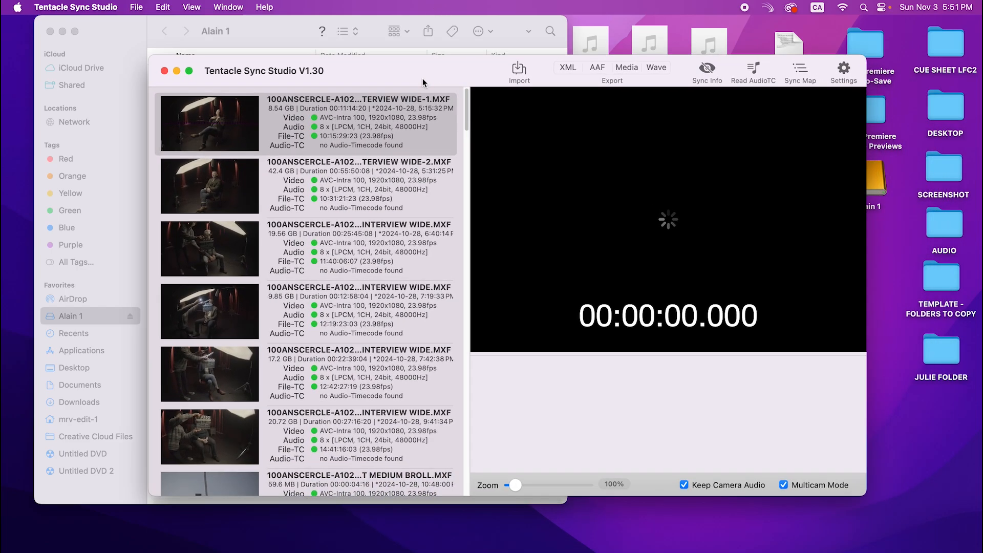
scroll(400, 462, "down", 15)
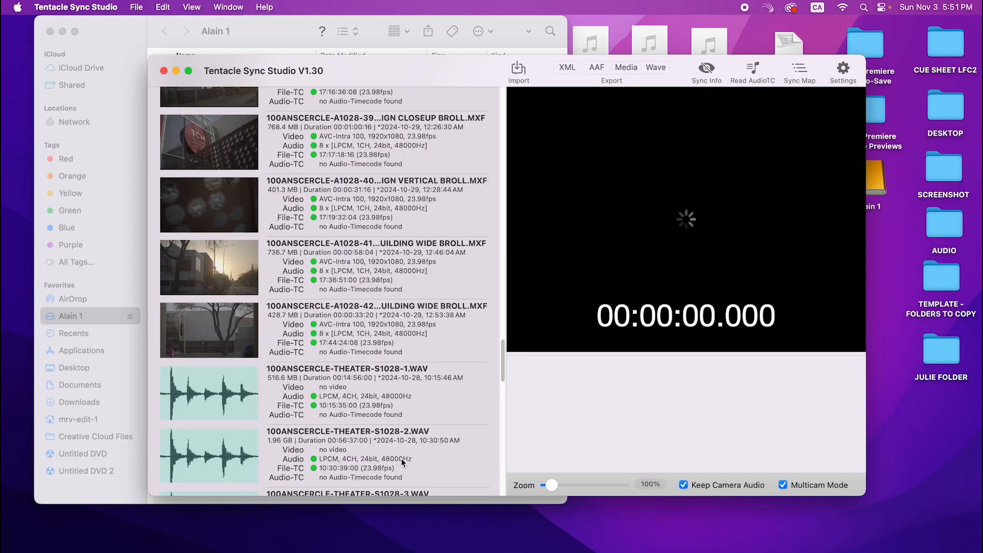
scroll(401, 459, "up", 5)
left_click(444, 292)
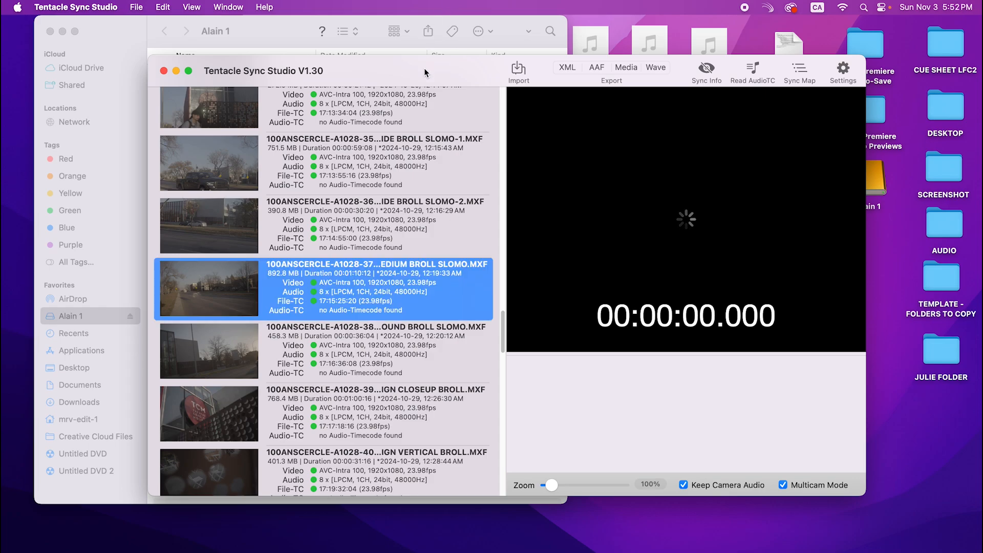
left_click_drag(425, 73, 442, 116)
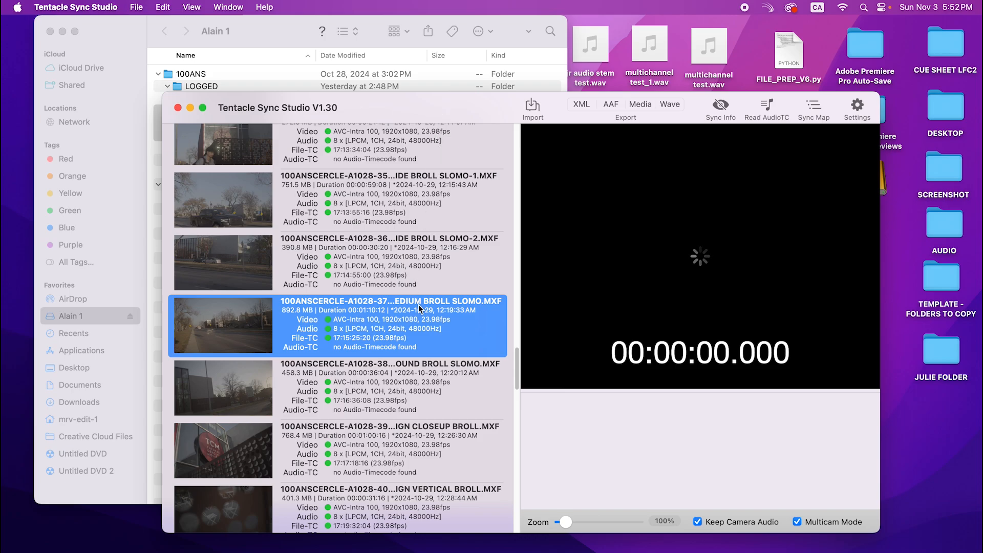
scroll(421, 309, "up", 15)
scroll(473, 336, "down", 3)
left_click(439, 366)
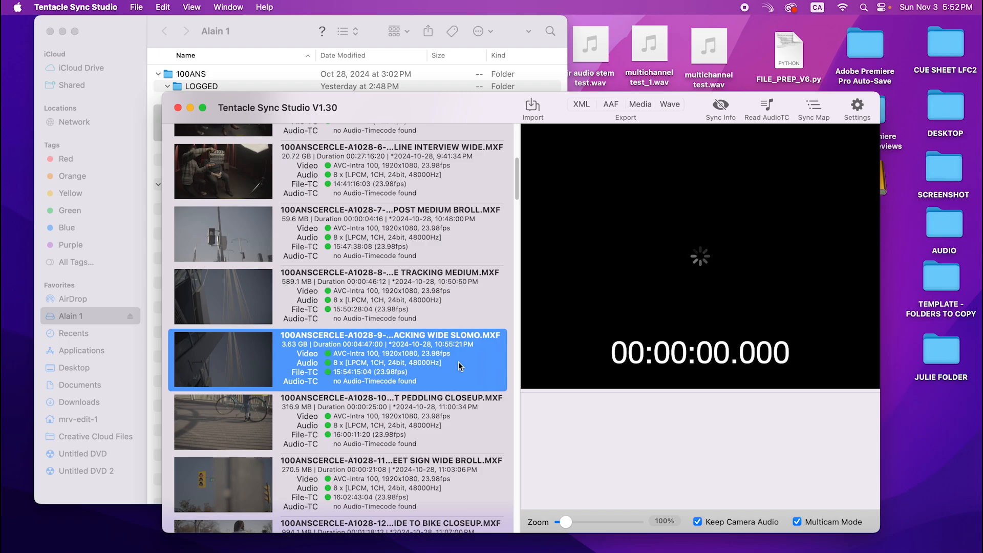
key("BackSpace")
In Finder, expand LOGGED 2024-10-28's ACAM folder, widen the window and name column, and tag the A1028-9 SLOMO clip red.
left_click(279, 29)
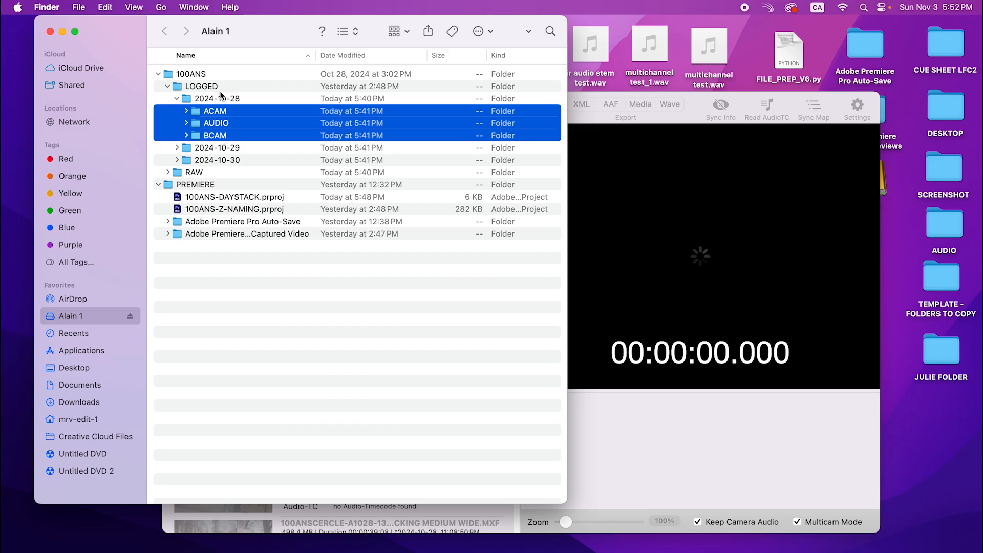
left_click(186, 112)
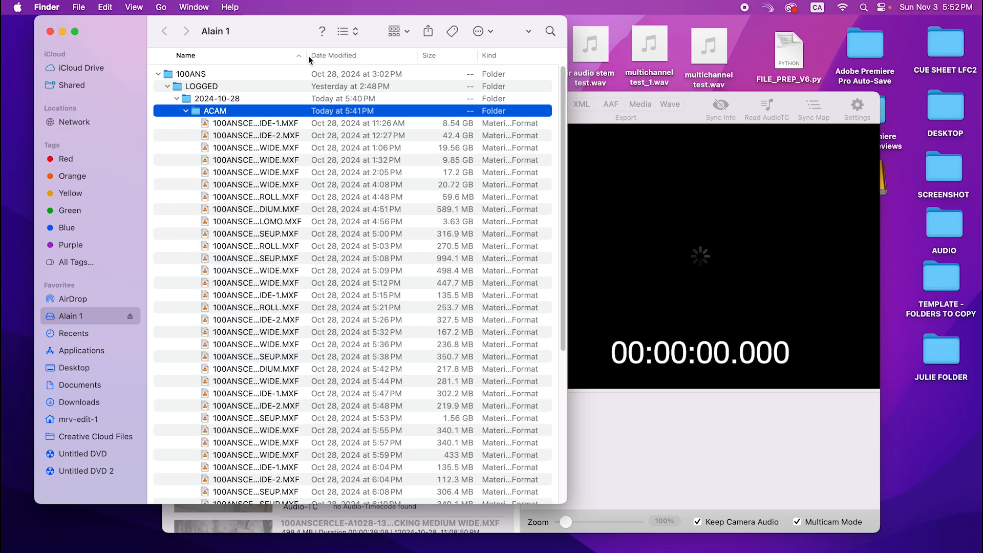
left_click_drag(315, 56, 537, 68)
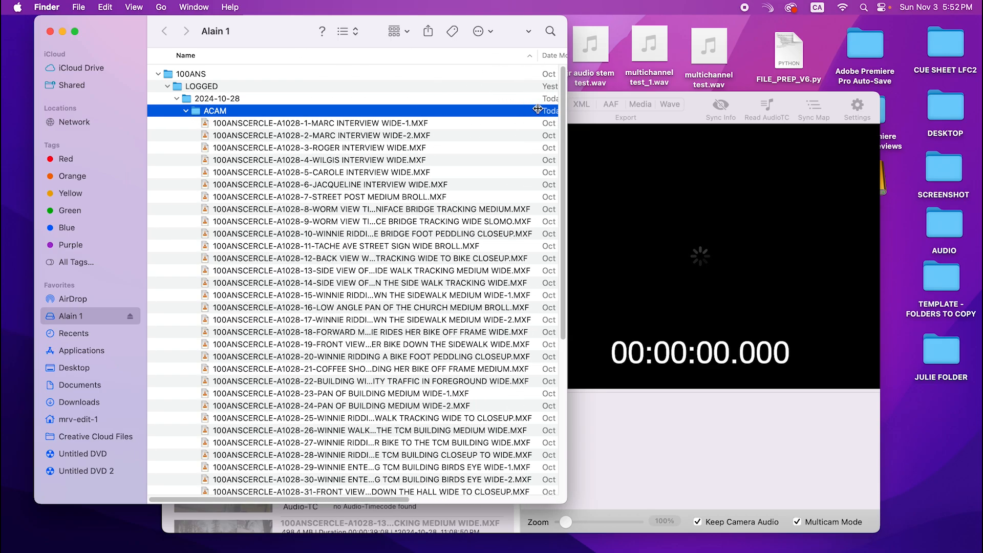
right_click(328, 223)
left_click(343, 405)
left_click_drag(566, 31, 757, 30)
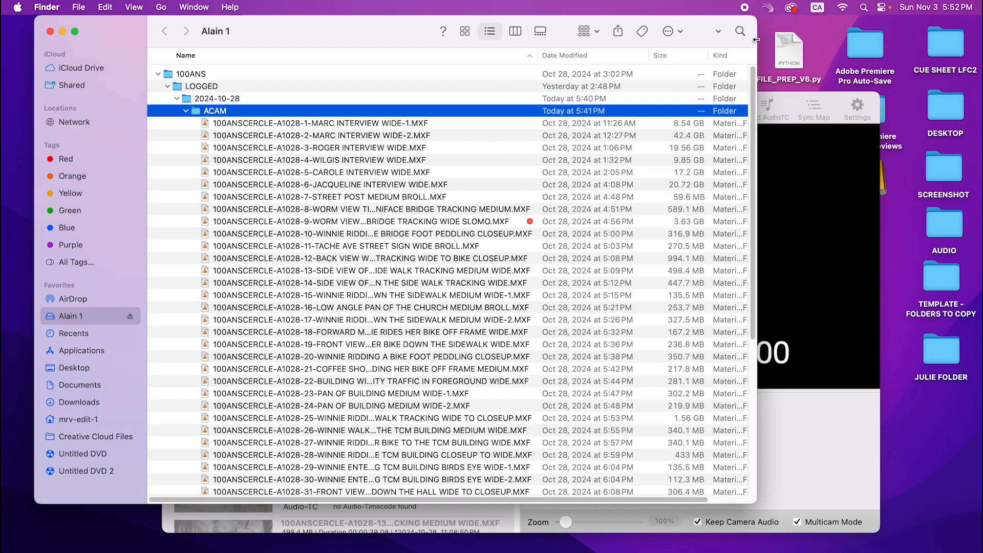
Back in Tentacle Sync Studio, remove the six consecutive slow-motion clips A1028-33 through A1028-38 from the file list.
left_click(799, 220)
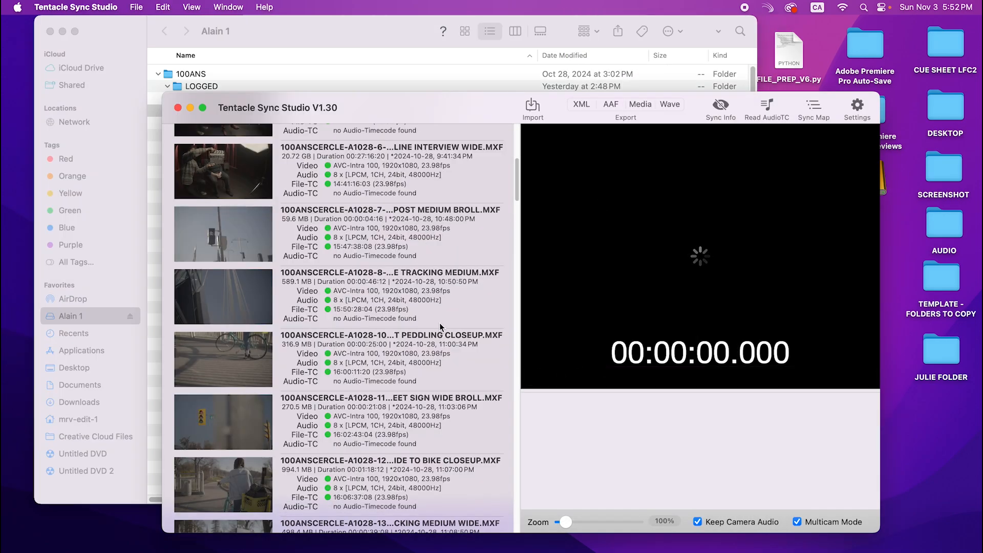
left_click(476, 355)
key("Down")
key("Down")
key("Down")
key("Down")
key("Down")
key("Down")
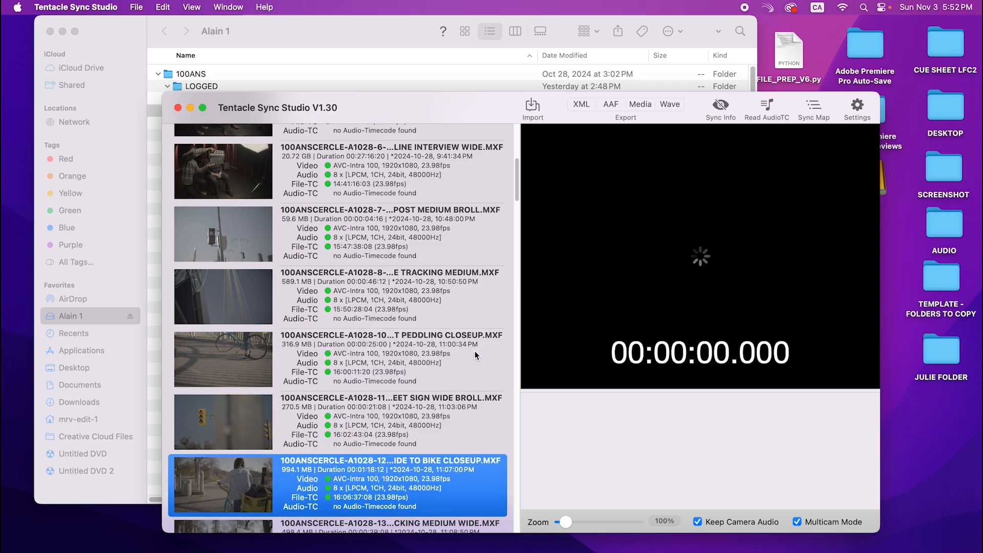
key("Down")
key("Down")
key("Down")
key("Down")
key("Down")
key("Down")
key("Down")
key("Down")
key("Down")
key("Down")
key("Down")
key("Down")
key("Down")
key("Down")
key("Down")
key("Down")
key("Down")
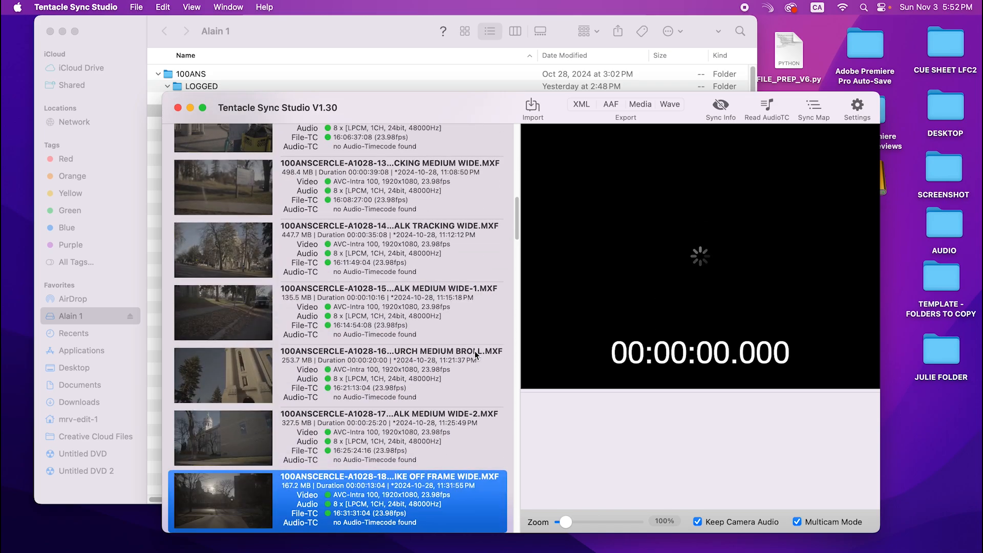
left_click(468, 442, "shift")
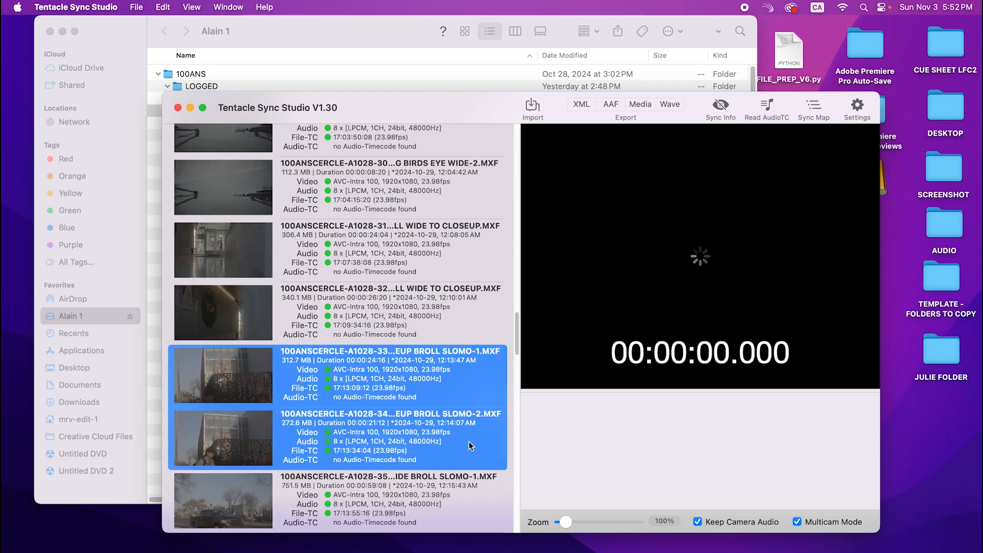
left_click(462, 484, "shift")
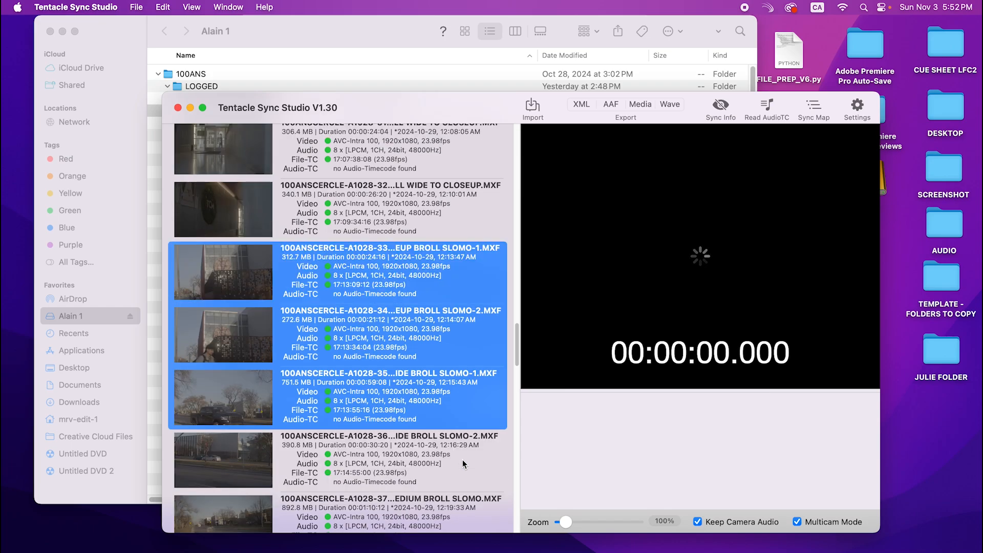
left_click(463, 462, "shift")
scroll(464, 461, "down", 5)
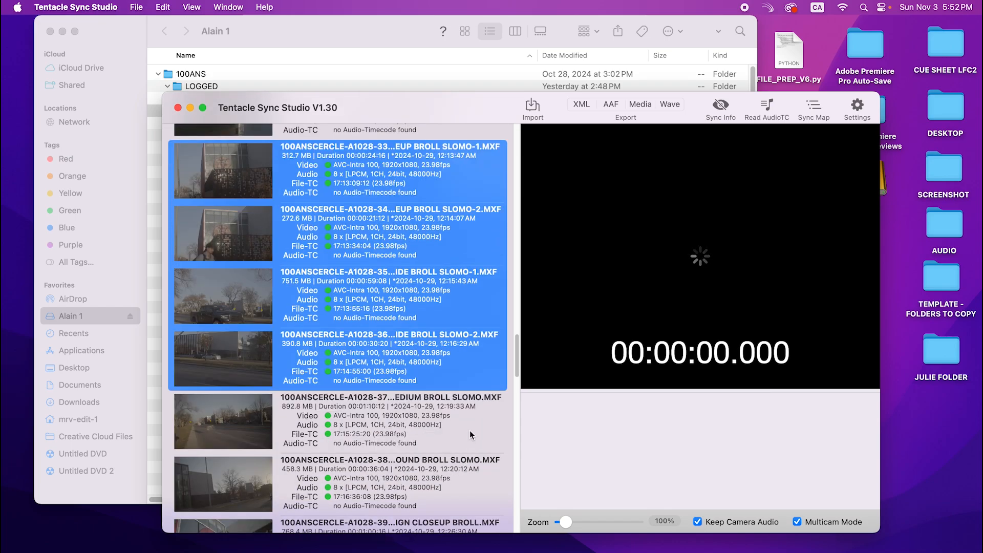
left_click(468, 434, "shift")
left_click(465, 475, "shift")
scroll(466, 476, "down", 5)
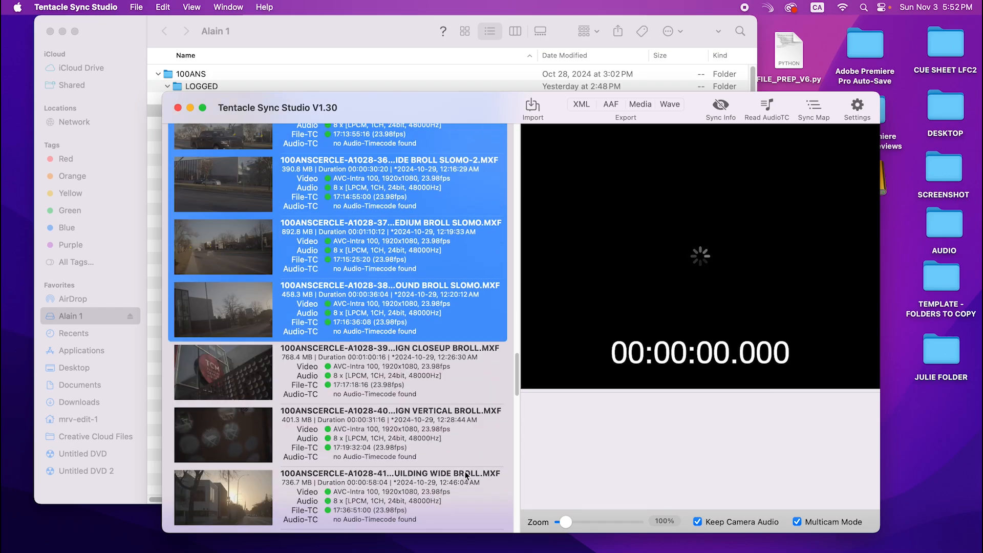
scroll(463, 444, "down", 5)
scroll(464, 446, "up", 9)
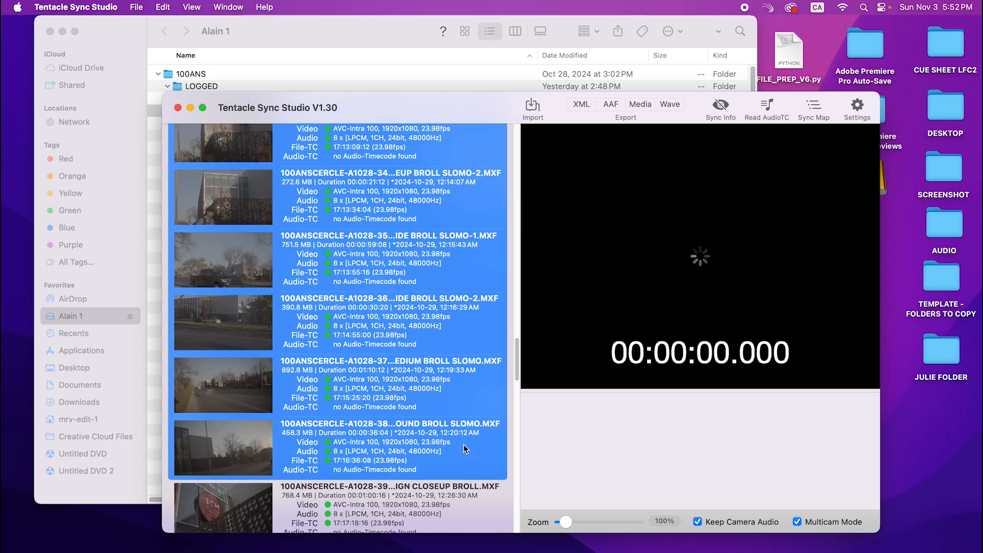
scroll(465, 449, "up", 2)
scroll(465, 449, "down", 3)
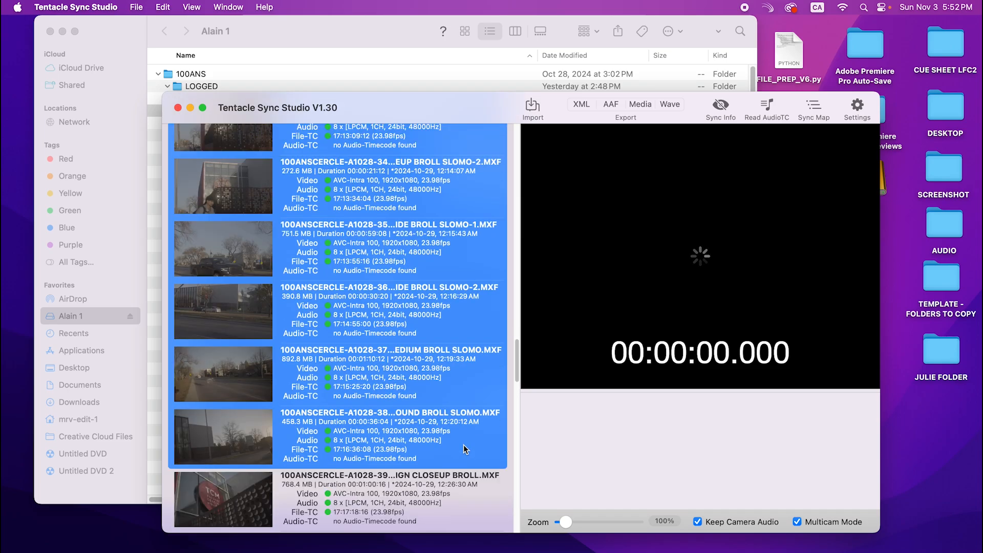
key("BackSpace")
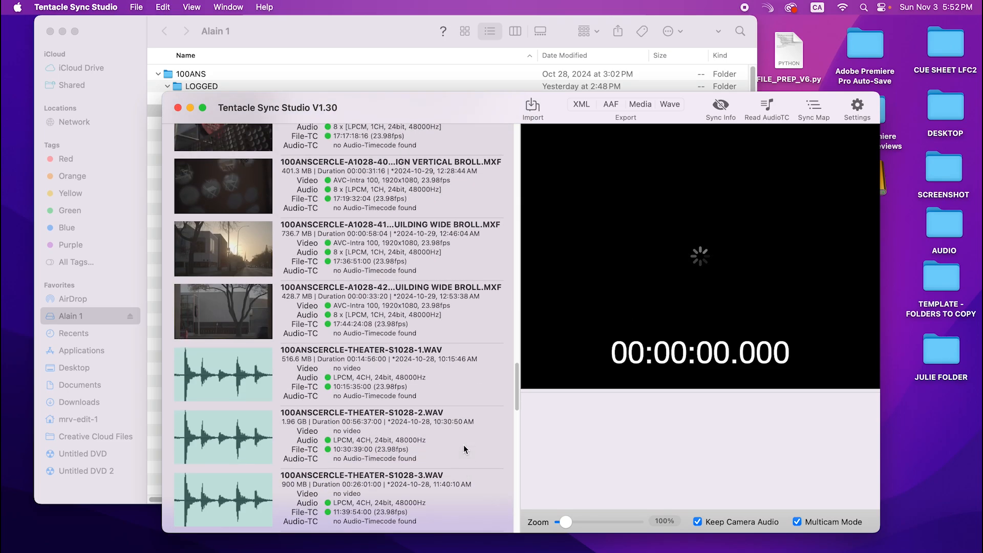
In Finder, tag the SLOMO clips A1028-33 through A1028-38 red in LOGGED 2024-10-28's ACAM folder.
left_click(349, 73)
scroll(340, 367, "down", 5)
scroll(341, 367, "down", 2)
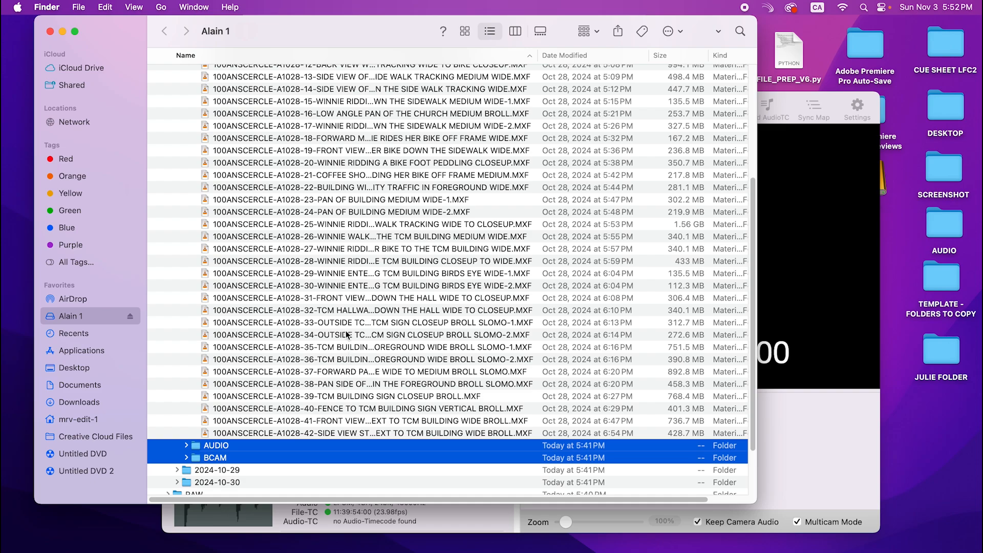
left_click(349, 326)
left_click(353, 384, "shift")
right_click(353, 384)
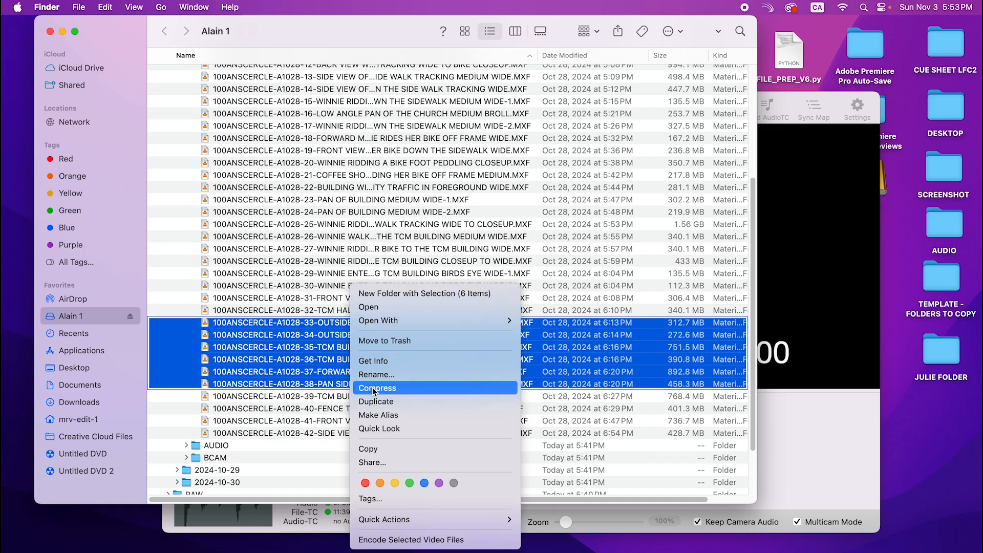
left_click(364, 498)
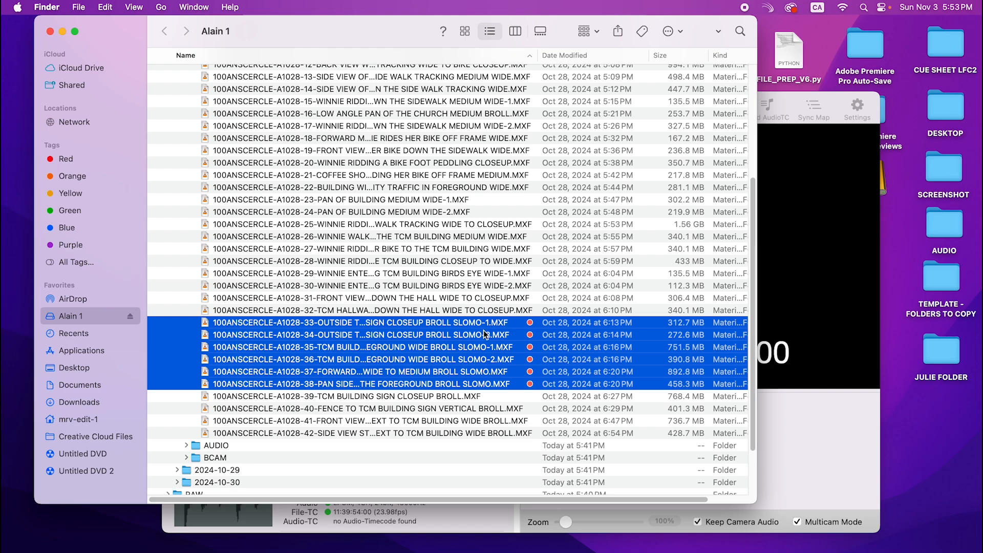
scroll(492, 454, "up", 5)
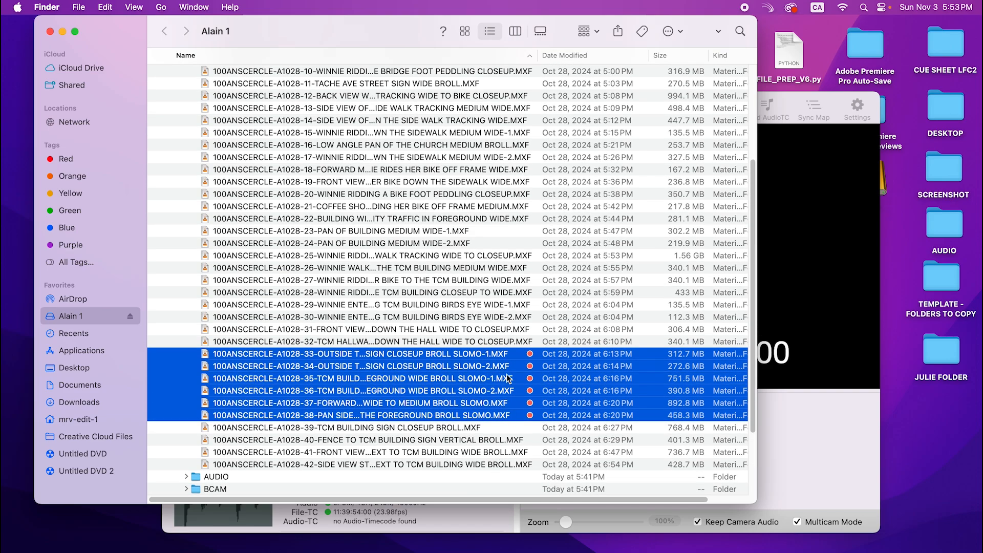
scroll(509, 357, "up", 3)
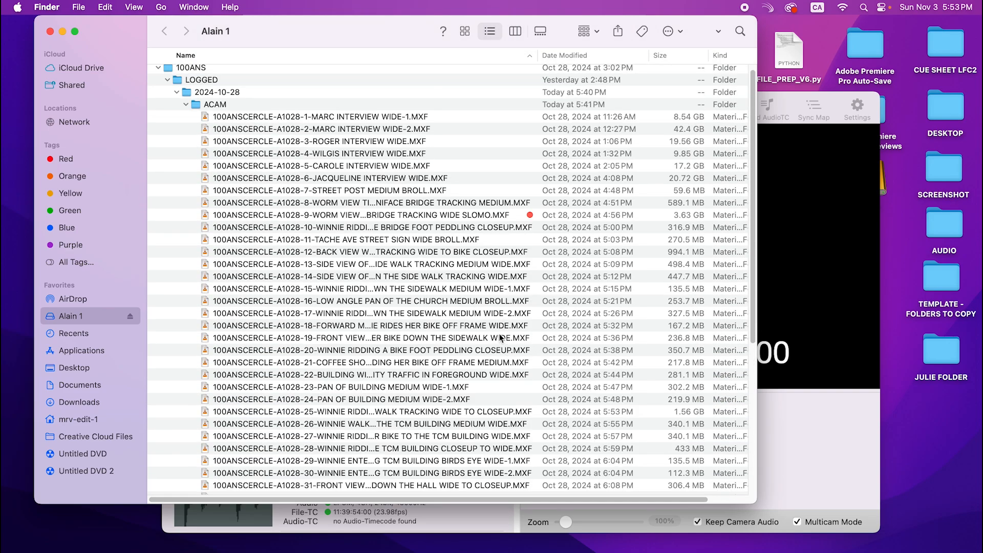
Check the red tags on the SLOMO clips in Finder, then review the audio and B-camera clips' timecode in Tentacle Sync Studio's file list.
scroll(501, 338, "down", 10)
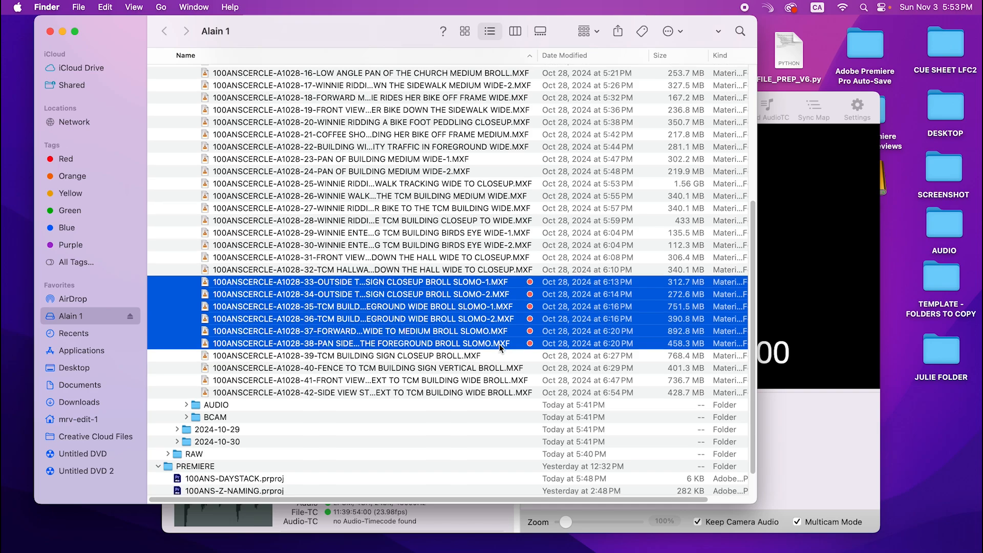
scroll(499, 347, "down", 2)
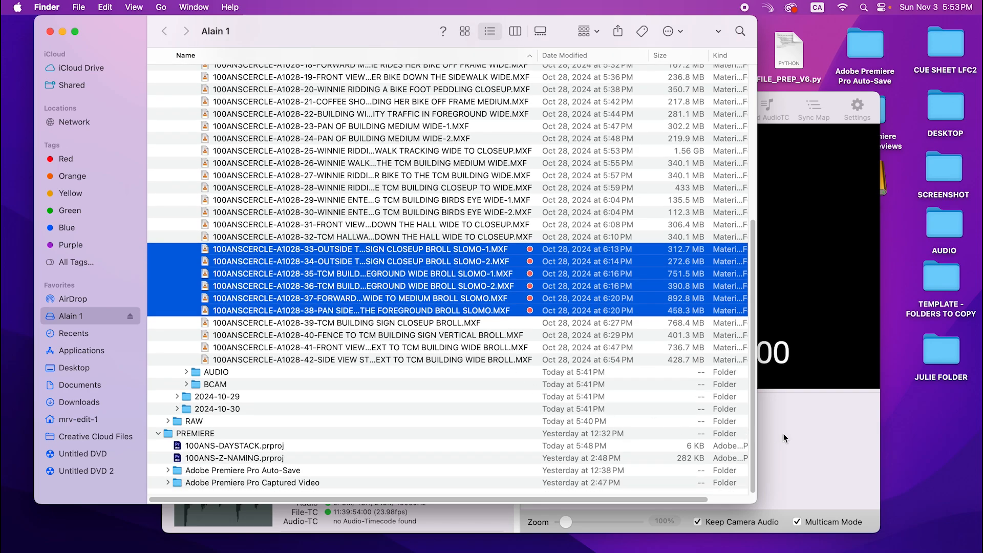
left_click(782, 433)
scroll(424, 322, "down", 1)
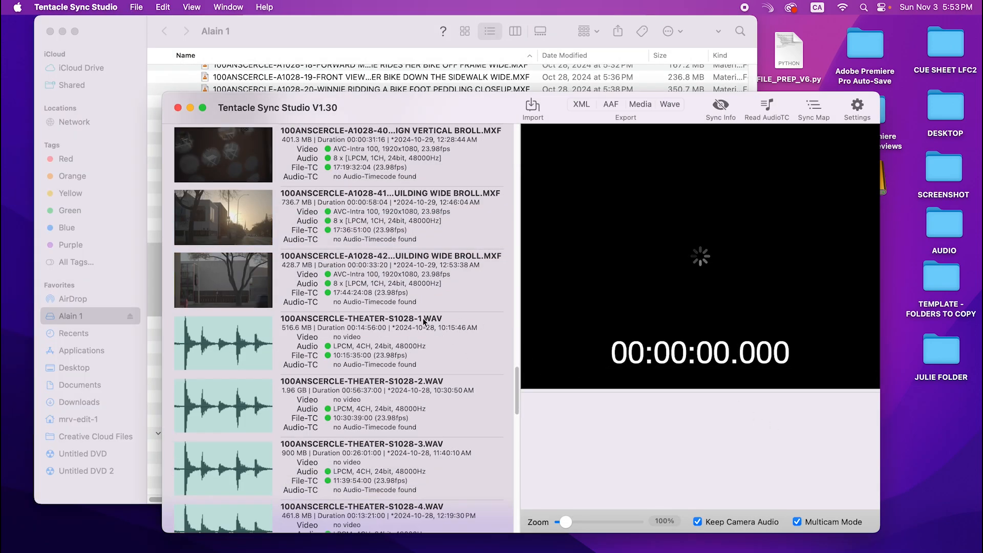
scroll(297, 389, "down", 3)
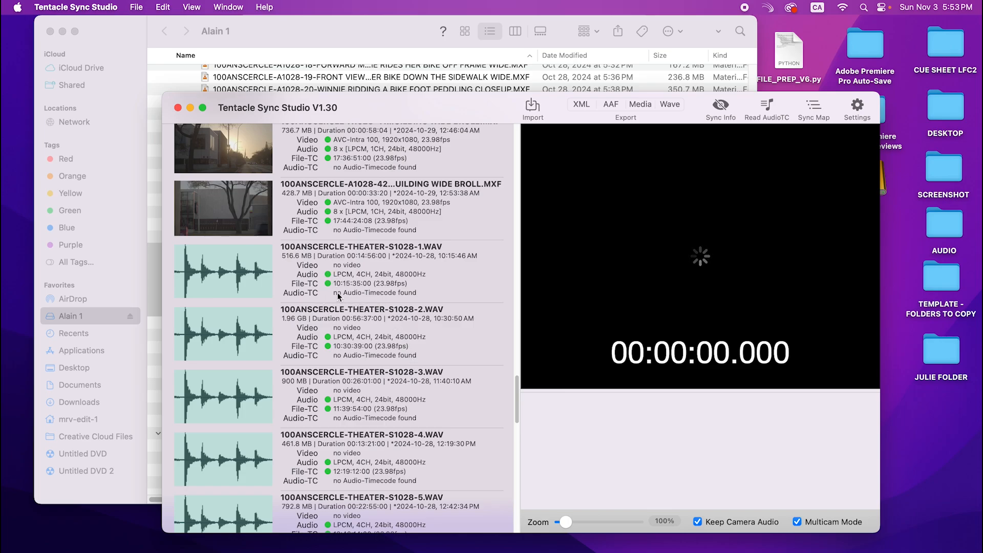
scroll(335, 307, "down", 15)
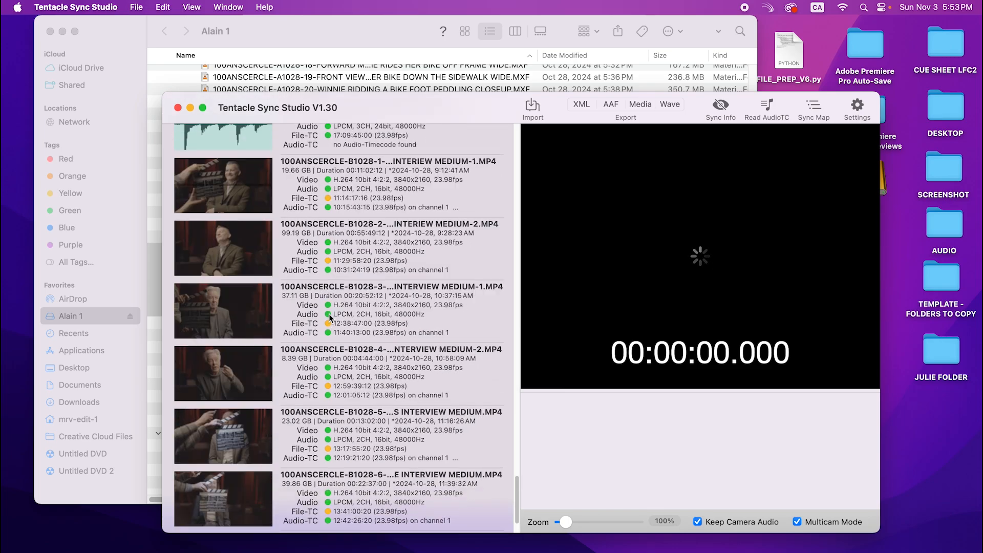
scroll(359, 399, "down", 2)
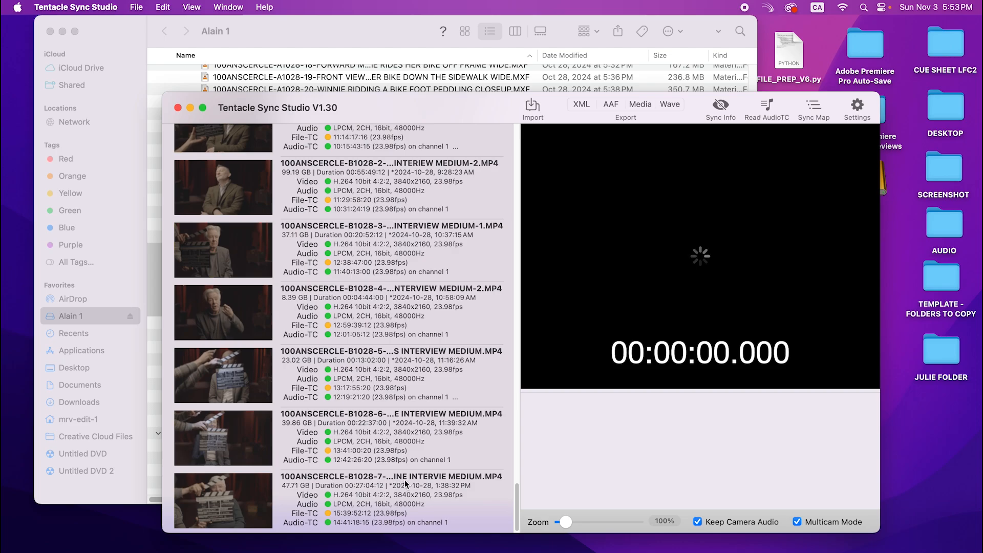
scroll(389, 384, "up", 1)
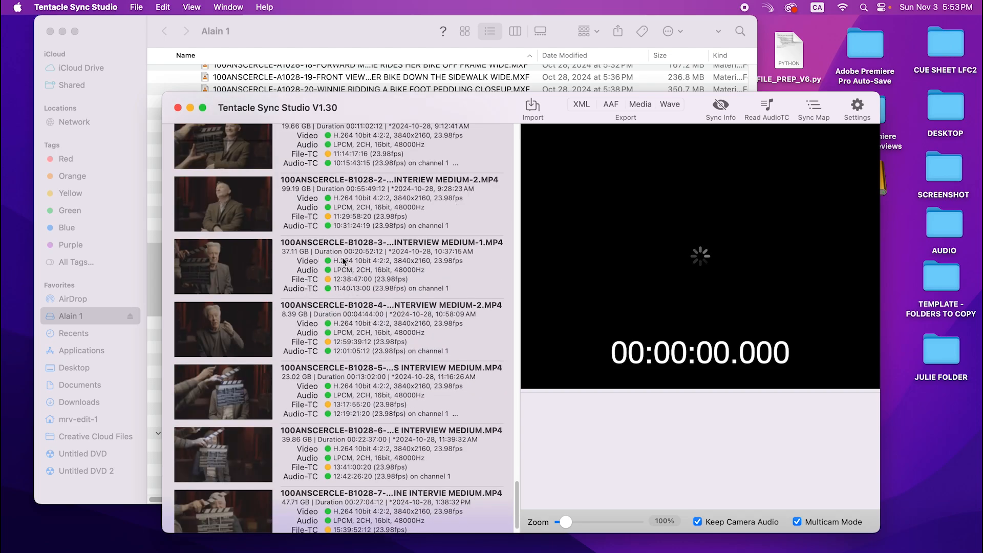
left_click_drag(518, 500, 557, 143)
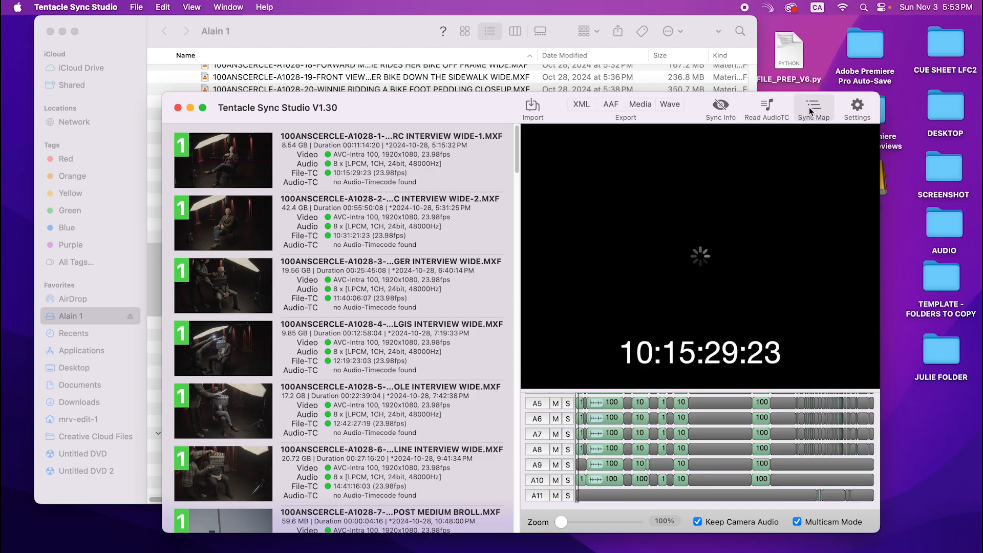
Move and enlarge the Tentacle Sync Studio window, and narrow the file list to give the preview and sync timeline more room.
left_click_drag(495, 107, 447, 44)
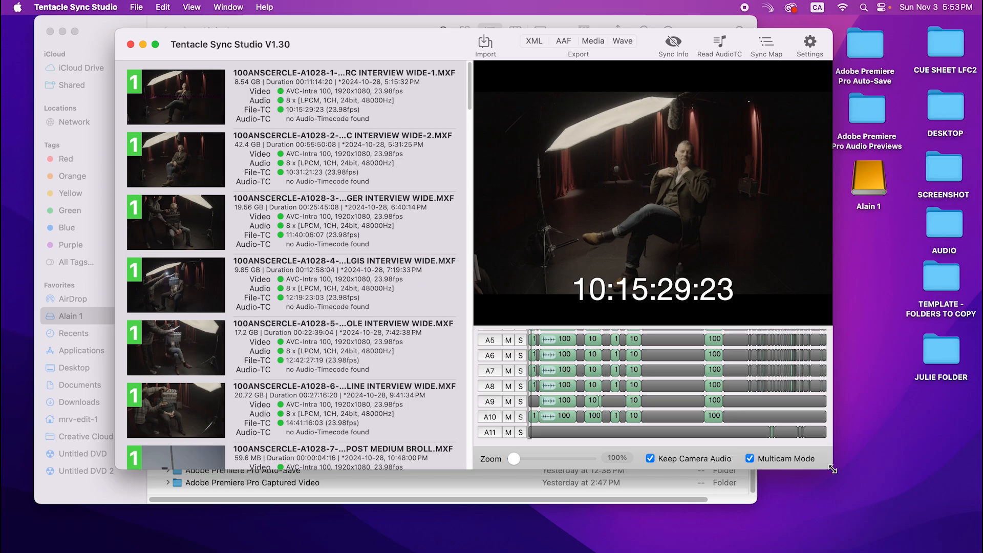
left_click_drag(879, 482, 962, 509)
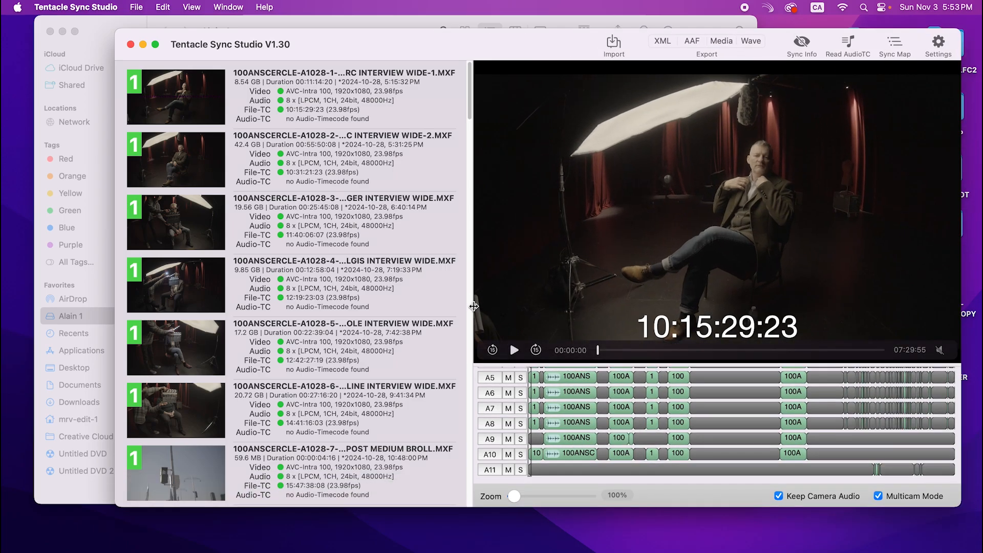
left_click_drag(408, 305, 373, 304)
Examine the sync timeline's V1 and V2 camera tracks and the audio tracks beneath them for clip alignment.
scroll(603, 455, "up", 5)
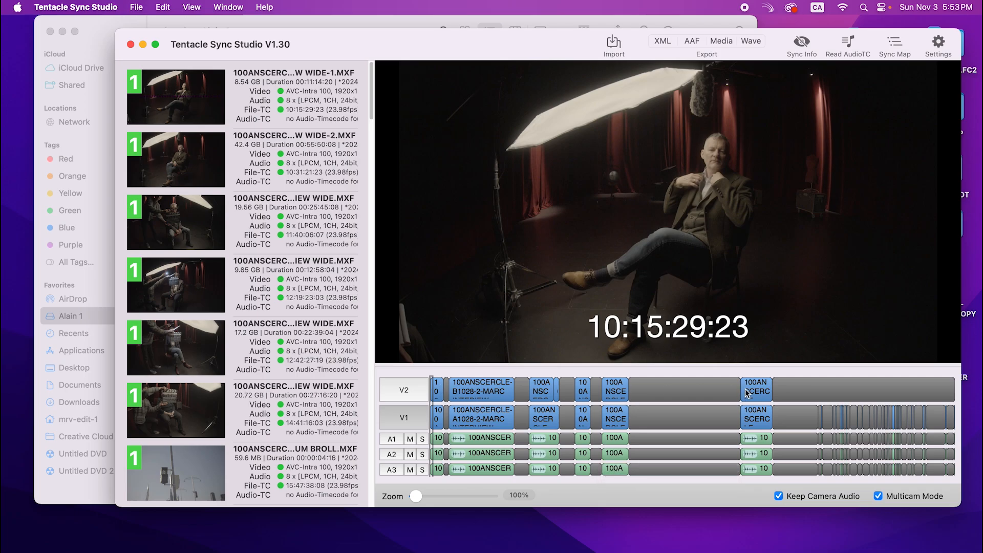
scroll(544, 435, "down", 2)
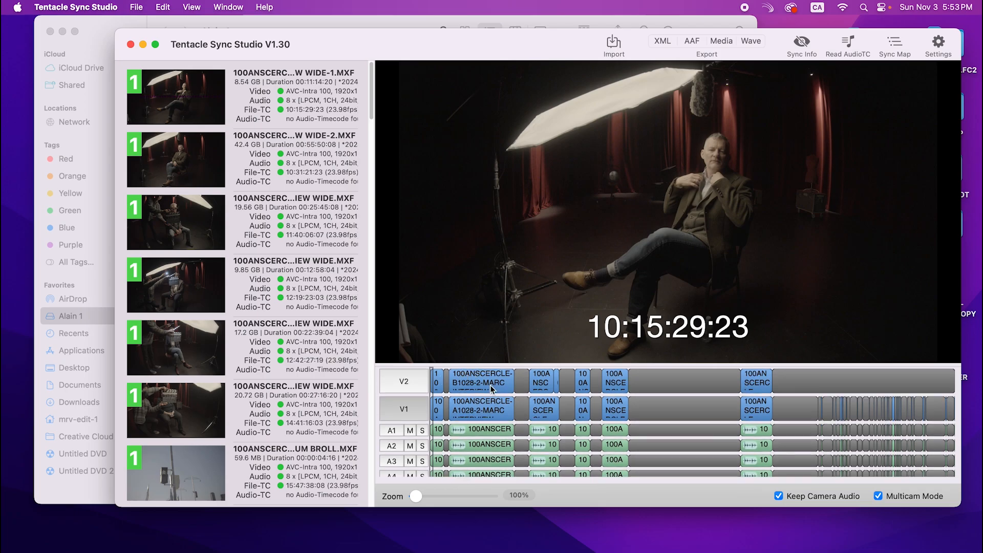
scroll(487, 429, "down", 2)
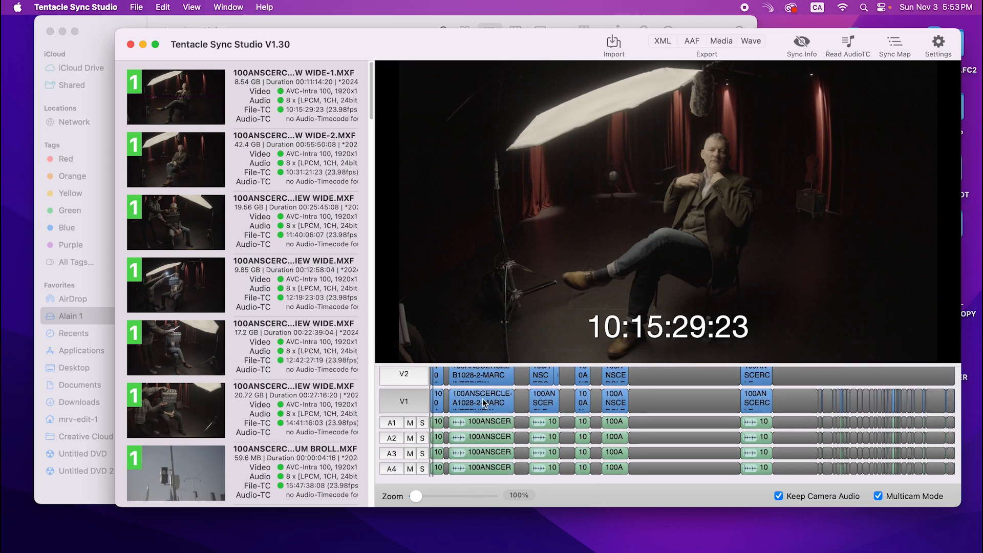
scroll(604, 454, "down", 6)
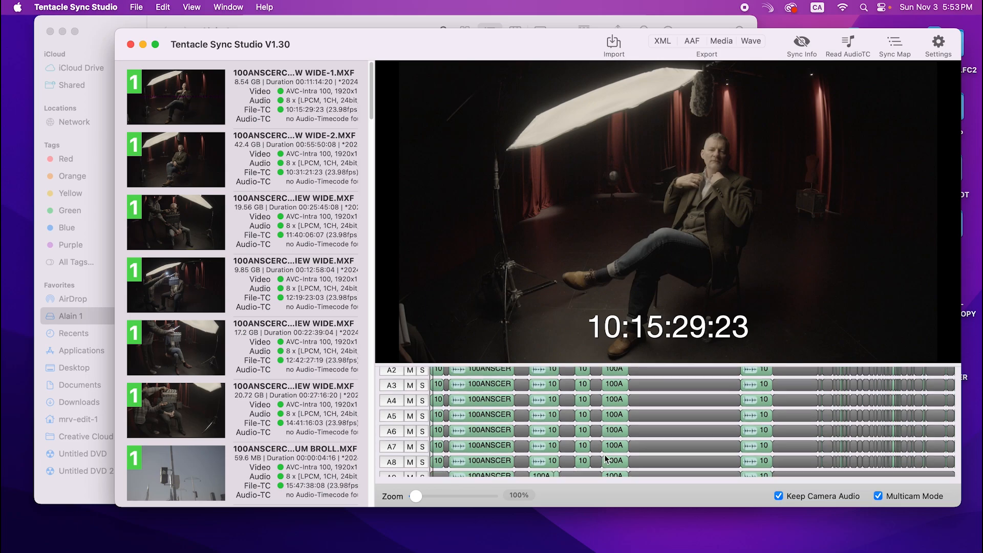
scroll(901, 429, "up", 6)
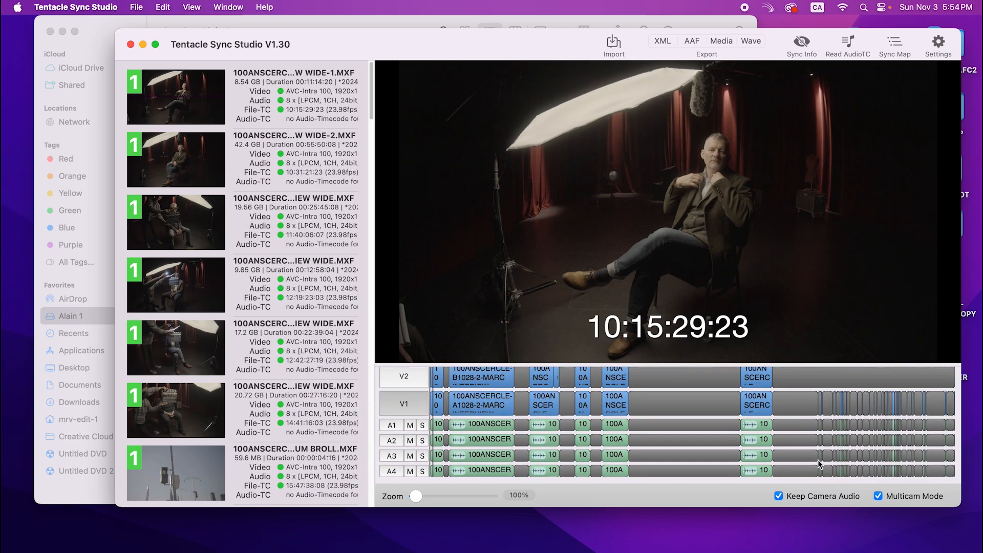
scroll(909, 439, "down", 1)
scroll(472, 459, "down", 1)
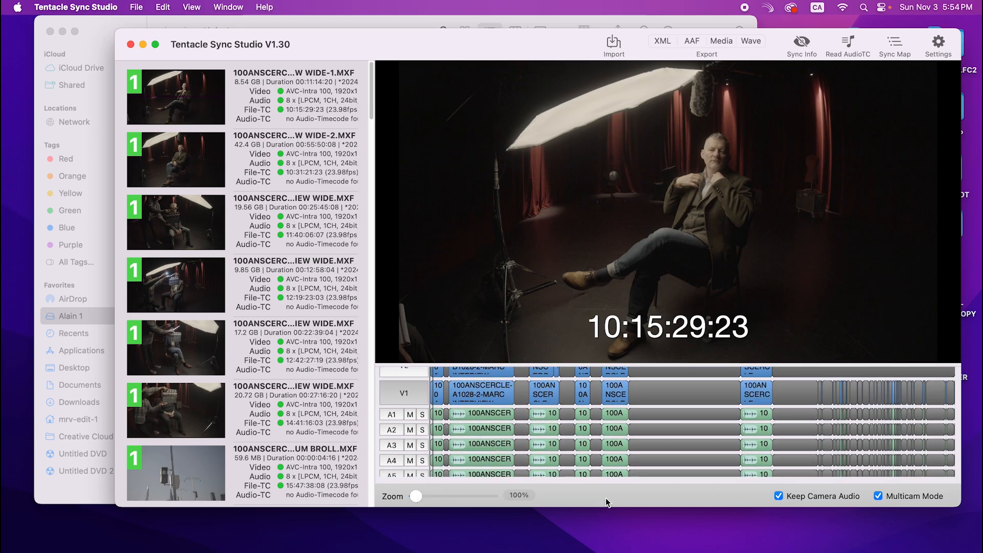
Start an XML export named 2024-10-28- and choose the 100ANS LOGGED 2024-10-28 folder on Alain 1 as its destination.
left_click(663, 41)
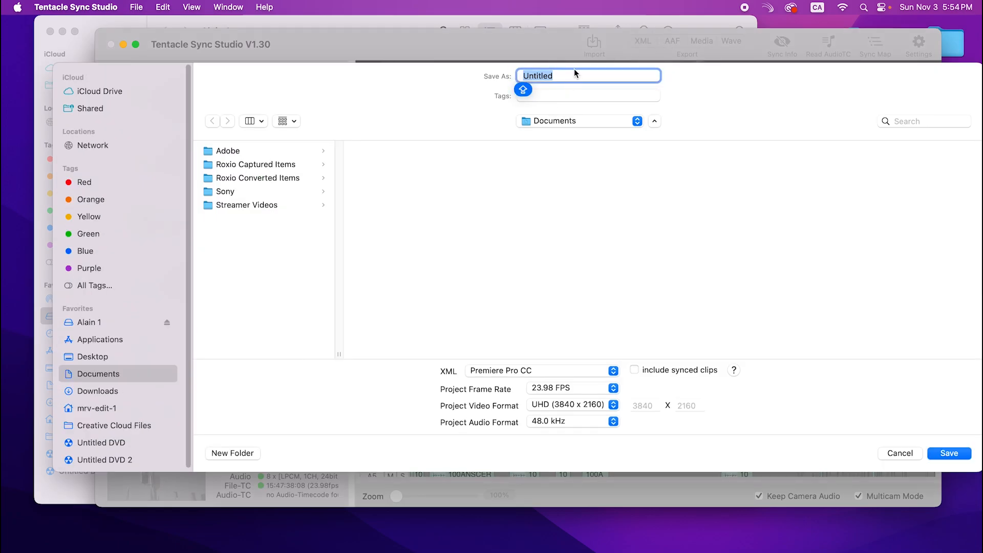
type("2024-")
key("Caps_Lock")
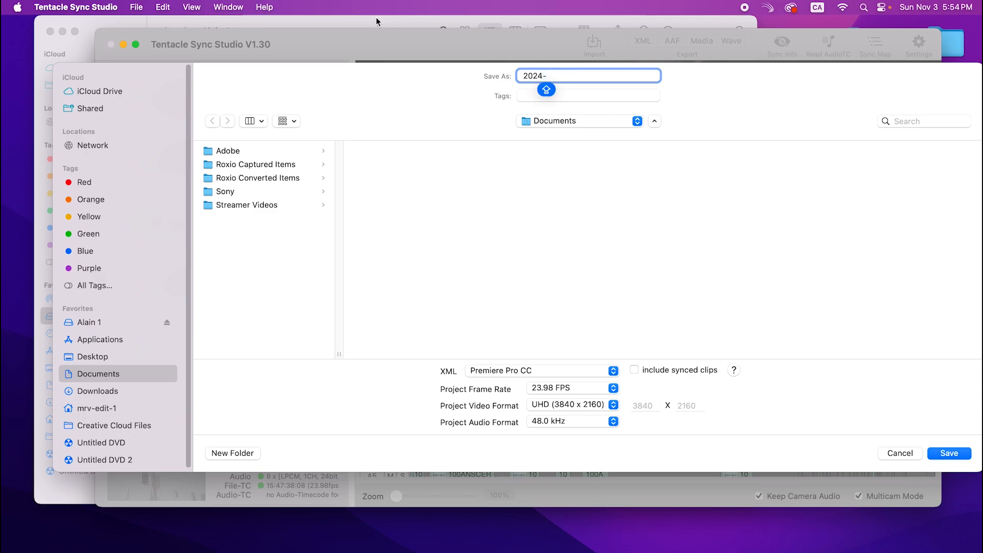
type("10-2")
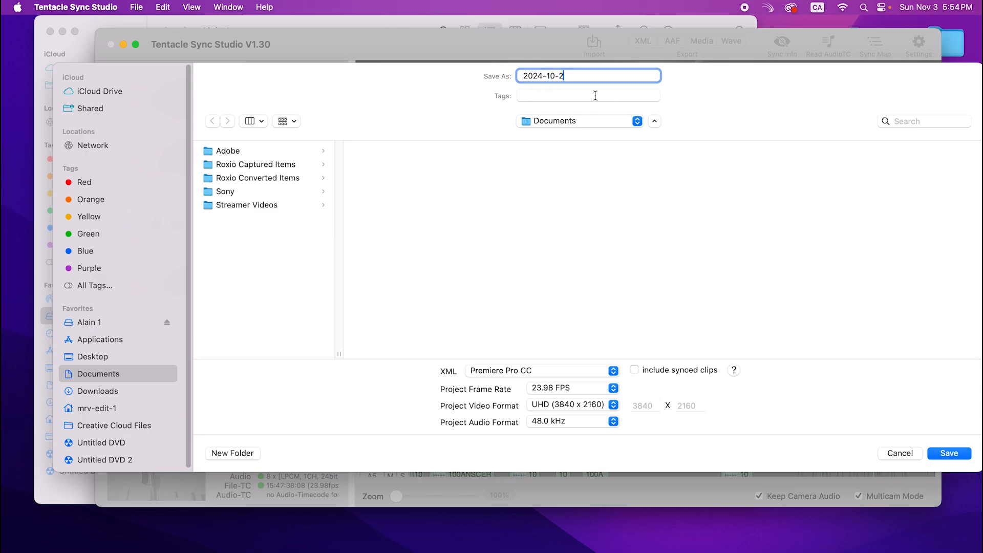
type("8-")
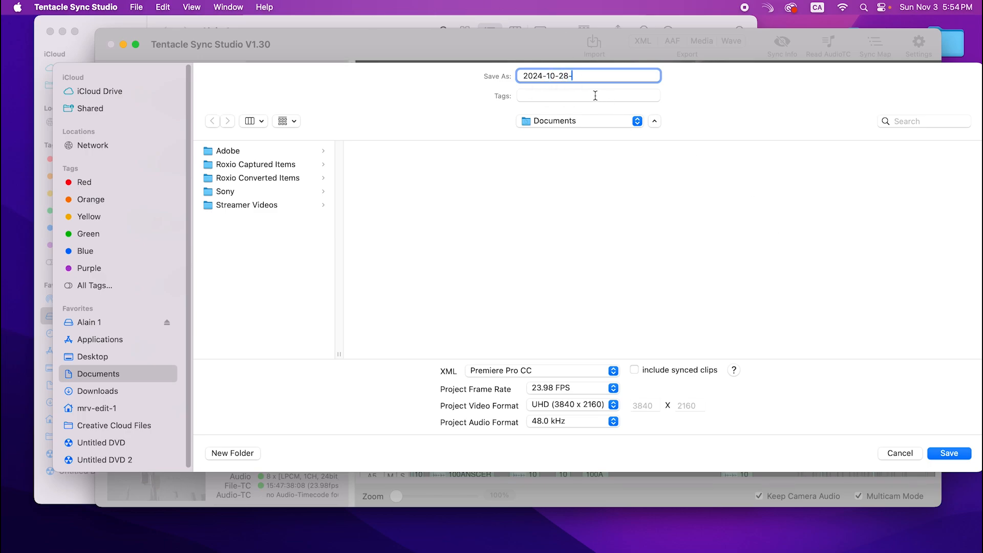
left_click(117, 322)
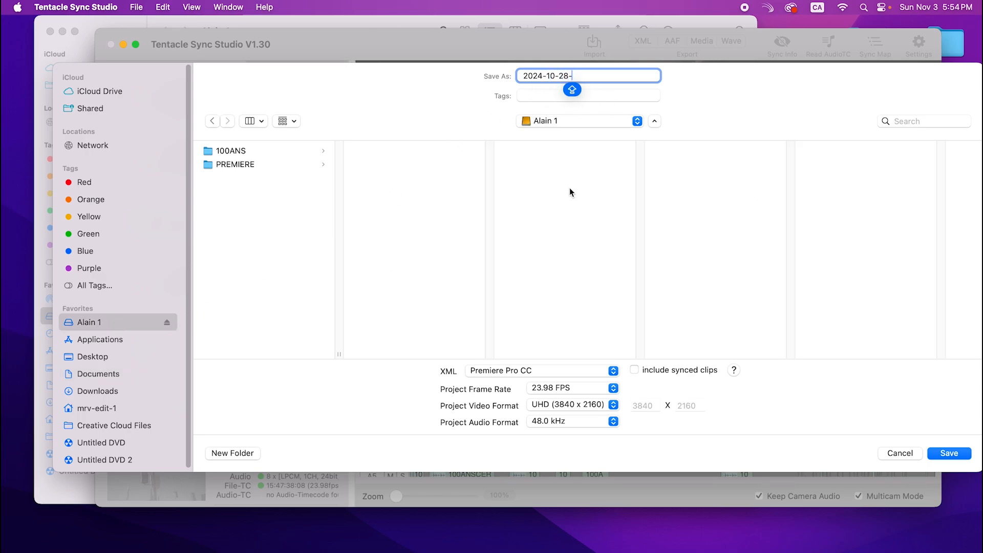
left_click(241, 151)
left_click(381, 154)
left_click(549, 152)
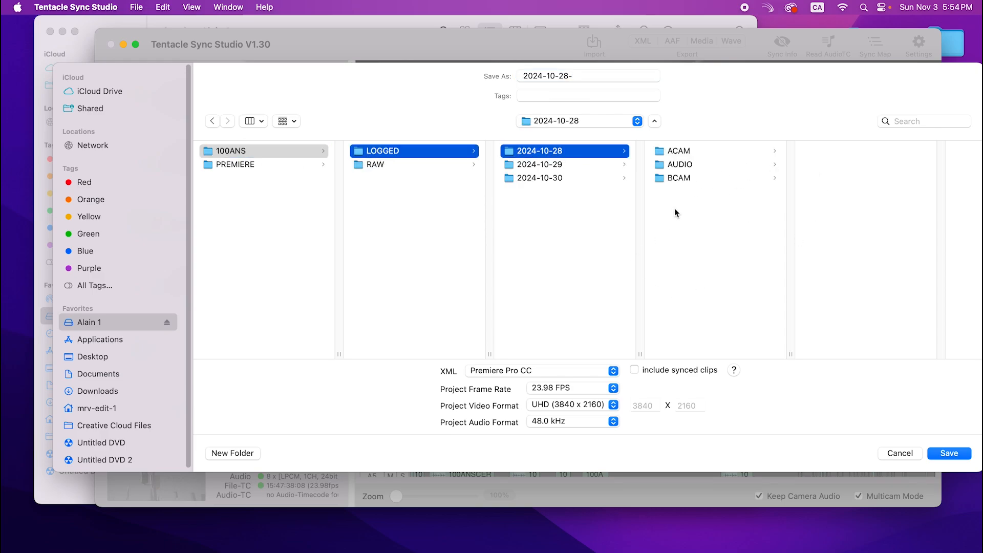
Keep the project frame rate at 23.98 FPS, set the project video format to 1080p, and save the XML export.
left_click(584, 389)
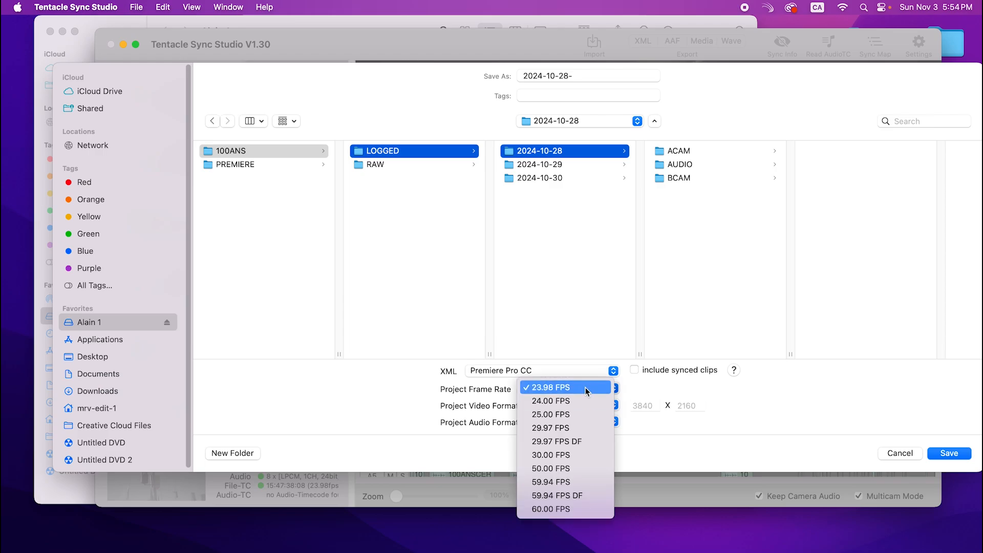
left_click(585, 387)
left_click(584, 405)
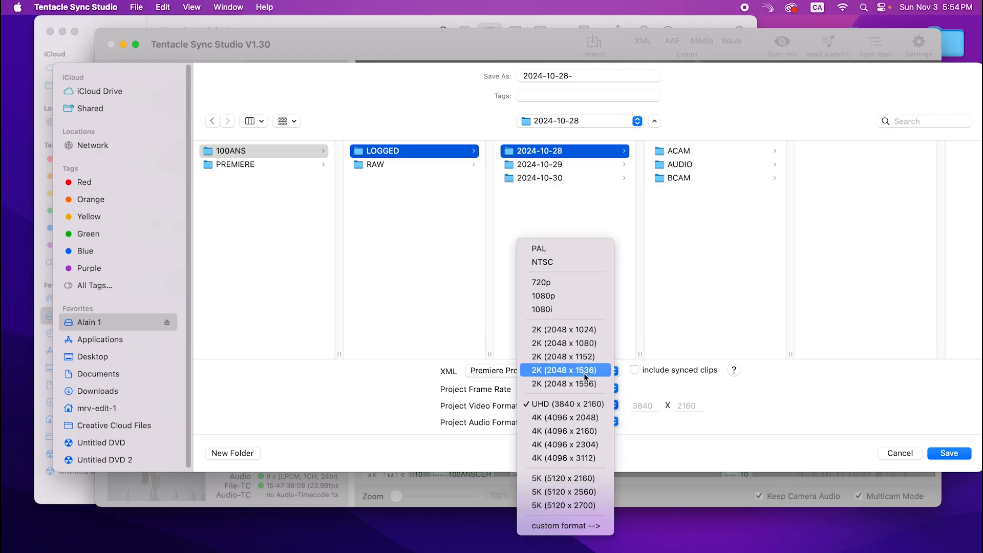
left_click(592, 299)
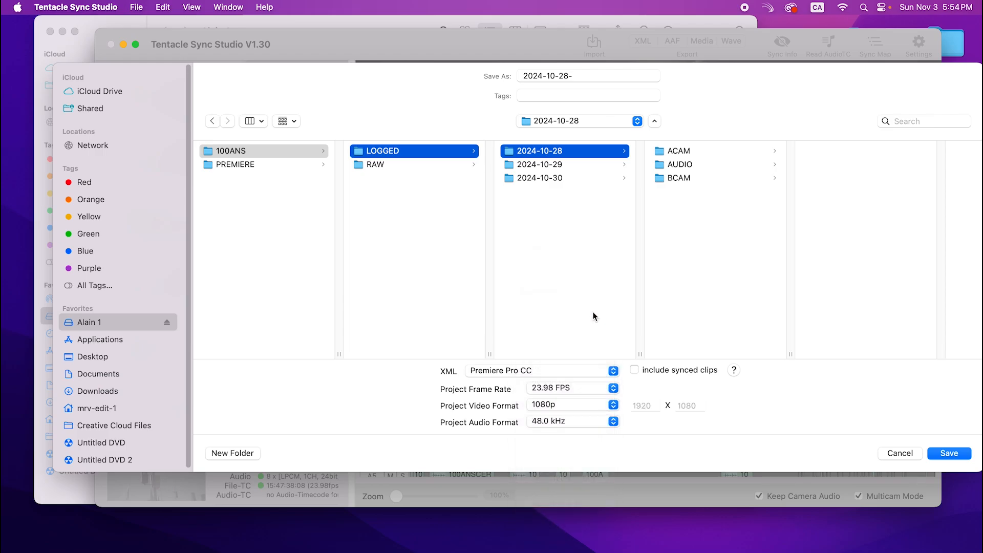
left_click(965, 455)
left_click(694, 378)
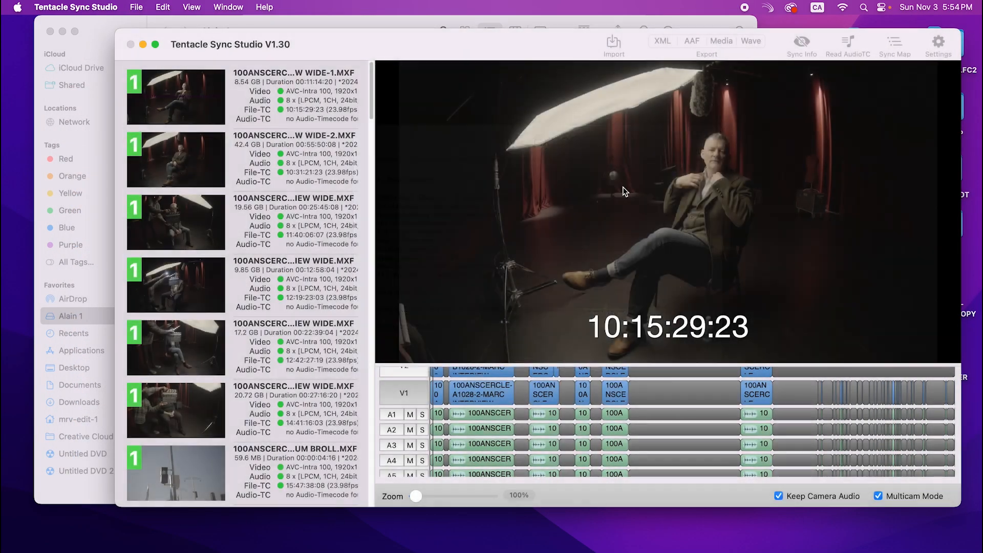
In Finder, collapse the ACAM folder and move the exported 2024-10-28- file in LOGGED's 2024-10-28 folder to the trash.
left_click(320, 23)
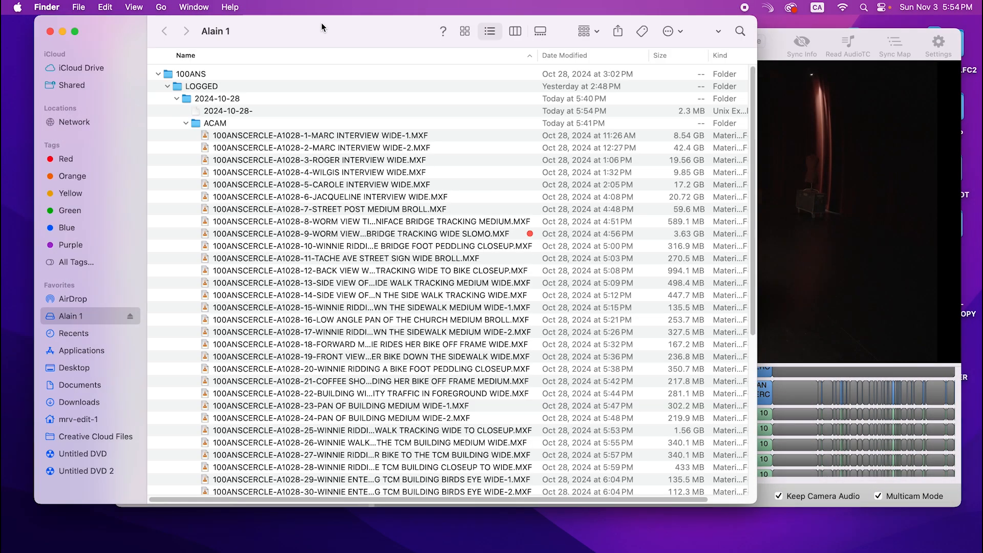
left_click(186, 124)
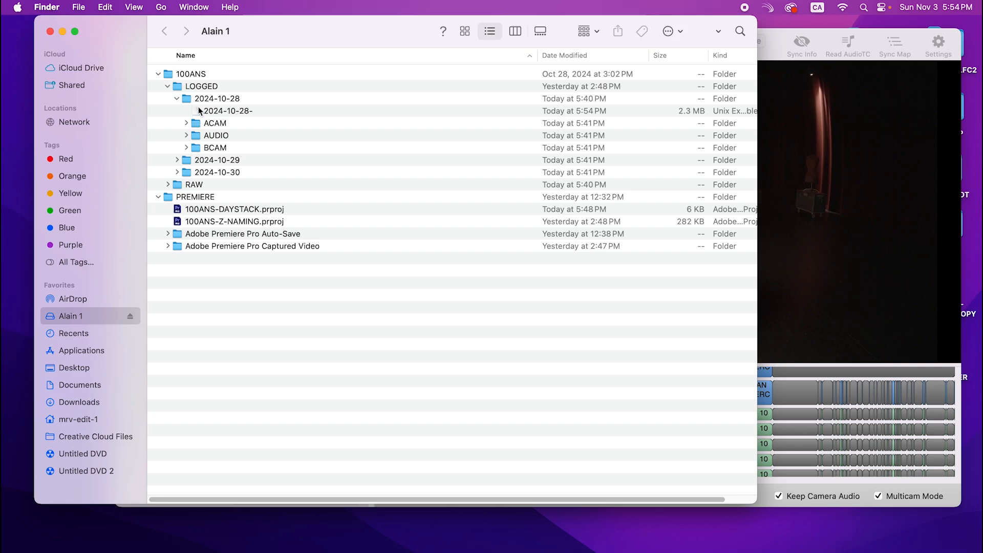
left_click(198, 112)
right_click(205, 108)
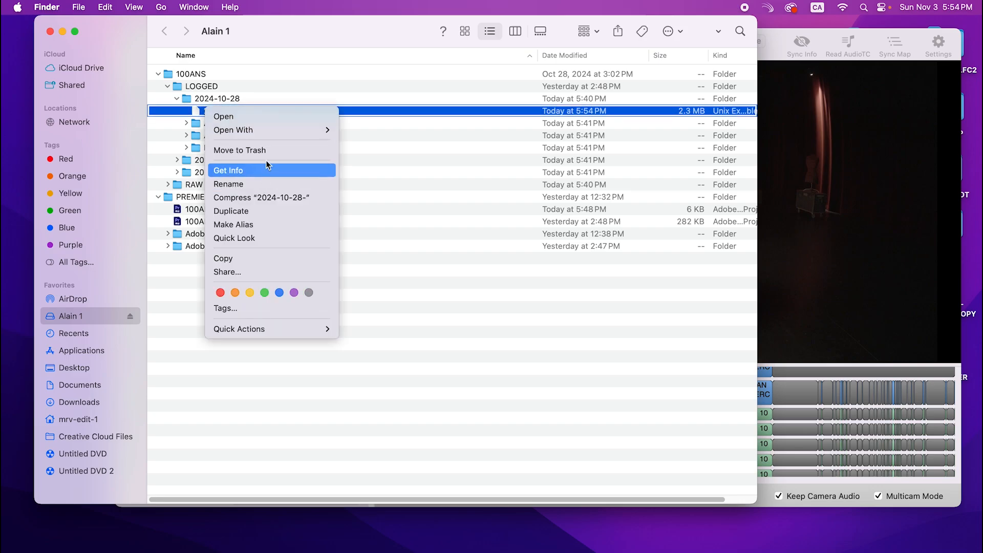
left_click(272, 150)
Back in Tentacle Sync Studio, export the timeline again as 2024-10-28.xml into LOGGED's 2024-10-28 folder, and bring Finder forward.
left_click(888, 128)
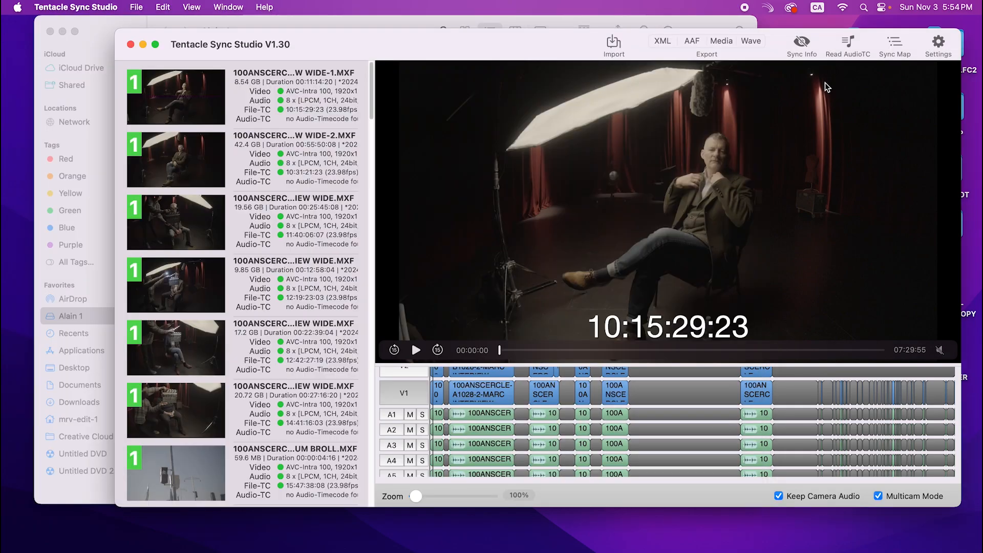
left_click(663, 41)
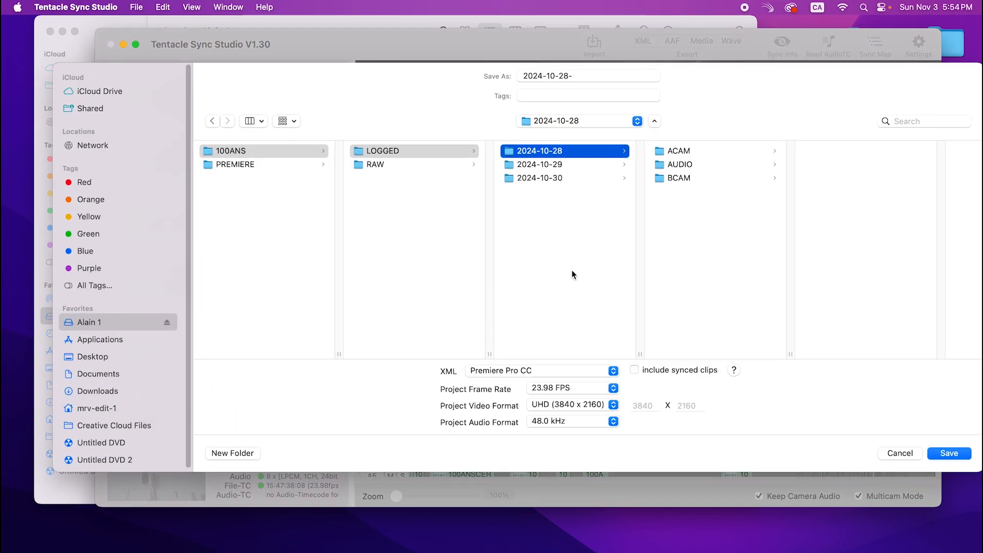
left_click(593, 74)
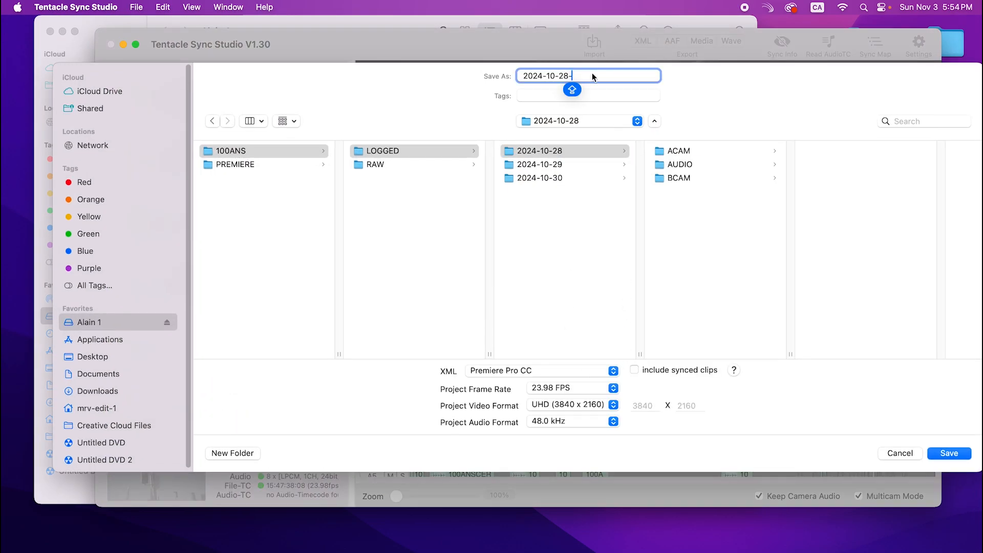
key("Caps_Lock")
left_click(949, 453)
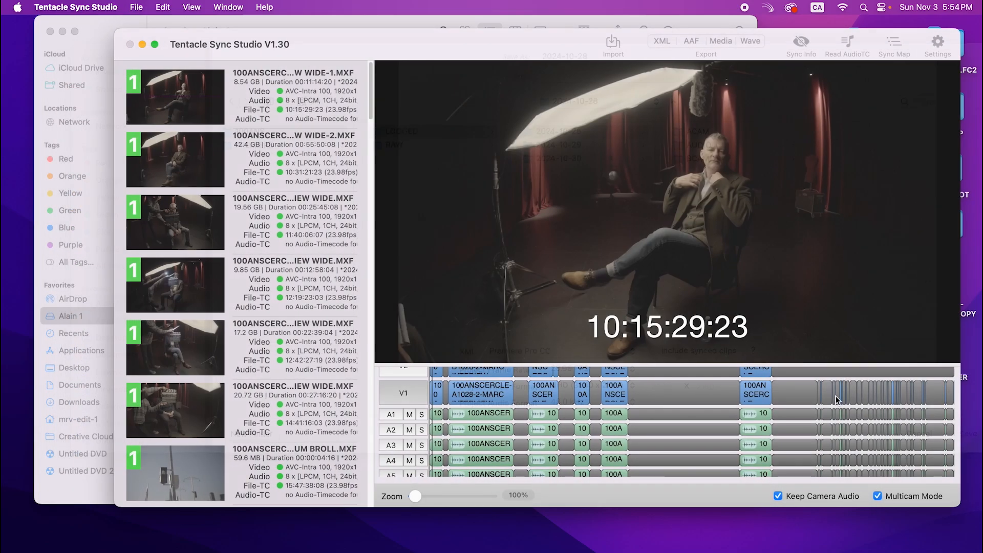
key("Return")
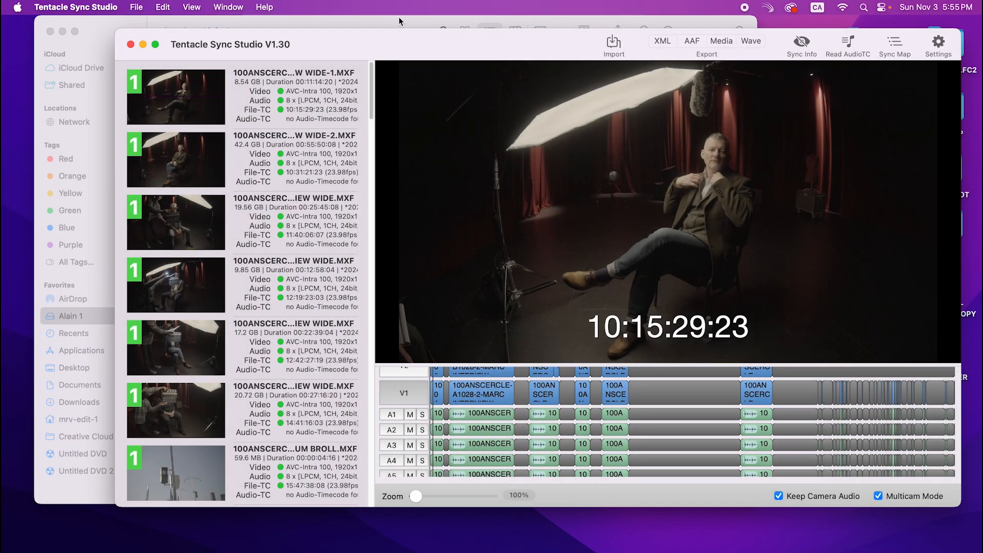
left_click(399, 21)
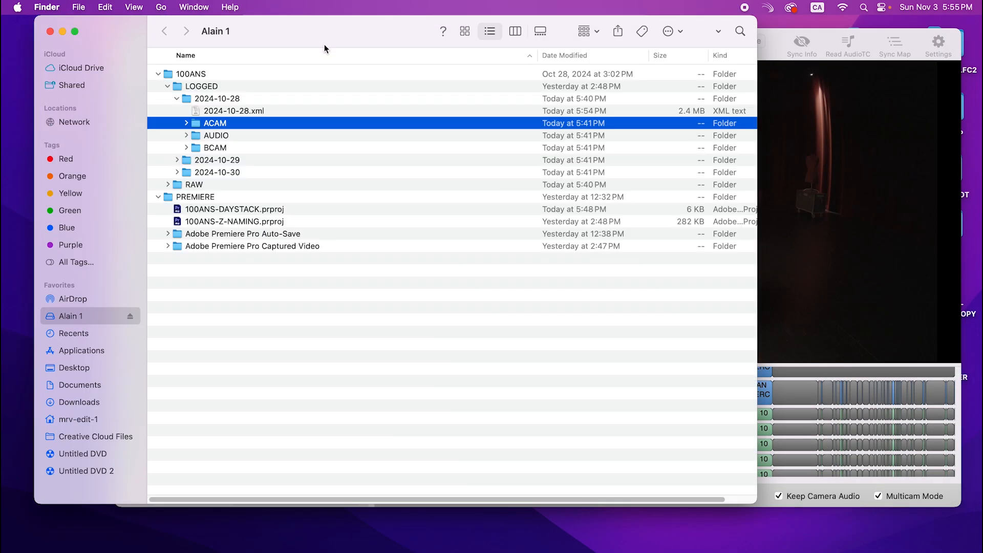
Collapse the 2024-10-28 folder in Finder, switch to Tentacle Sync Studio and remove all of that day's clips.
left_click(177, 101)
key("super+Tab")
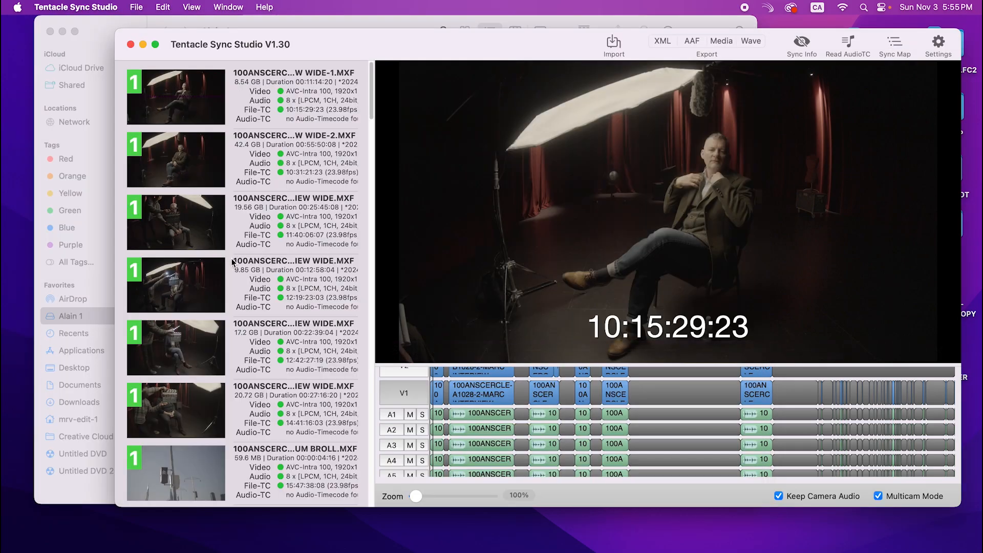
left_click(231, 261)
left_click(314, 224)
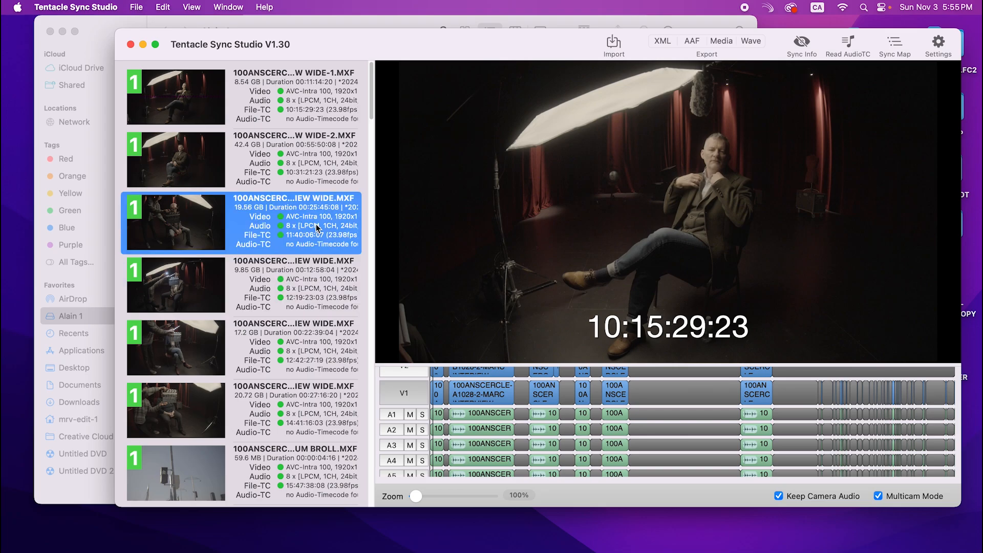
key("super+a")
key("super+c")
key("Delete")
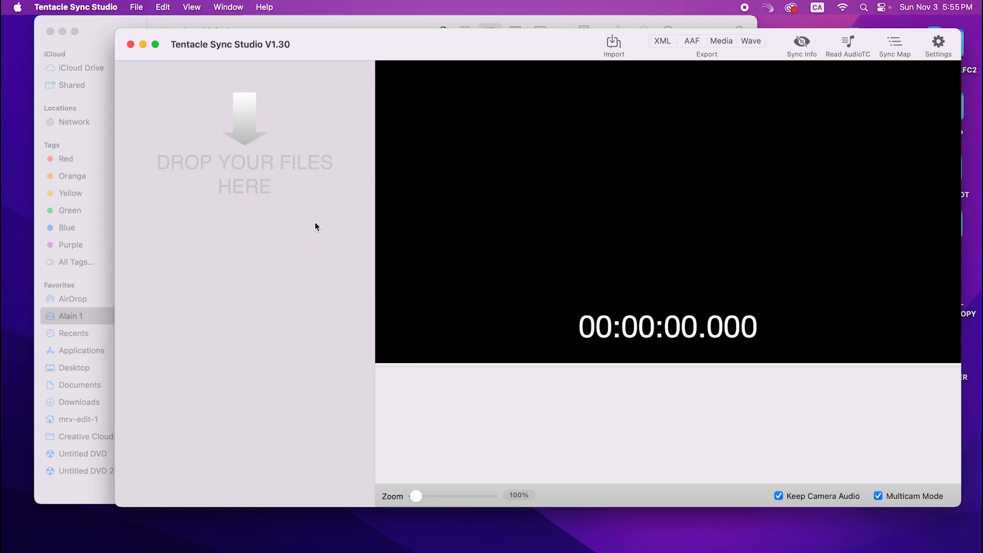
Import the ACAM, AUDIO and BCAM folders of LOGGED's 2024-10-29 folder from Finder into Tentacle Sync Studio.
left_click_drag(346, 36, 351, 115)
left_click(351, 29)
left_click(178, 110)
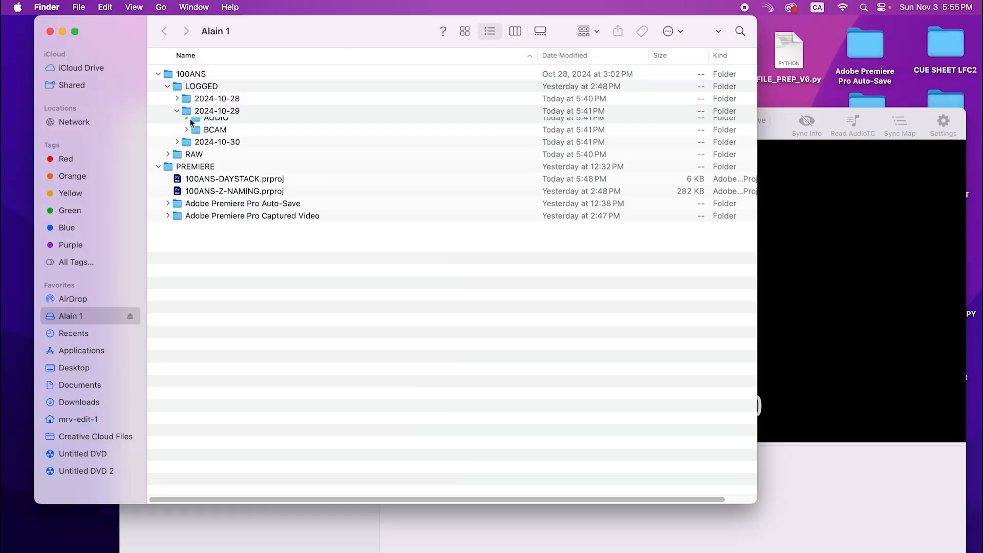
left_click(214, 123)
left_click(225, 146, "shift")
left_click_drag(229, 122, 338, 527)
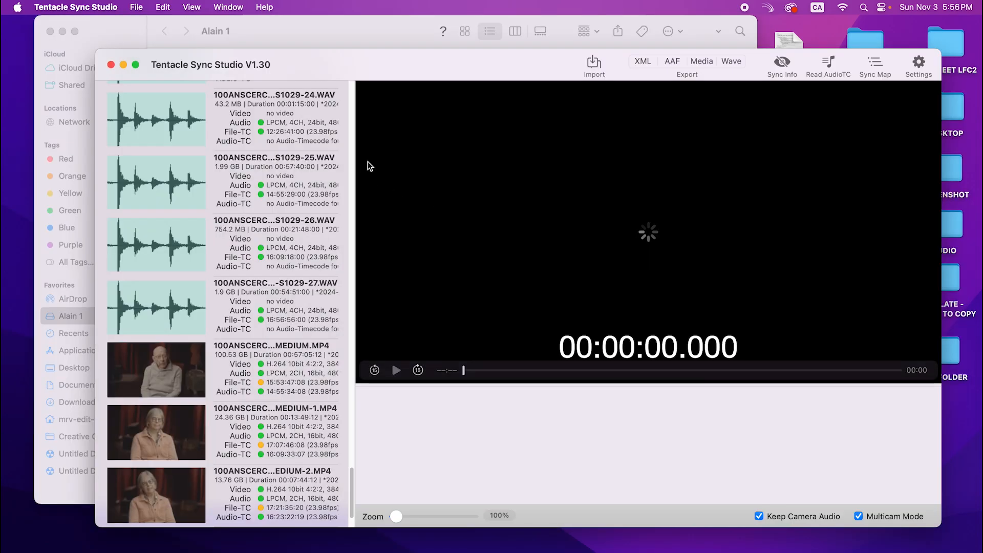
Widen the clip list and look through the imported clips and Finder's 2024-10-29 ACAM folder for slow-motion clips.
left_click(352, 164)
left_click_drag(355, 164, 496, 176)
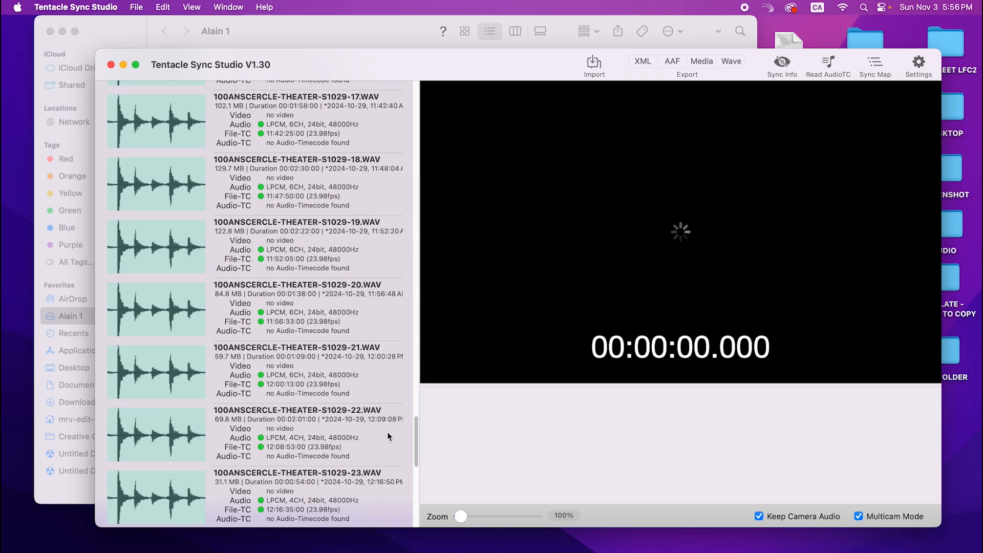
left_click_drag(418, 434, 463, 78)
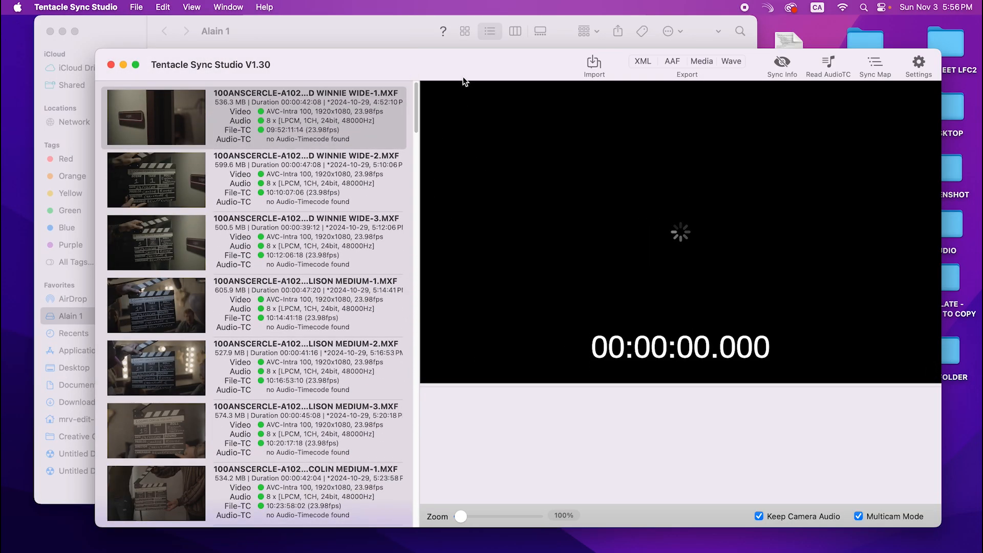
scroll(330, 202, "down", 10)
left_click(369, 24)
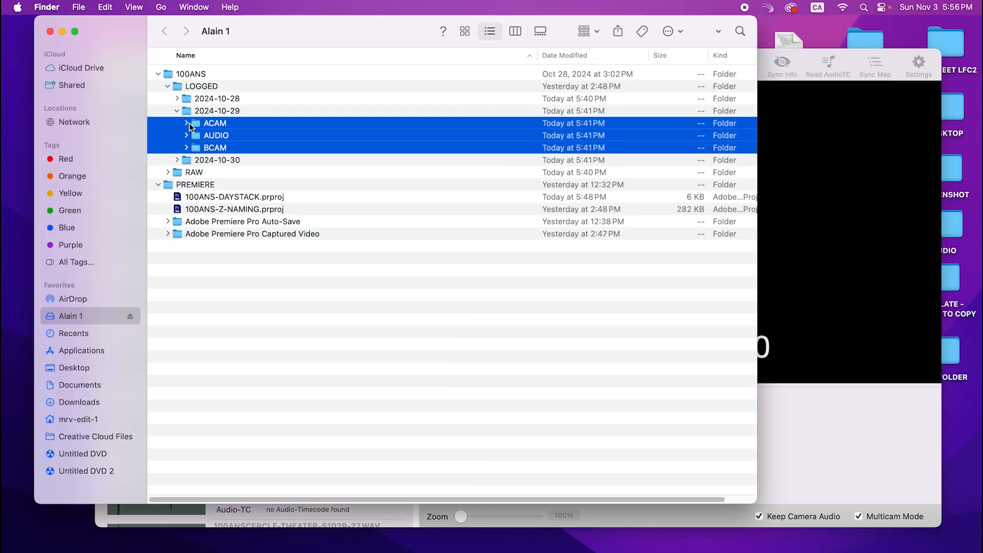
left_click(187, 124)
scroll(415, 234, "down", 5)
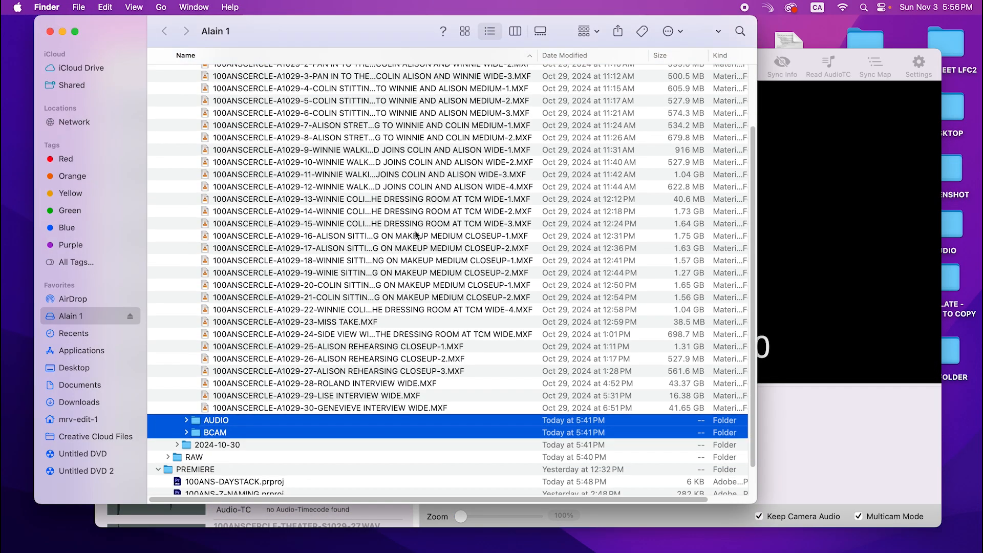
Switch back to Tentacle Sync Studio and examine the video and audio tracks of the synced 2024-10-29 timeline.
key("super+Tab")
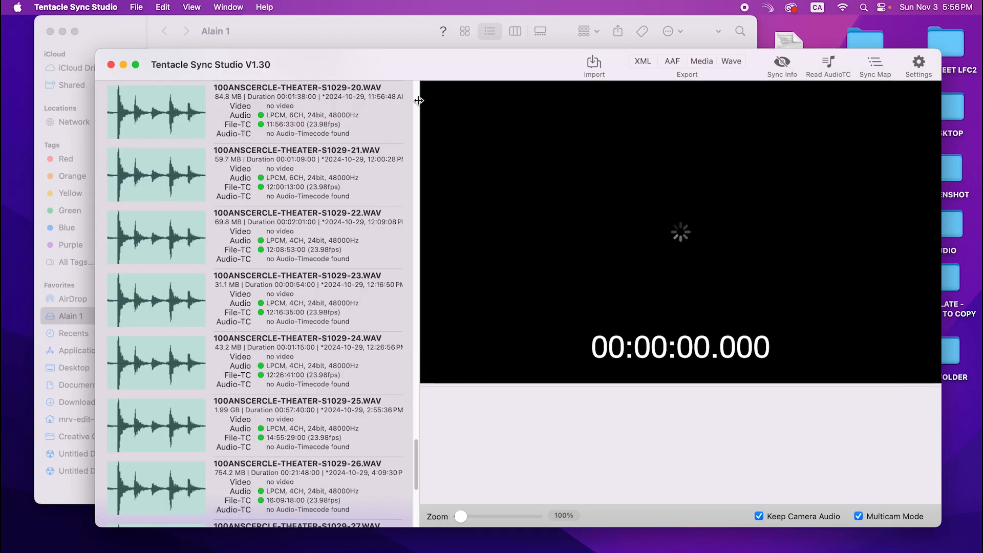
left_click(875, 73)
scroll(700, 430, "up", 5)
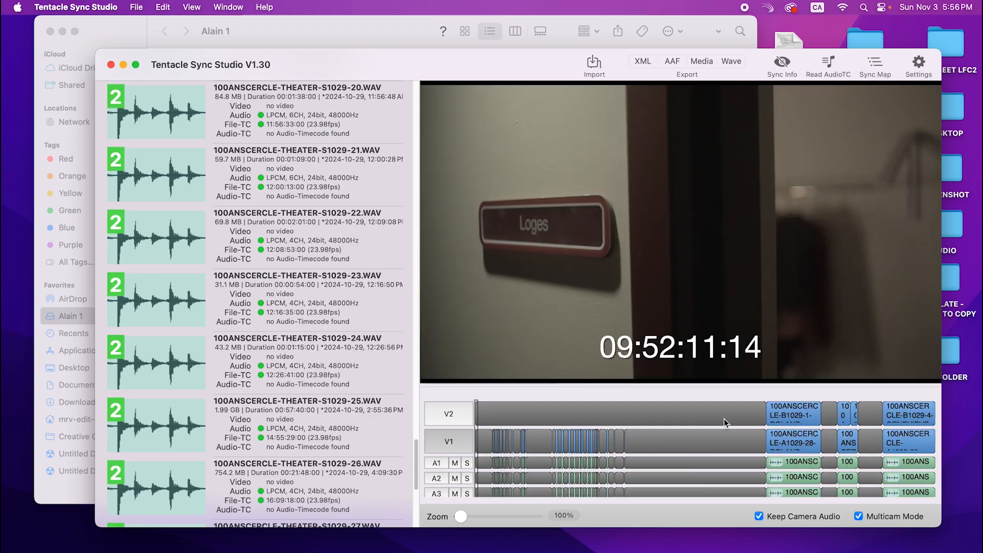
scroll(881, 409, "down", 8)
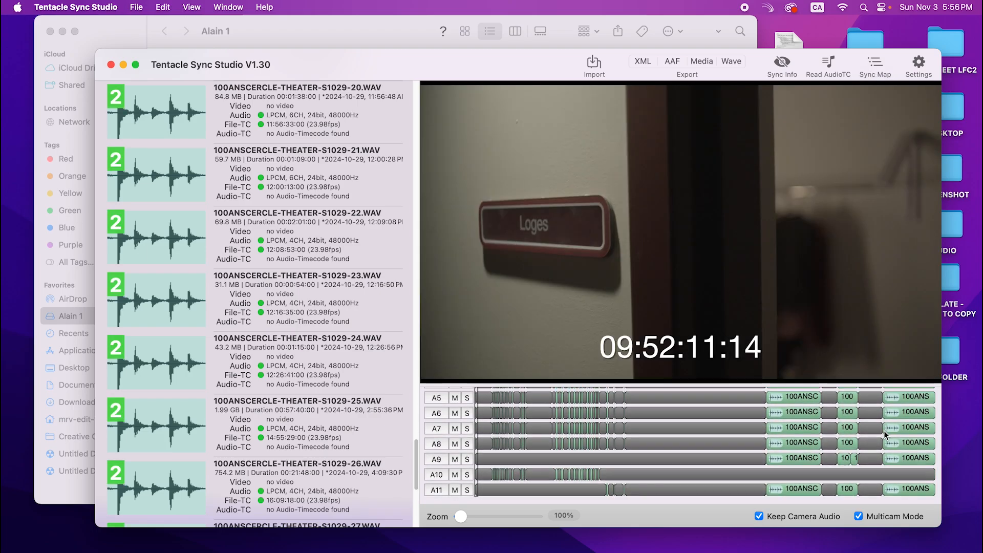
Export the timeline as Premiere Pro XML named 2024-10-29 into LOGGED's 2024-10-29 folder, with the project video format set to 1080p.
left_click(643, 62)
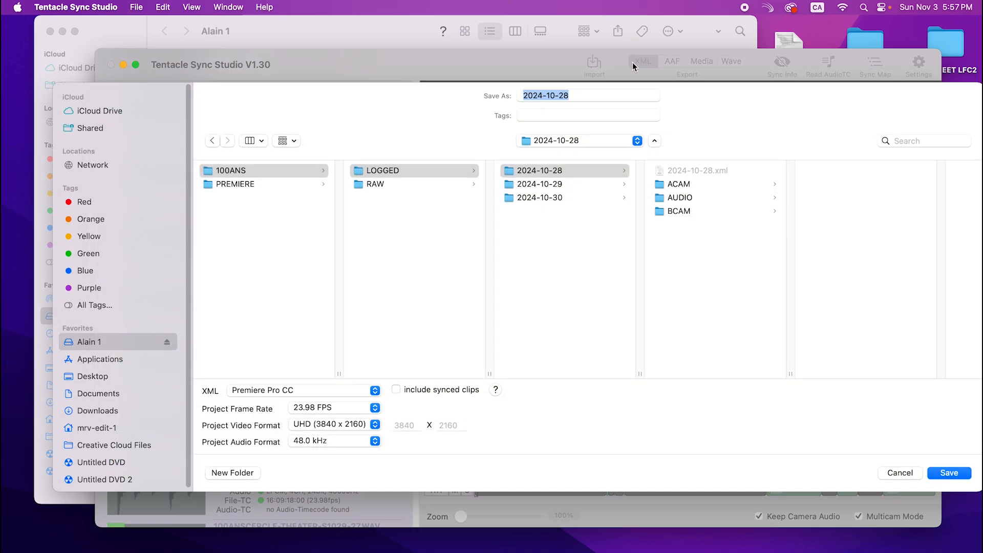
left_click(586, 96)
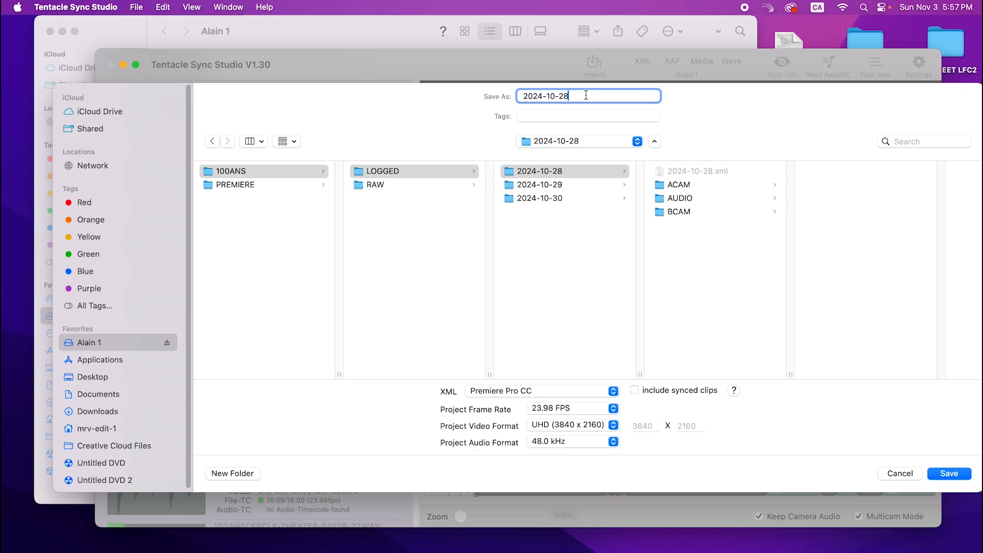
left_click(562, 194)
left_click(553, 188)
left_click(559, 425)
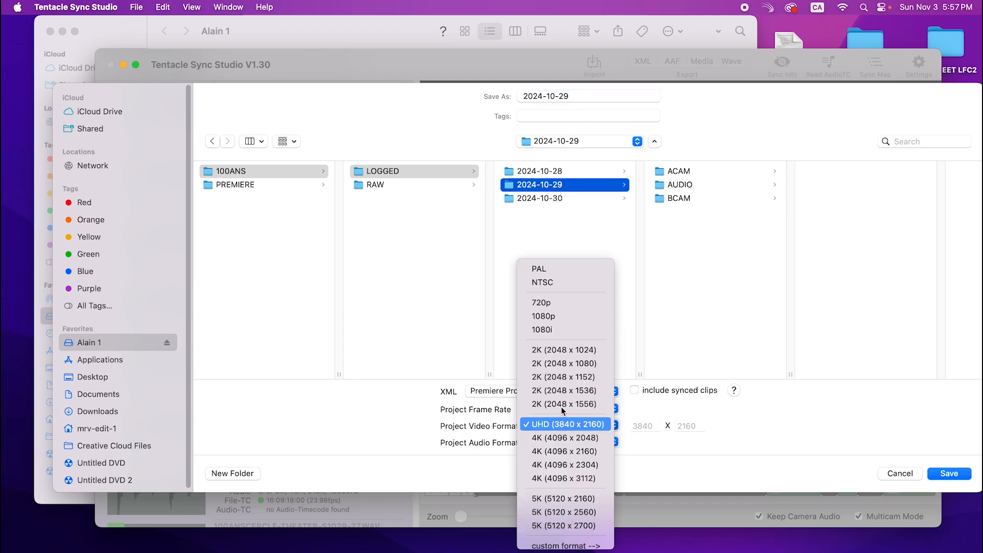
left_click(564, 312)
left_click(967, 472)
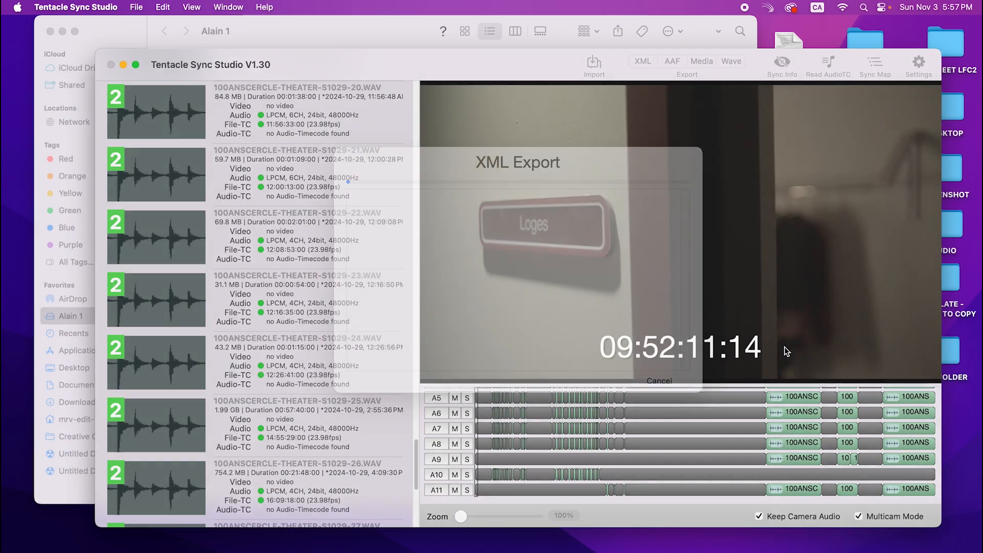
left_click(660, 398)
In Finder, collapse the ACAM and 2024-10-29 folders and expand LOGGED's 2024-10-30 folder.
left_click(255, 35)
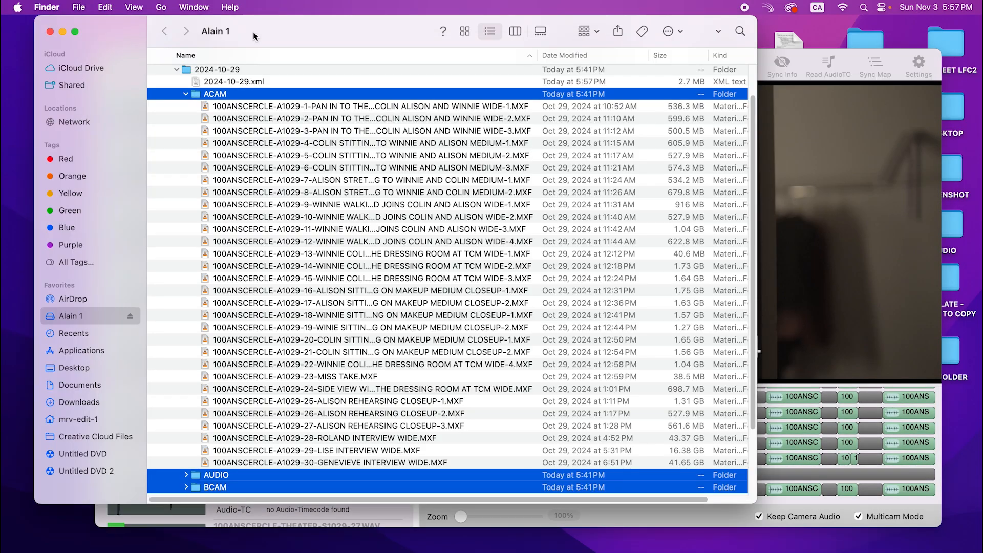
left_click(186, 94)
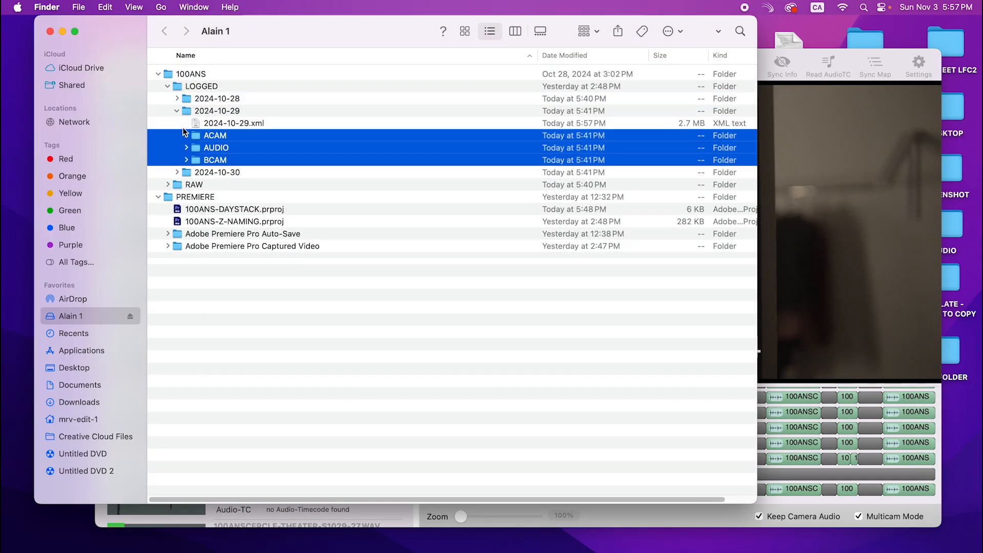
left_click(176, 111)
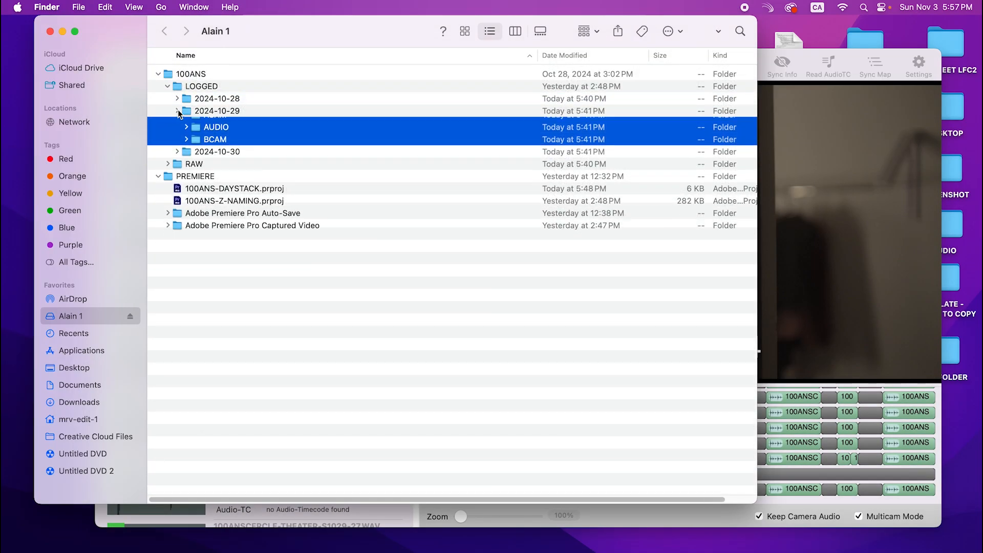
left_click(177, 123)
Switch to Tentacle Sync Studio and remove all the 2024-10-29 clips.
left_click(778, 201)
left_click(281, 214)
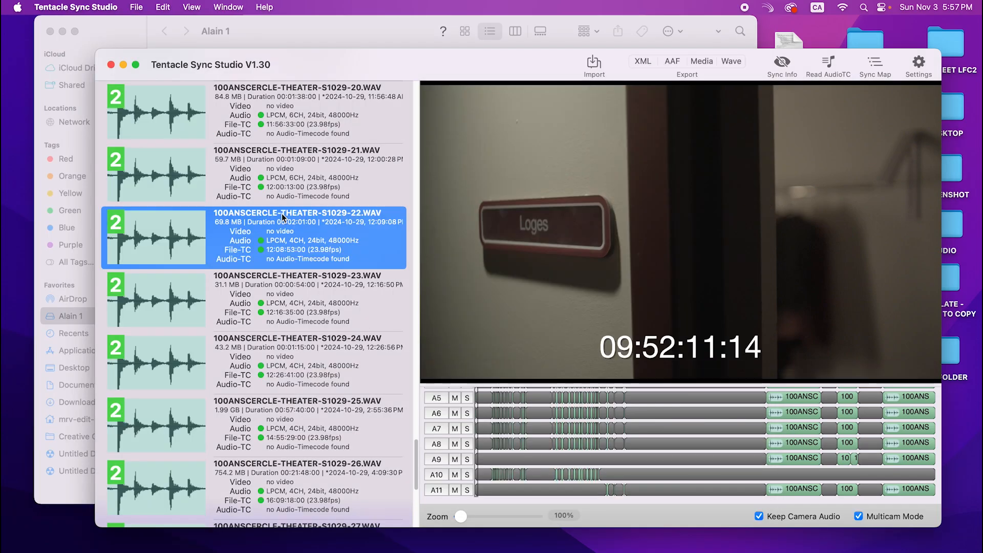
key("super+a")
key("Delete")
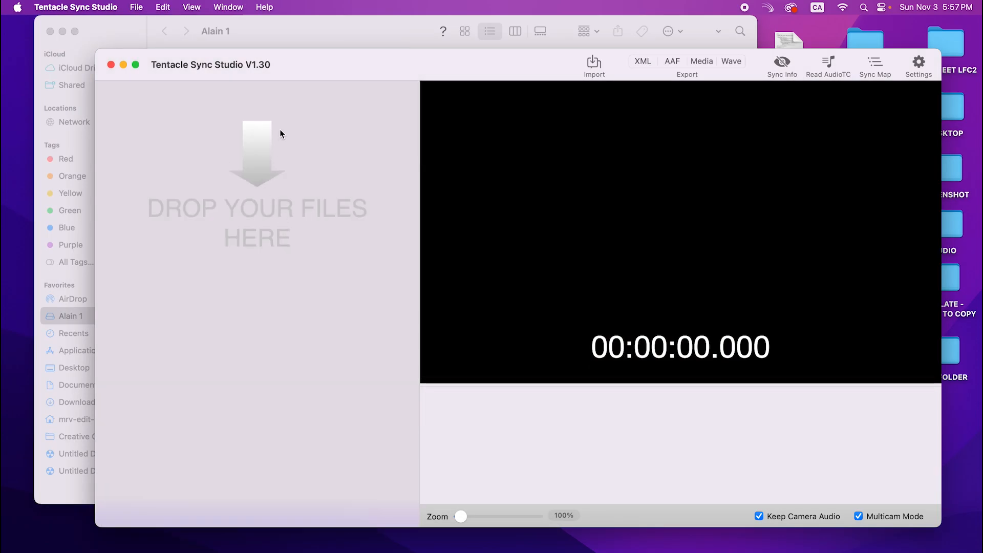
Import the ACAM and AUDIO folders of LOGGED's 2024-10-30 folder from Finder and look through the clip list.
left_click(318, 41)
left_click(215, 135)
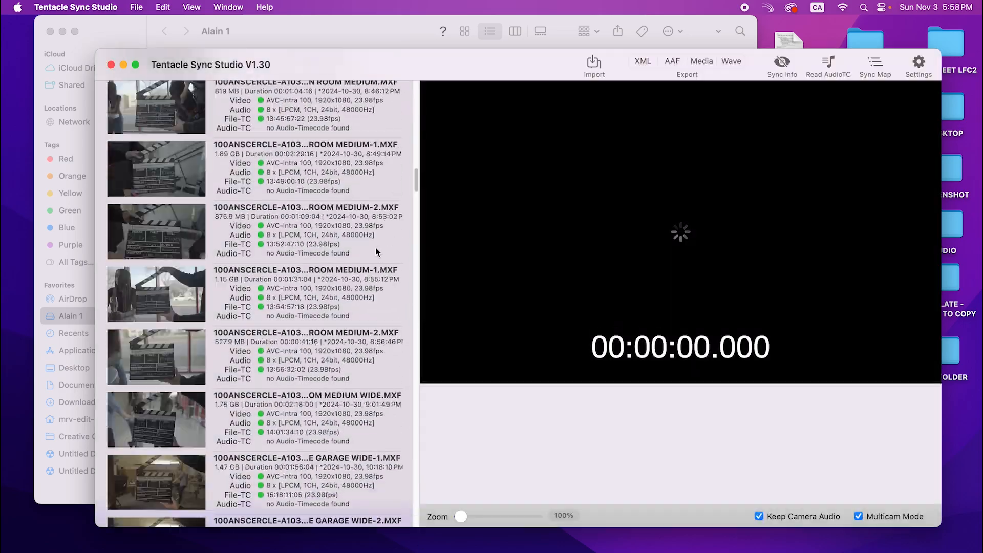
scroll(375, 248, "down", 20)
scroll(337, 230, "down", 5)
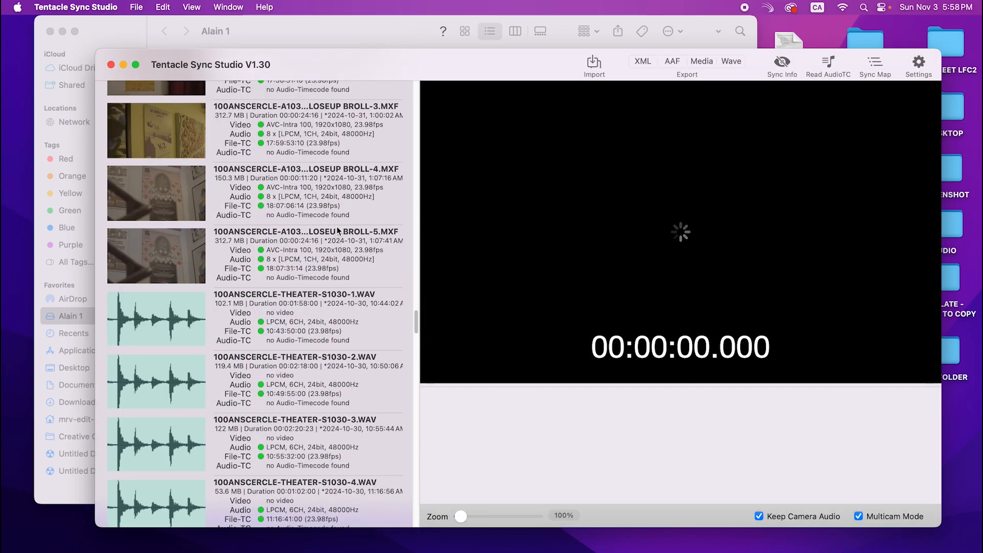
In Finder, look through the 2024-10-30 ACAM clips and search the Alain 1 drive for SLOMO.
left_click(358, 40)
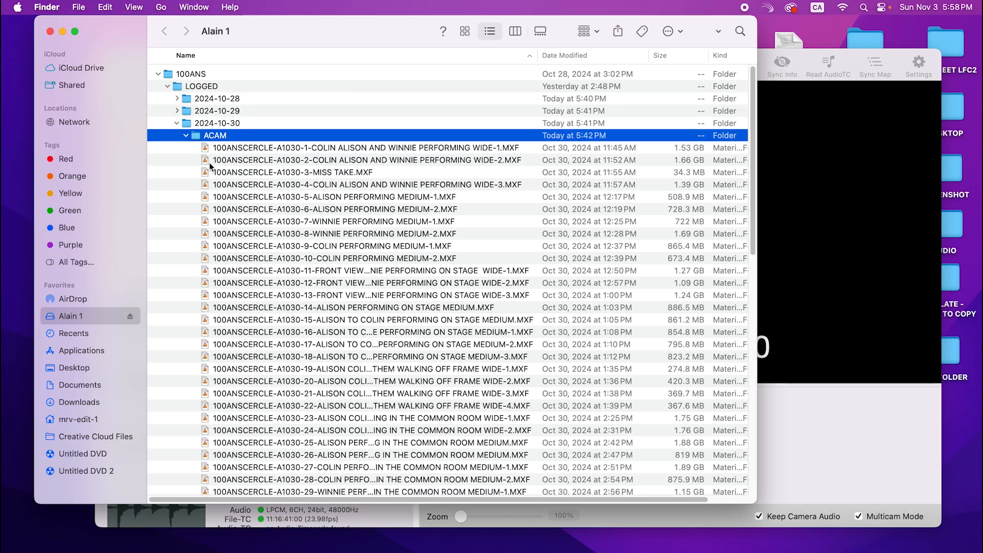
scroll(351, 245, "down", 20)
scroll(352, 249, "down", 5)
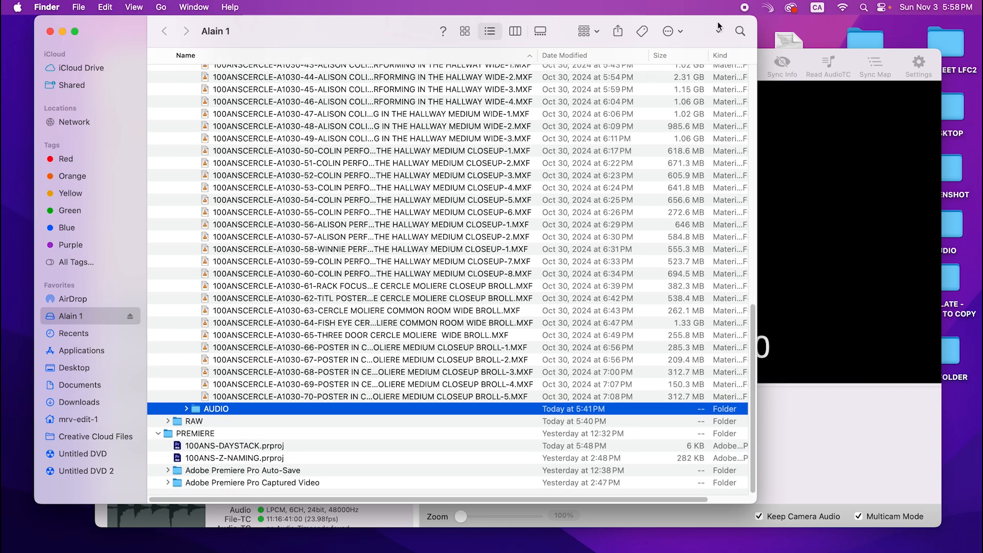
left_click(740, 32)
type("SLOMO")
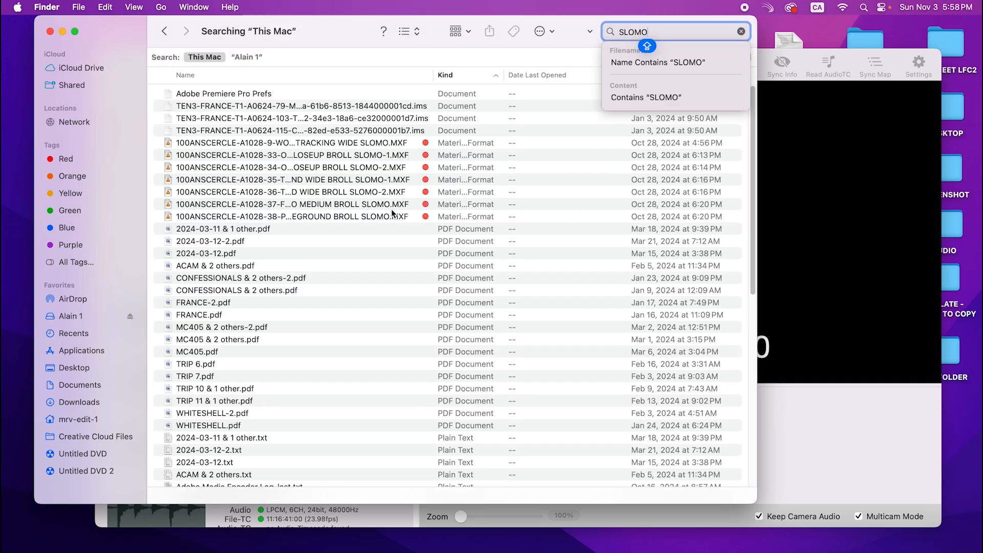
scroll(379, 193, "down", 10)
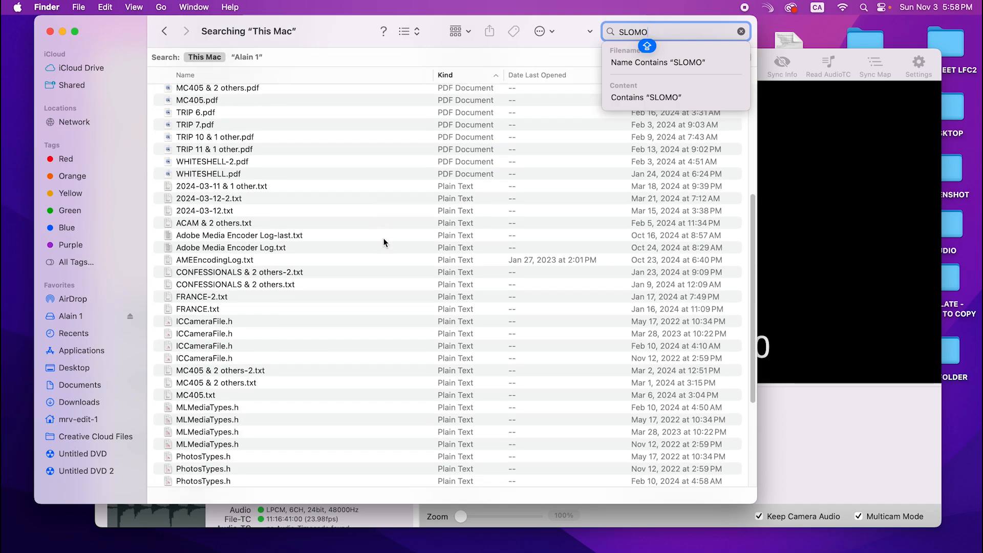
scroll(383, 246, "up", 10)
left_click(246, 57)
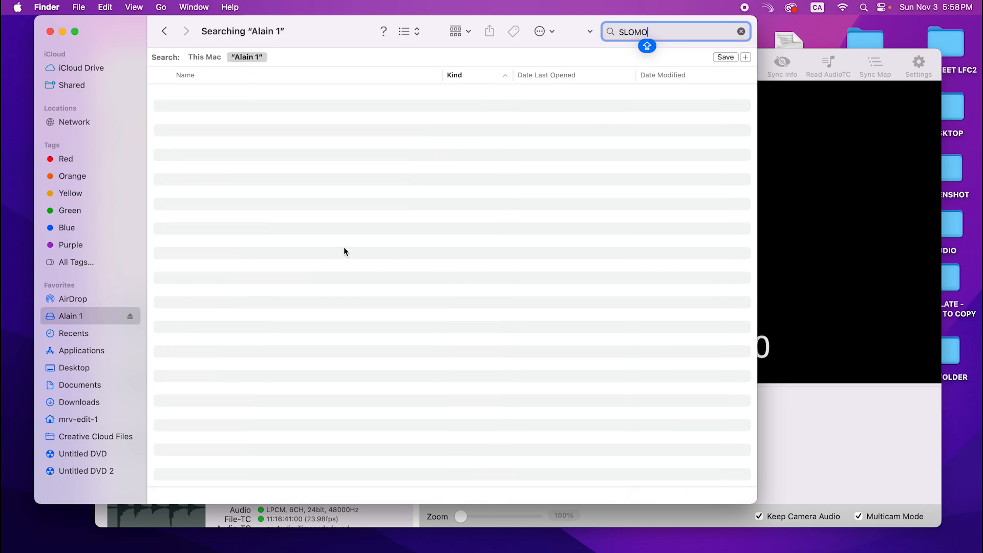
Clear the SLOMO search and collapse the ACAM folder inside 2024-10-30.
left_click(741, 32)
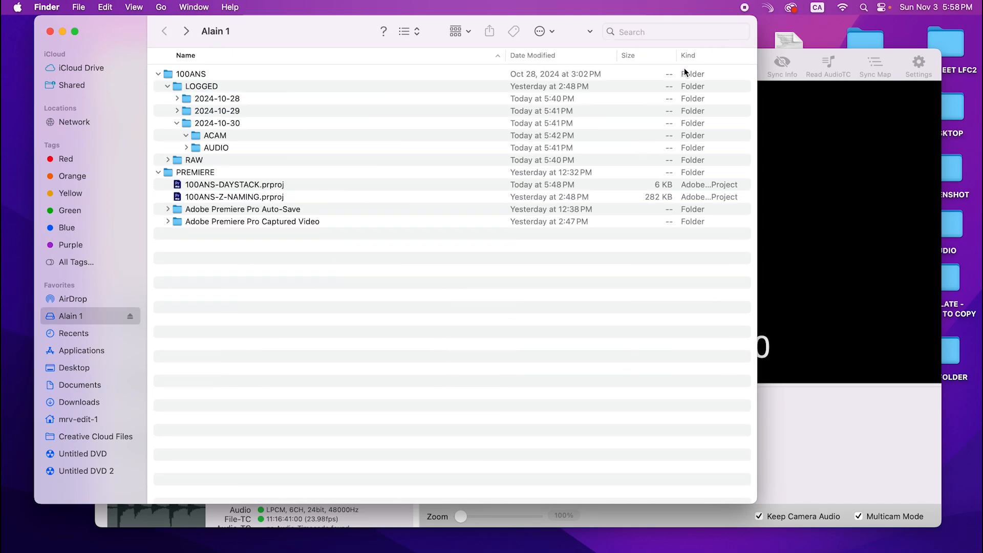
scroll(305, 221, "up", 15)
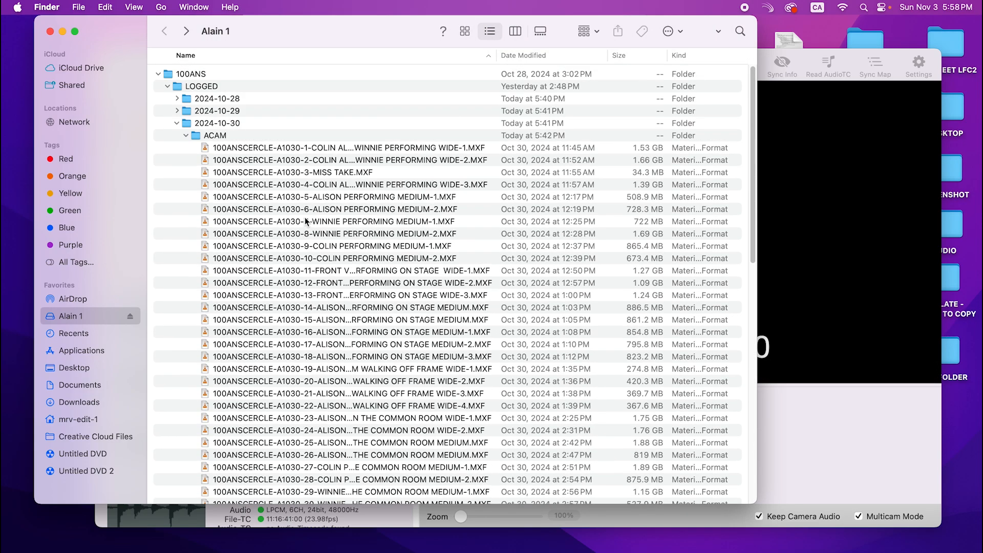
left_click(182, 135)
left_click(185, 135)
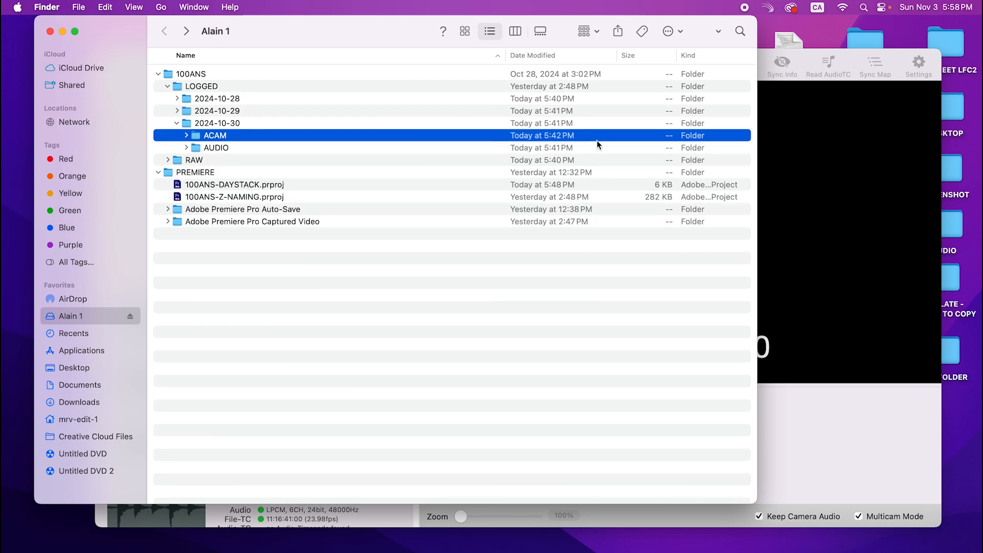
In Tentacle Sync Studio, export the timeline as Premiere Pro XML named 2024-10-30 into LOGGED's 2024-10-30 folder, keeping the 1080p video format.
left_click(829, 117)
left_click(643, 61)
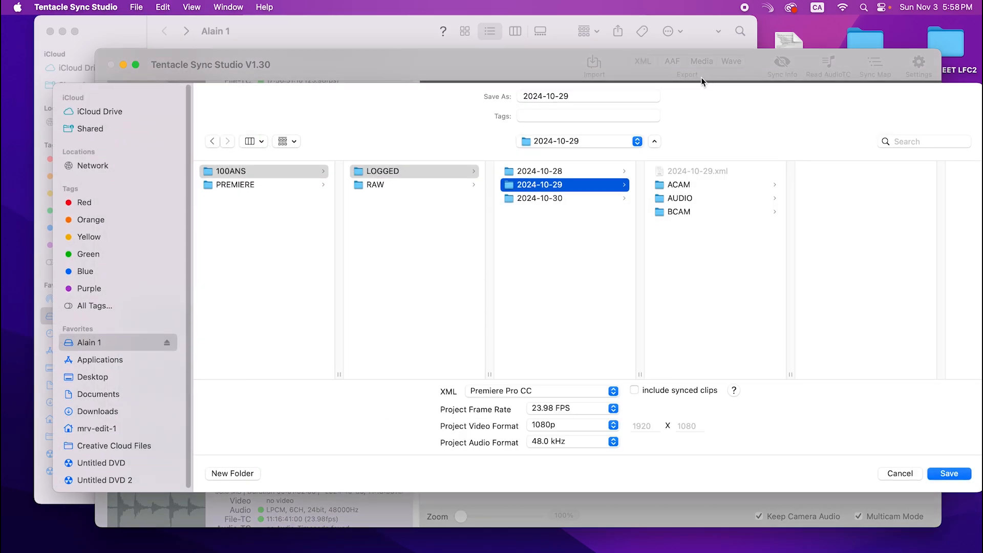
left_click(544, 198)
left_click(589, 93)
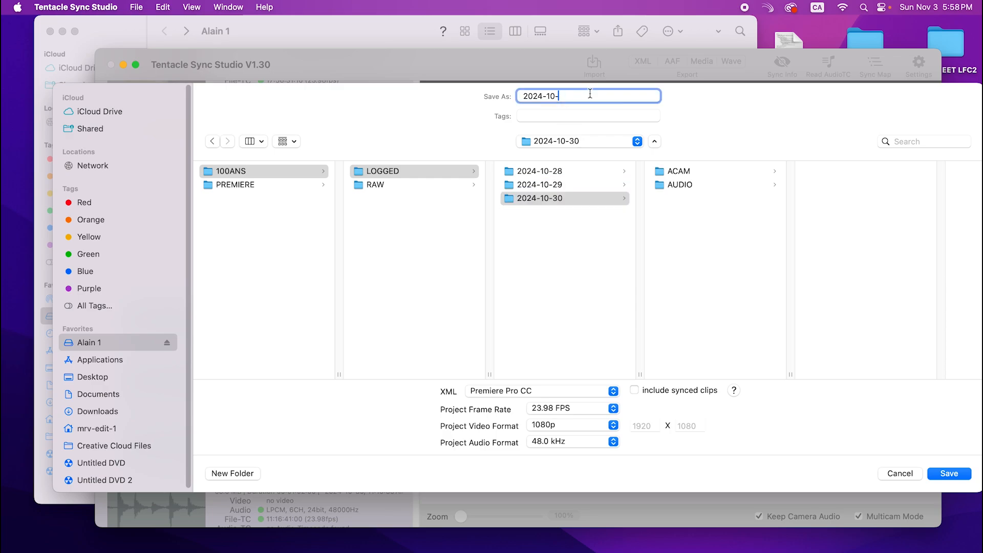
left_click(585, 426)
left_click(585, 426)
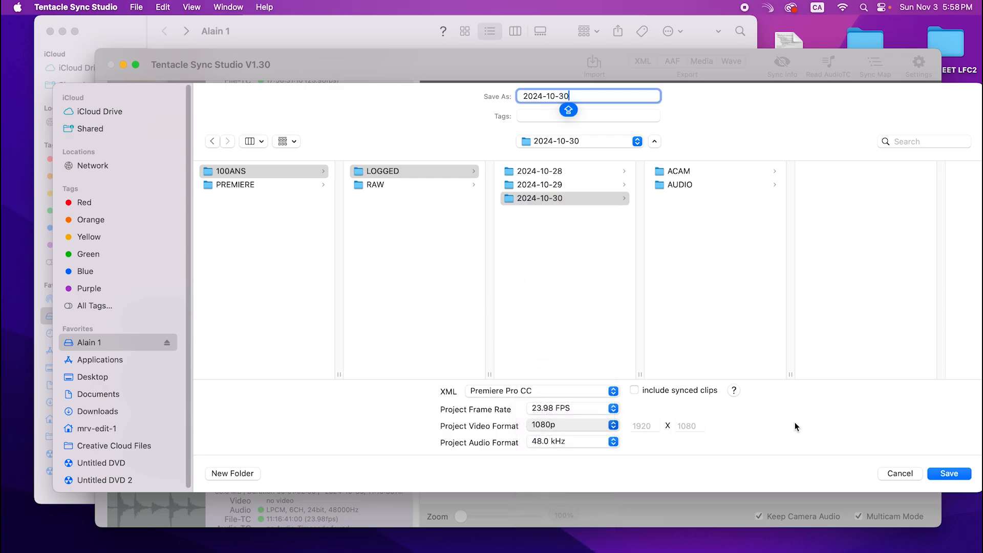
left_click(948, 474)
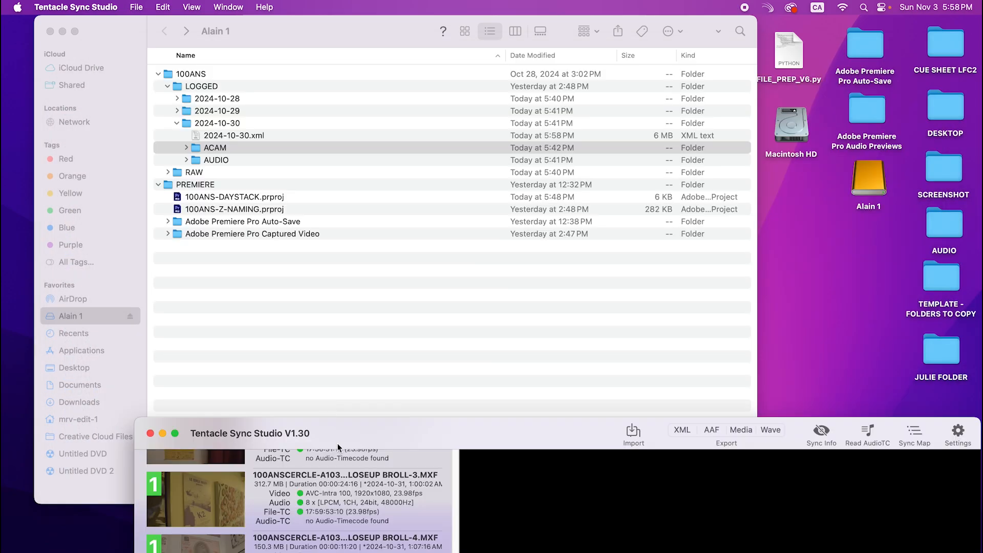
Remove all imported clips from Tentacle Sync Studio and close its window.
left_click_drag(337, 444, 300, 148)
left_click(302, 268)
key("super+a")
key("BackSpace")
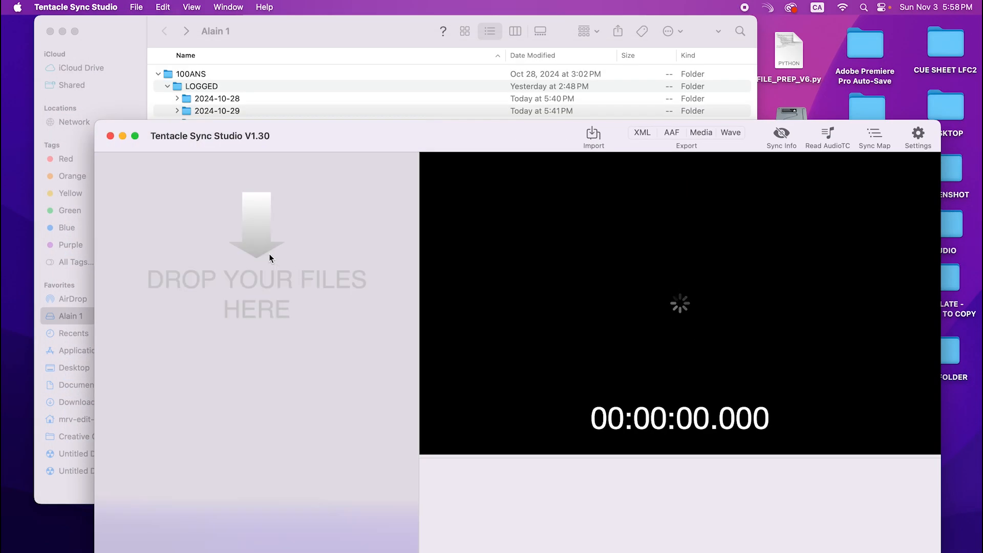
left_click(110, 137)
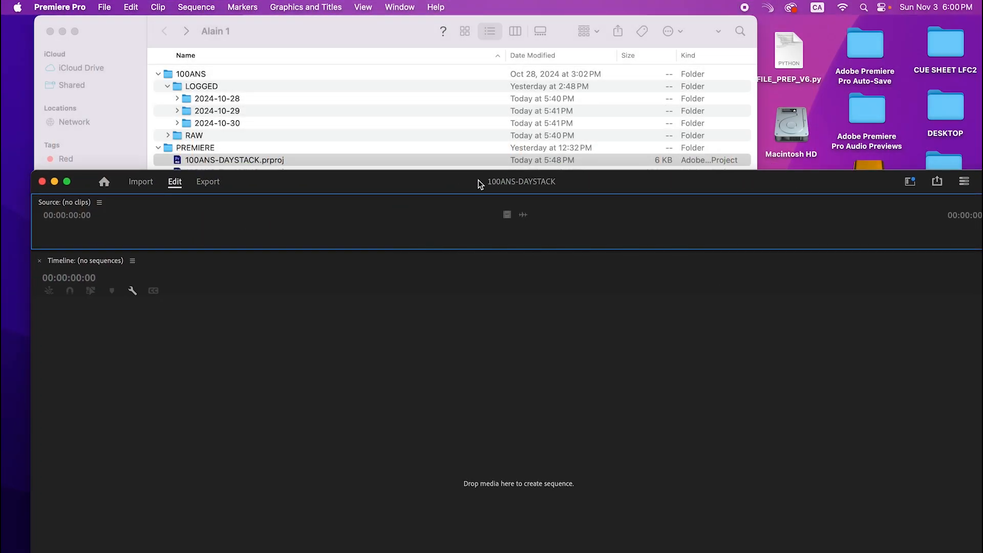
In Premiere Pro's 100ANS-DAYSTACK project, close the Source Monitor and open the Project panel as an enlarged floating window.
left_click_drag(625, 189, 602, 255)
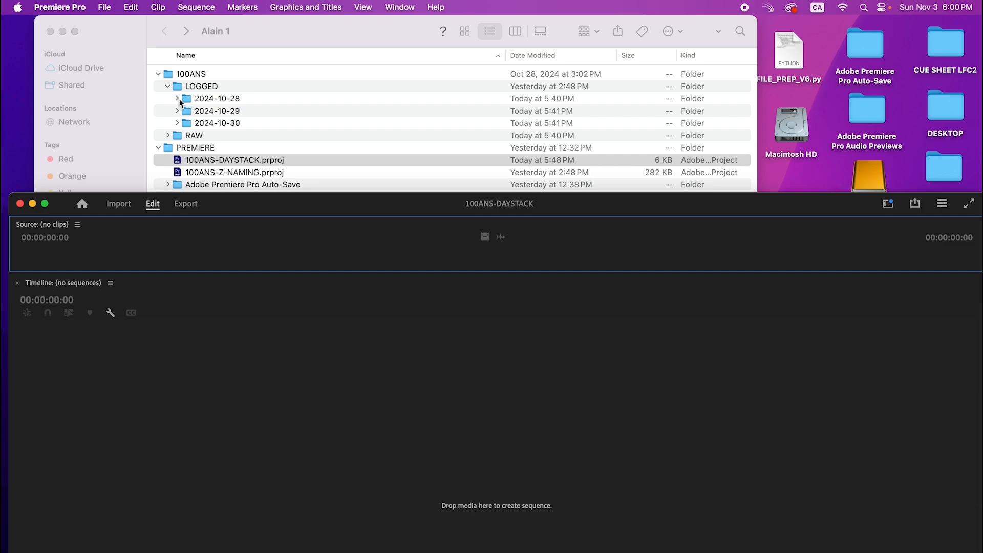
mouse_move(499, 546)
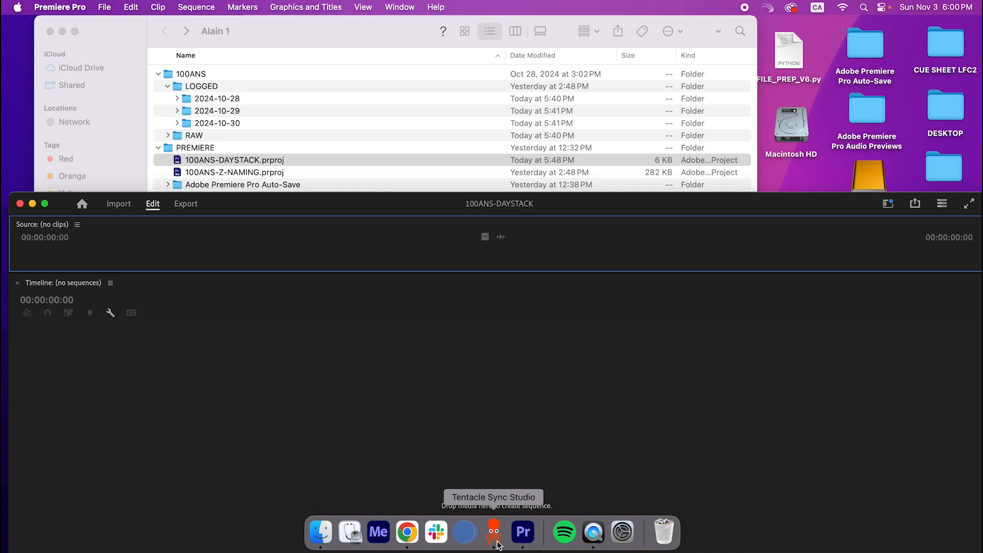
key("super+w")
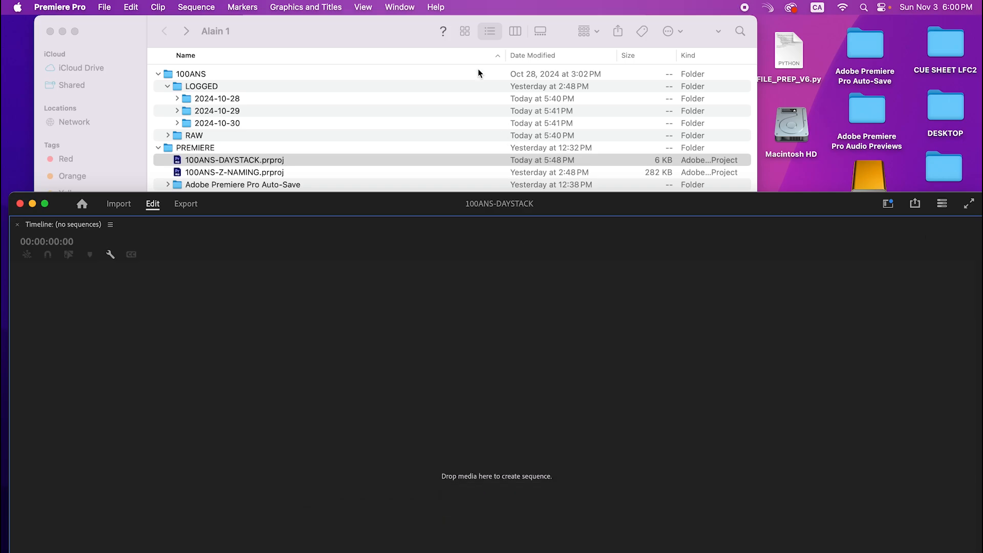
left_click(399, 7)
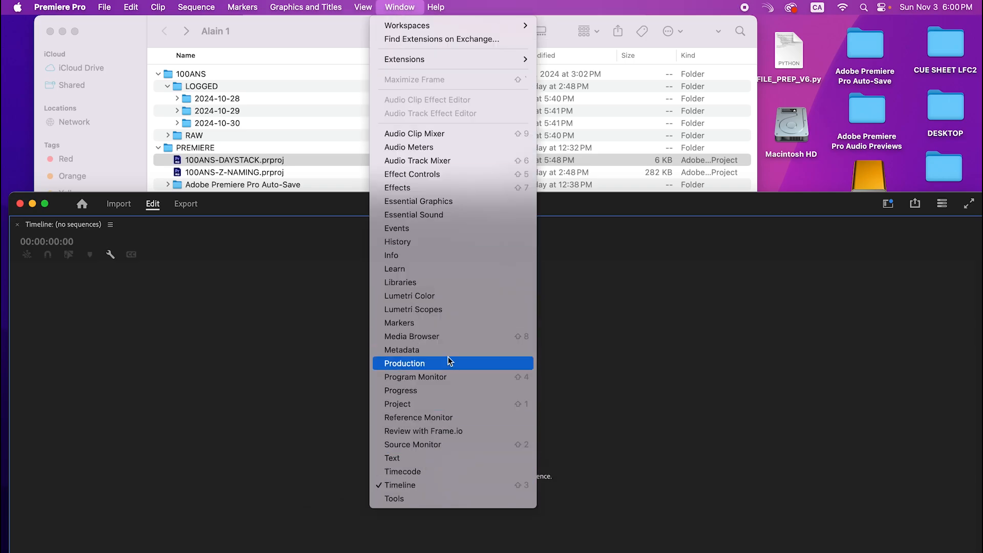
left_click(450, 401)
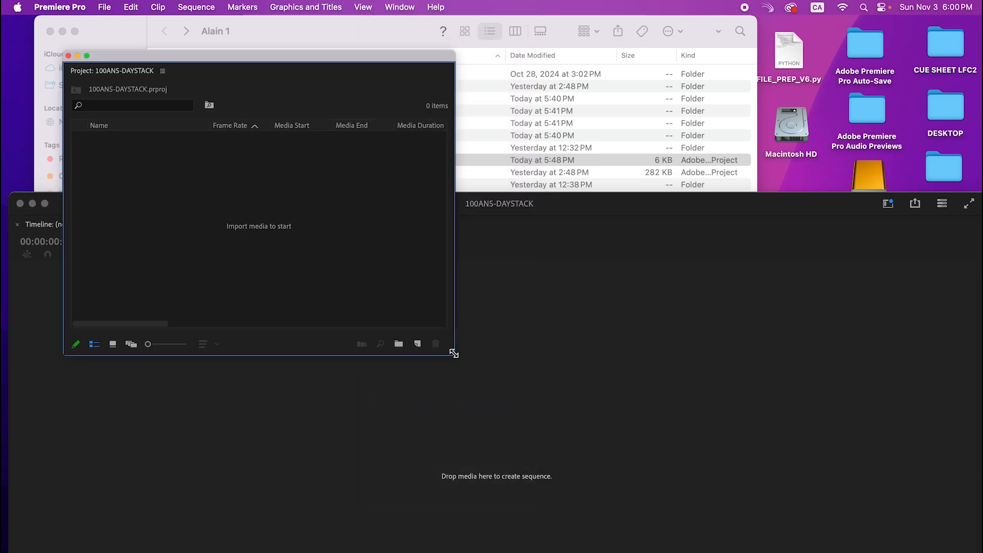
left_click_drag(453, 353, 716, 517)
mouse_move(86, 55)
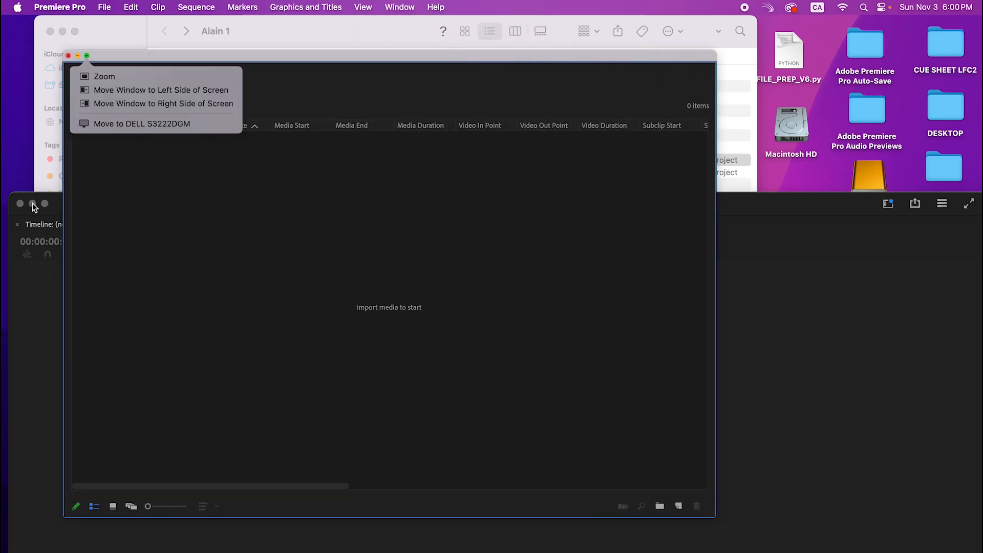
left_click(143, 123)
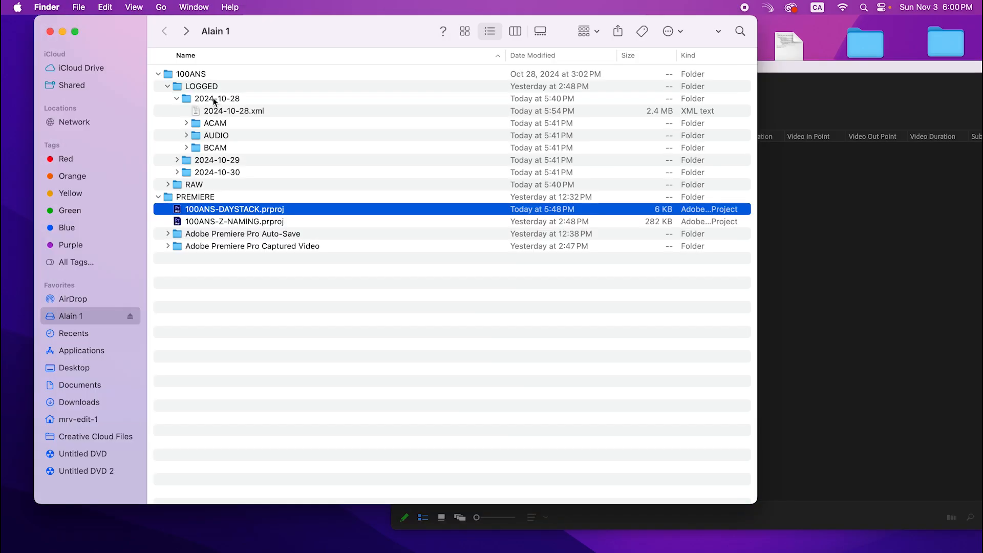
Import the ACAM, AUDIO and BCAM folders of LOGGED's 2024-10-28 folder from Finder into the 100ANS-DAYSTACK project.
left_click(214, 125)
left_click(219, 149, "shift")
left_click_drag(219, 149, 879, 285)
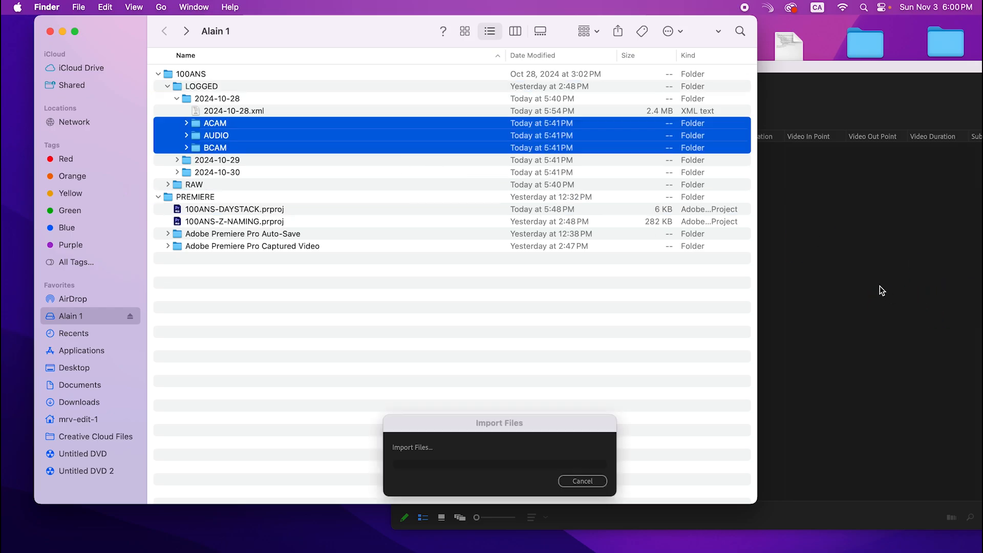
left_click(839, 253)
left_click_drag(667, 79, 208, 106)
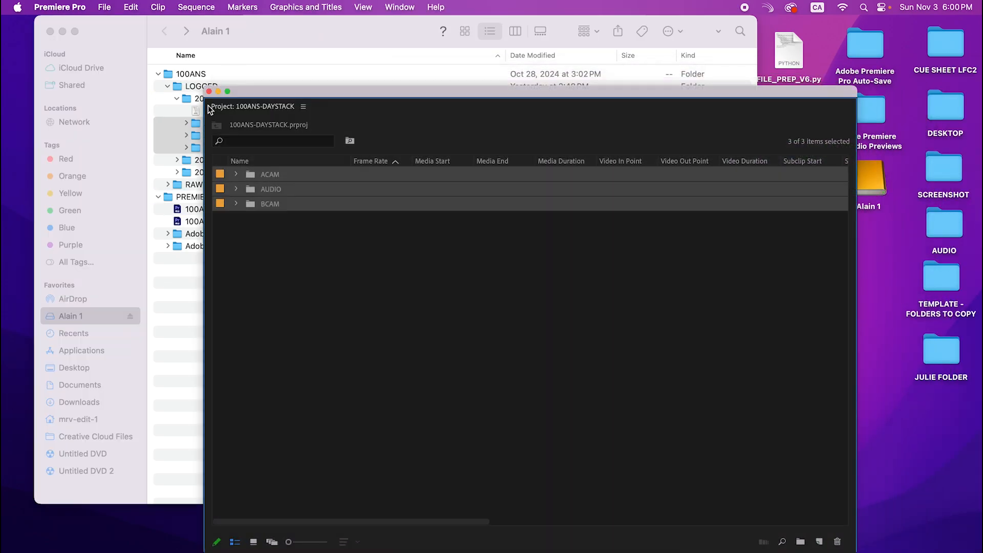
Create a new bin named 2024-10-28 at the top level of the project.
left_click(361, 345)
right_click(361, 346)
left_click(442, 327)
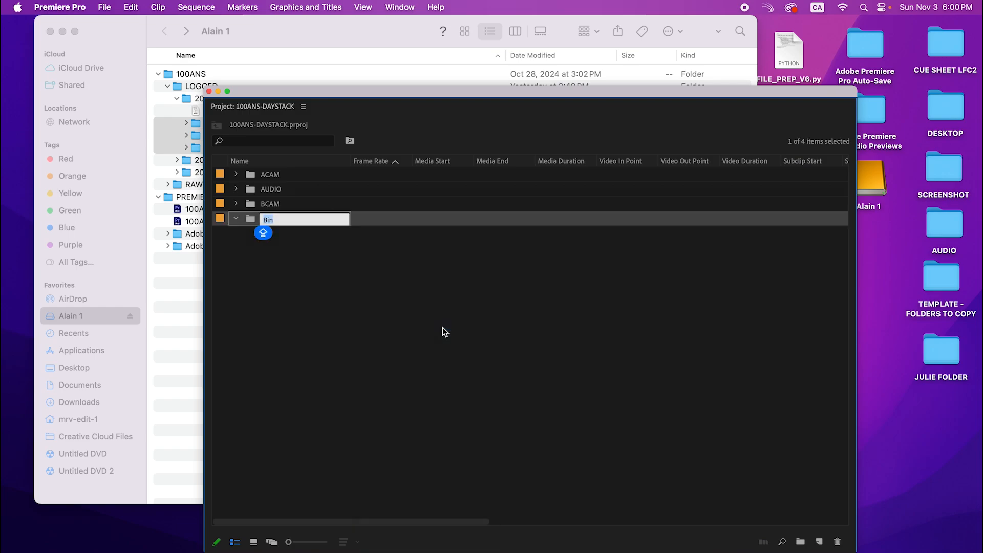
type("2024-")
key("Caps_Lock")
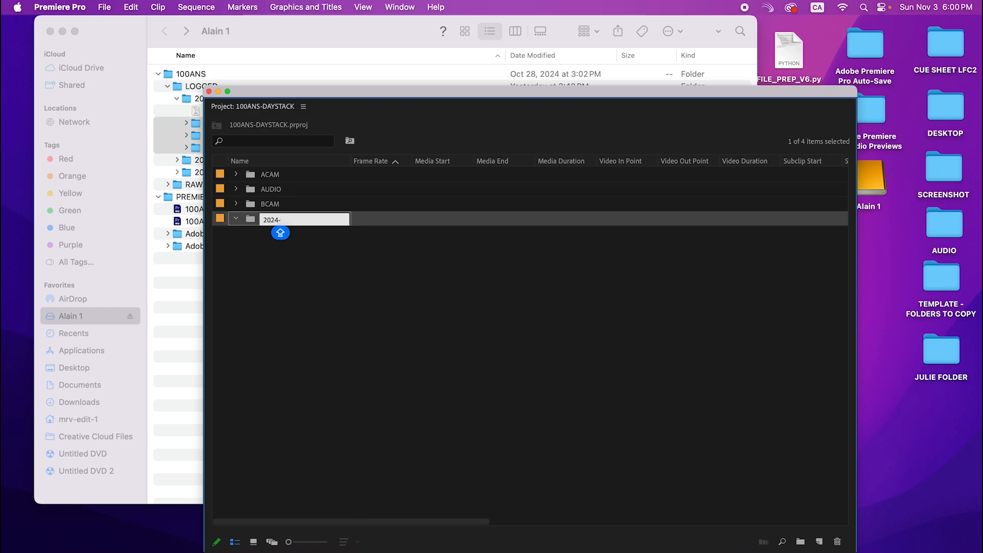
type("-10-28")
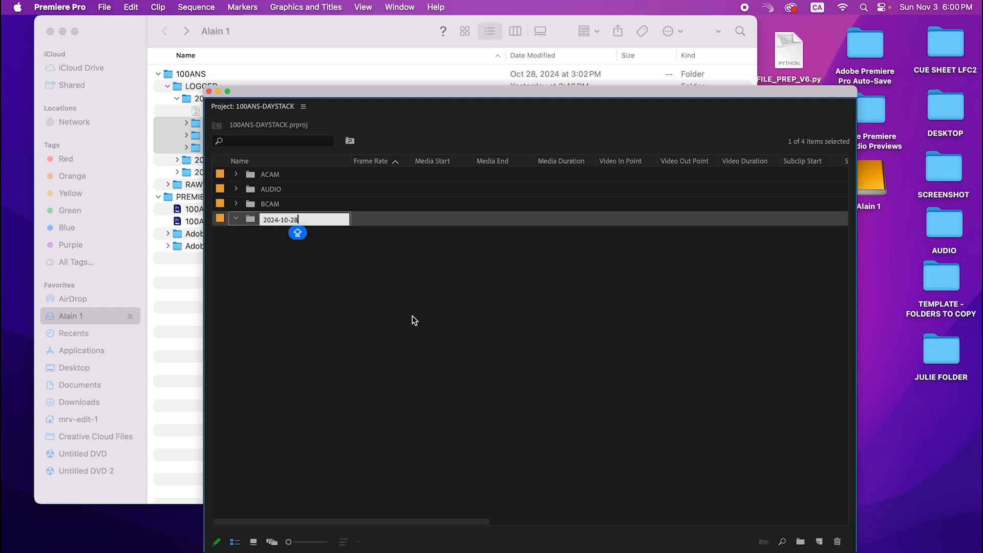
key("Return")
Move the ACAM, AUDIO and BCAM bins into the 2024-10-28 bin.
left_click(302, 175)
key("shift+Down")
key("shift+Down")
left_click_drag(282, 174, 274, 219)
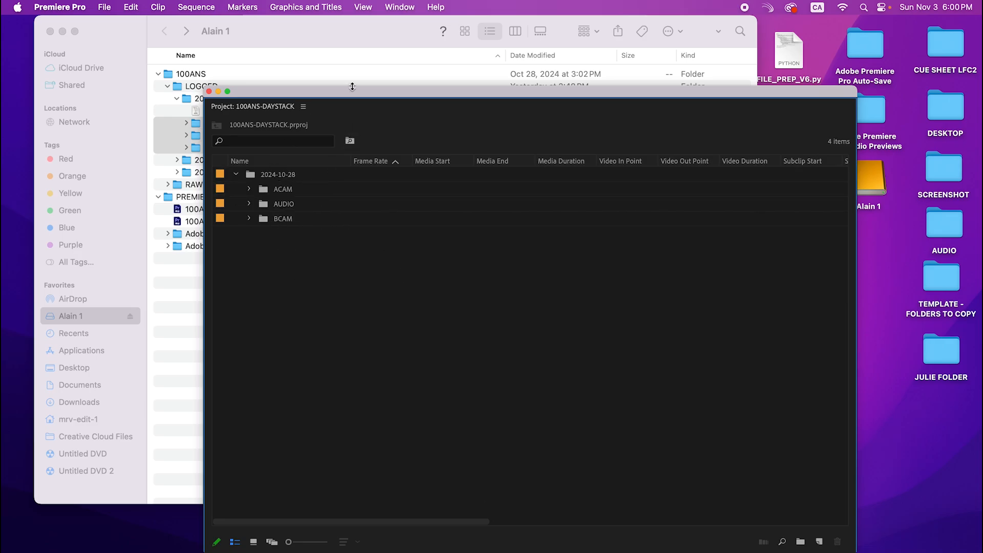
left_click_drag(353, 90, 291, 79)
Expand the BCAM, AUDIO and ACAM bins and widen the Name column to show the full clip names.
left_click(189, 208)
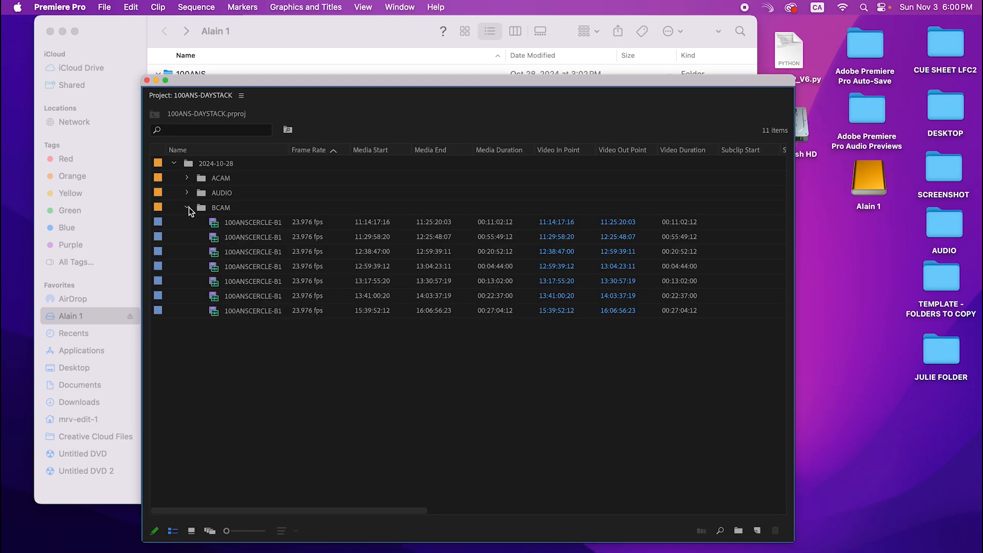
left_click(188, 192)
left_click(187, 178)
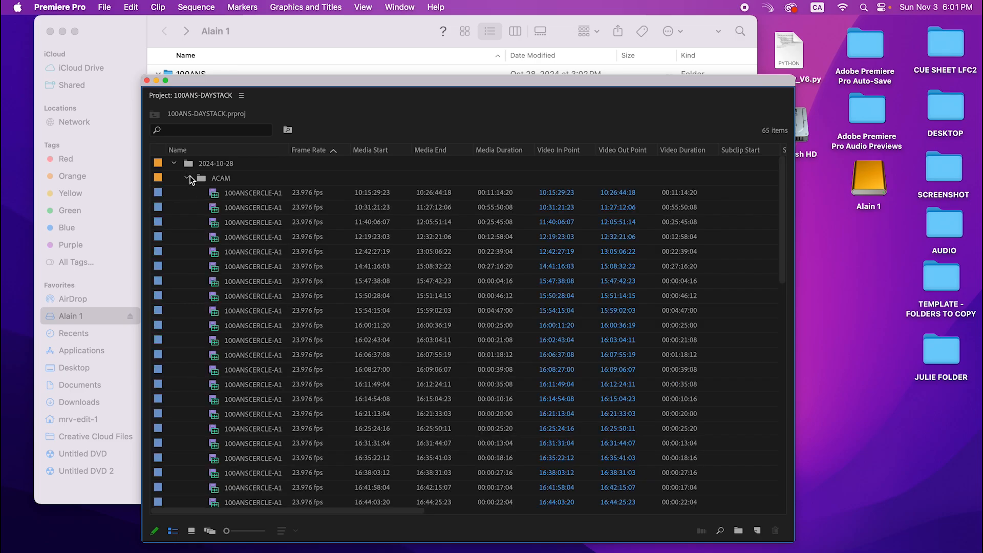
left_click_drag(349, 150, 645, 159)
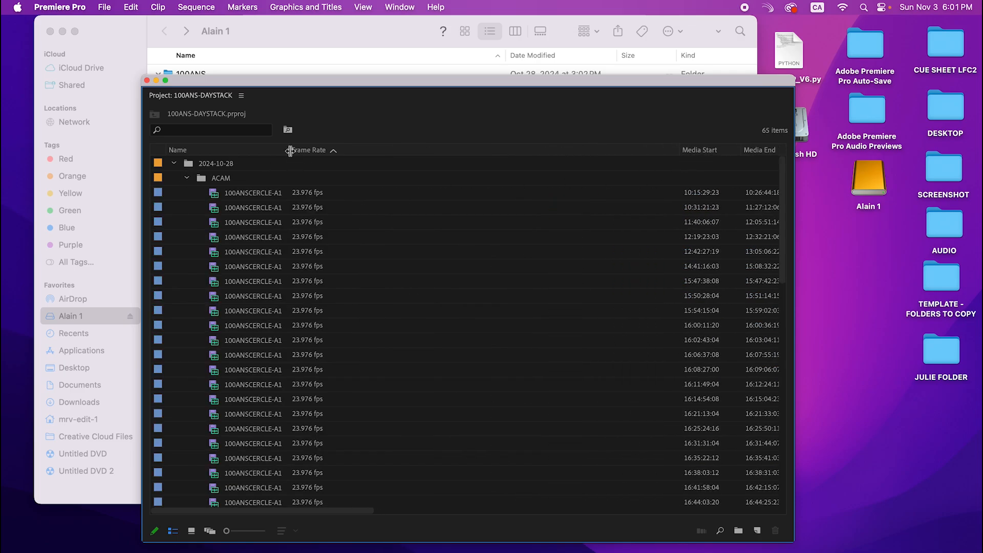
left_click_drag(287, 150, 729, 199)
left_click_drag(614, 81, 571, 75)
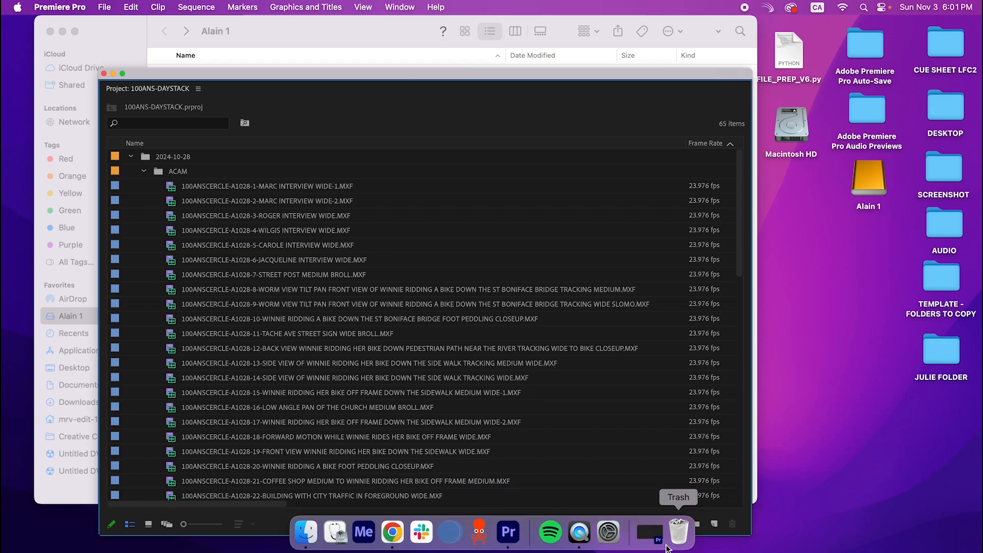
Restore the minimized main window and open the Metadata panel in a floating window.
left_click(658, 541)
left_click(400, 7)
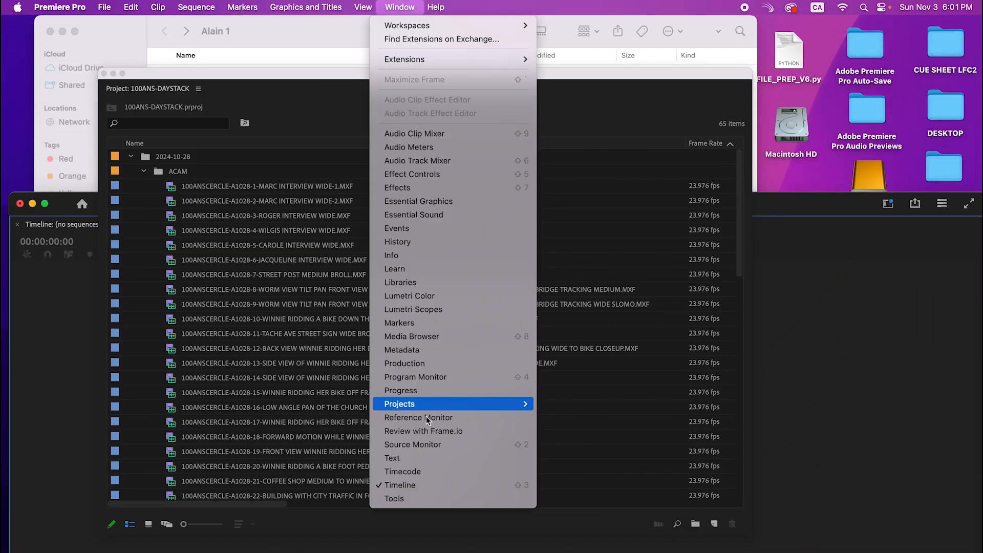
left_click(483, 348)
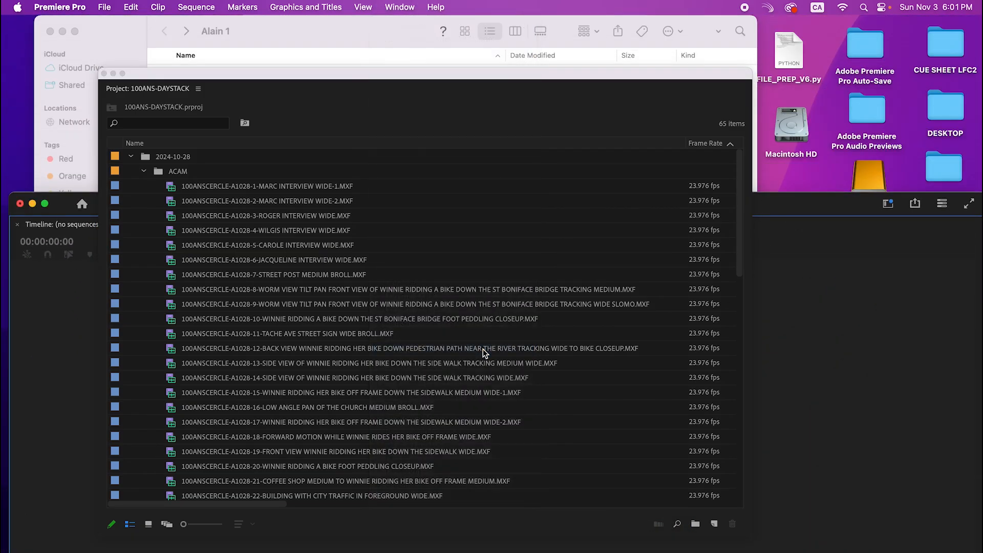
left_click_drag(268, 99, 357, 96)
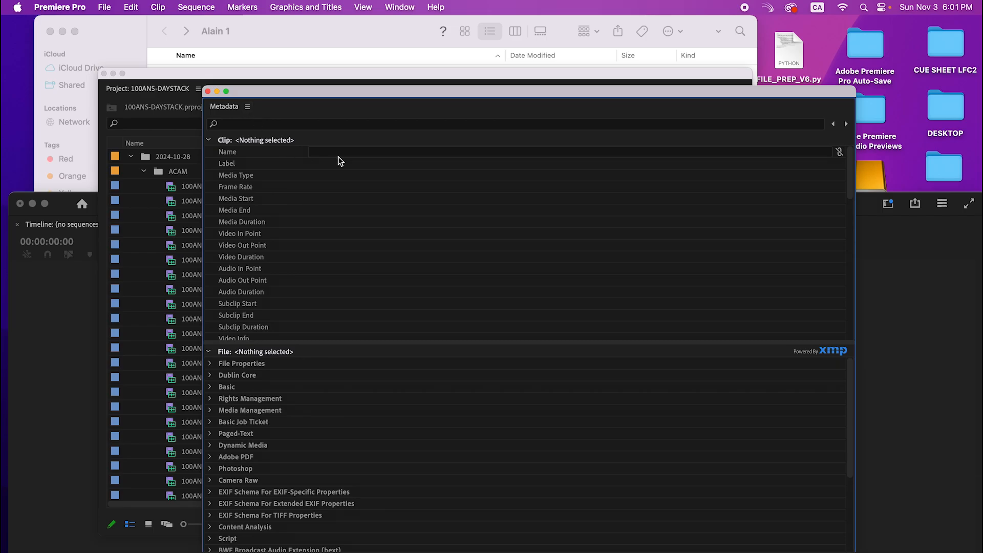
Search the metadata fields for the camera label property and clear the search.
left_click(352, 154)
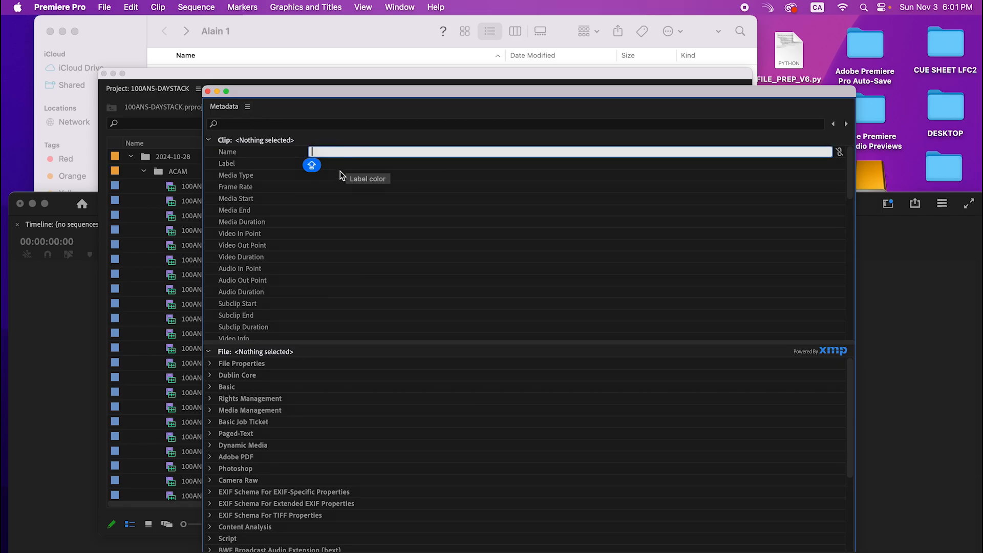
left_click(334, 125)
type("cAMERA LABE")
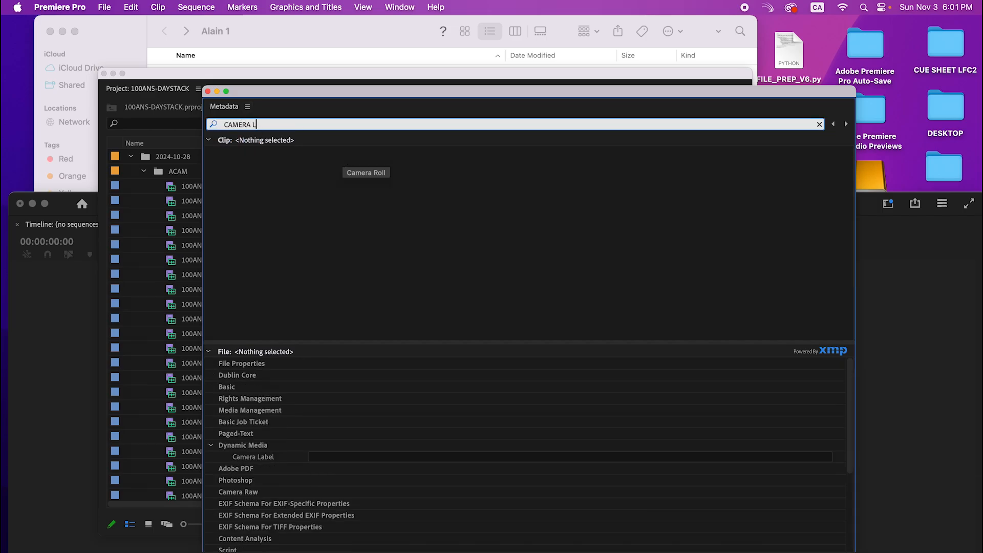
key("BackSpace")
key("BackSpace")
key("BackSpace")
key("BackSpace")
key("BackSpace")
key("BackSpace")
key("BackSpace")
key("BackSpace")
key("BackSpace")
key("BackSpace")
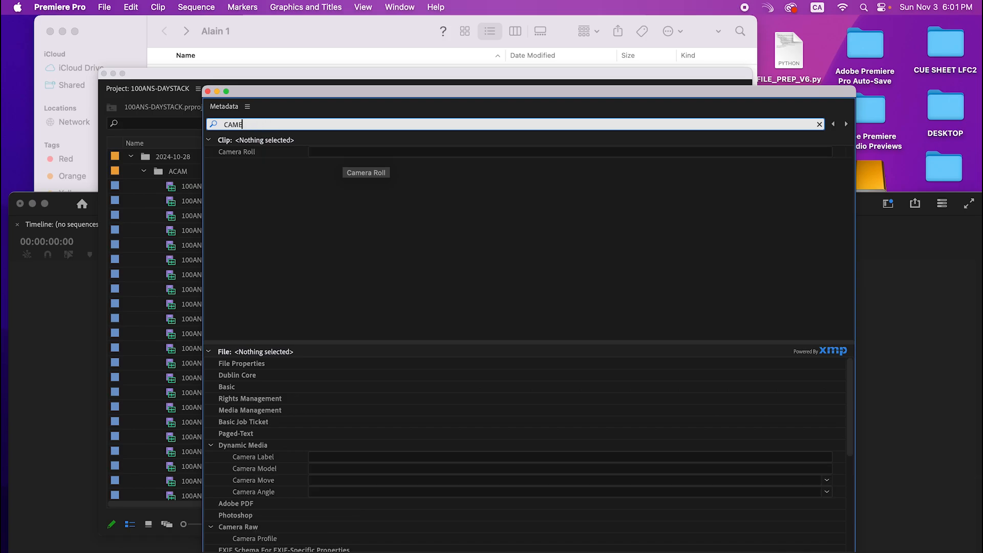
key("BackSpace")
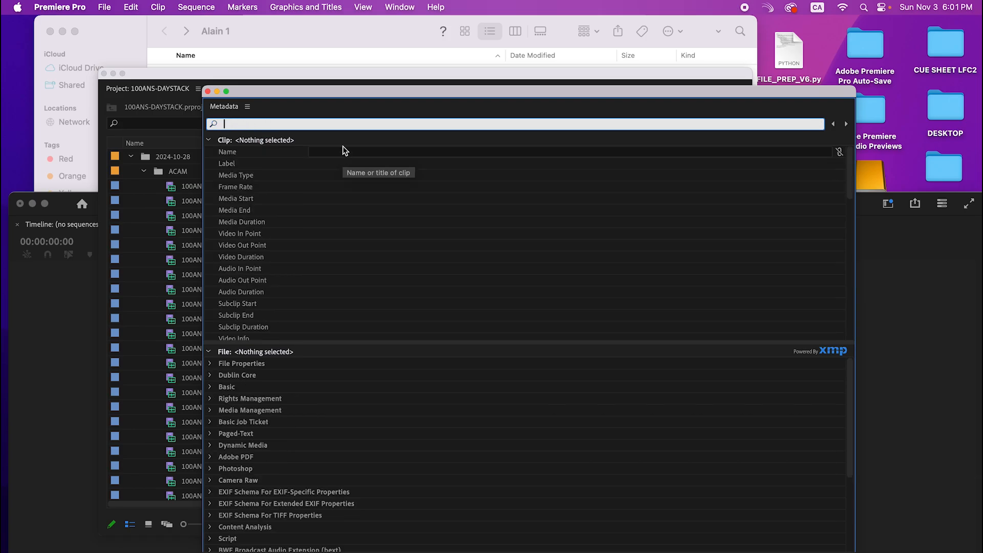
Filter the Metadata Display properties by CAMERA and make sure Camera Label is enabled.
left_click(247, 107)
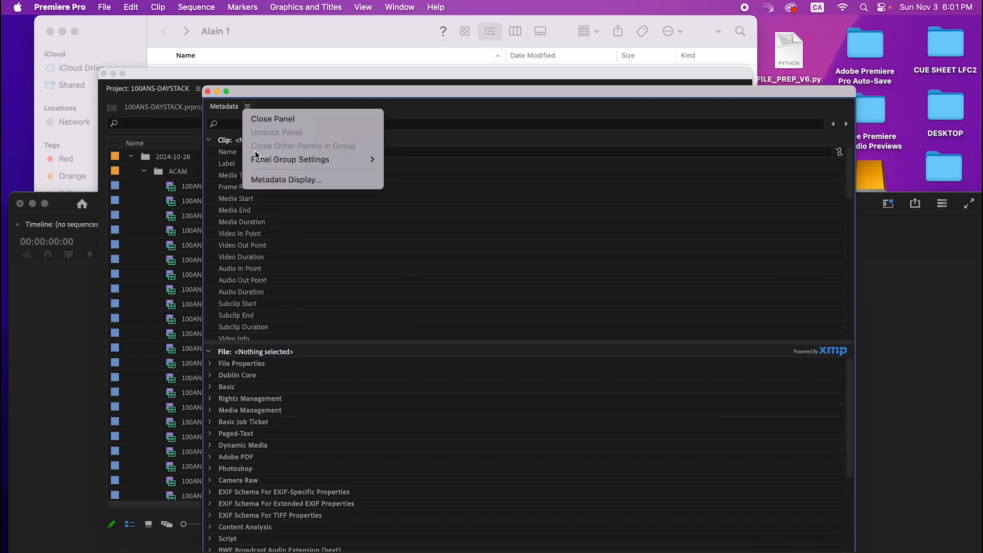
left_click(272, 181)
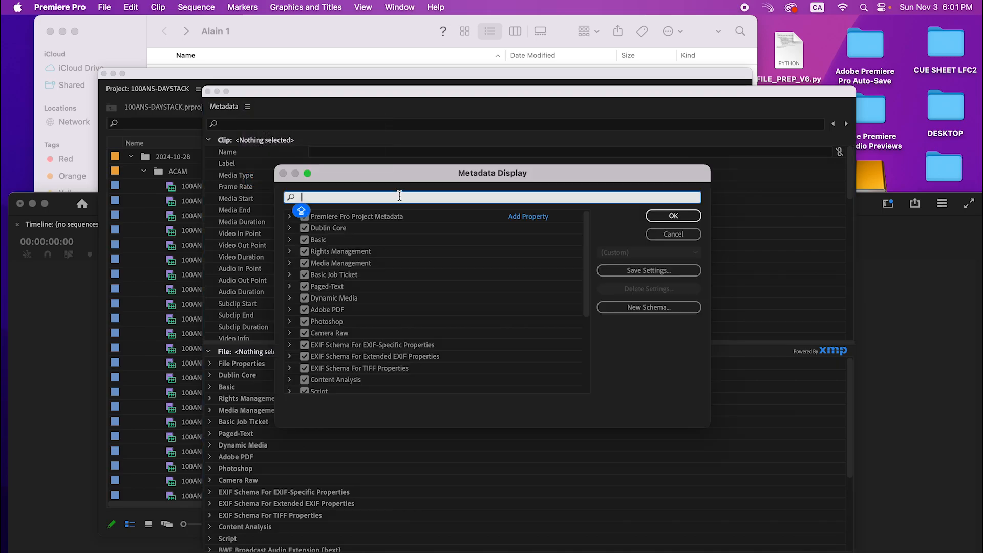
type("CAMERA")
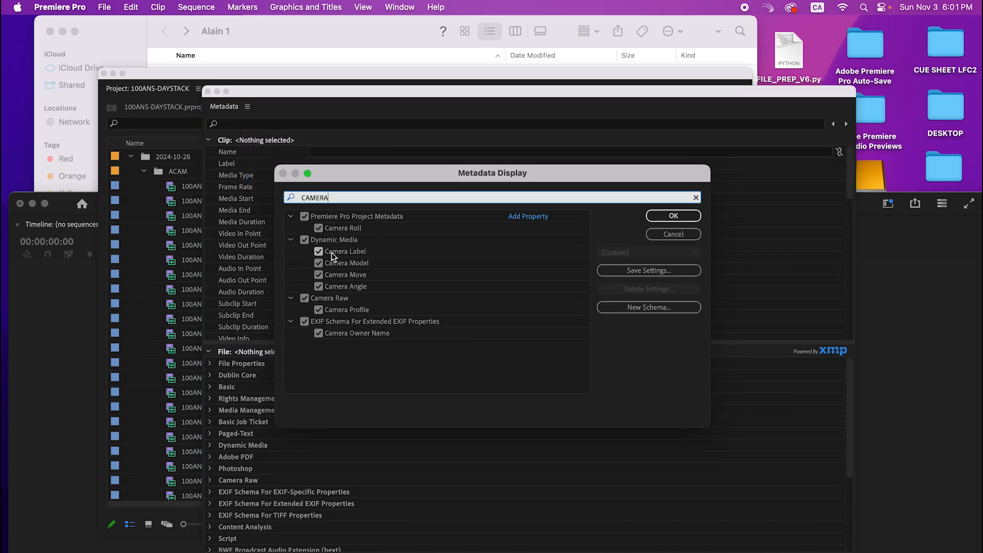
left_click(319, 254)
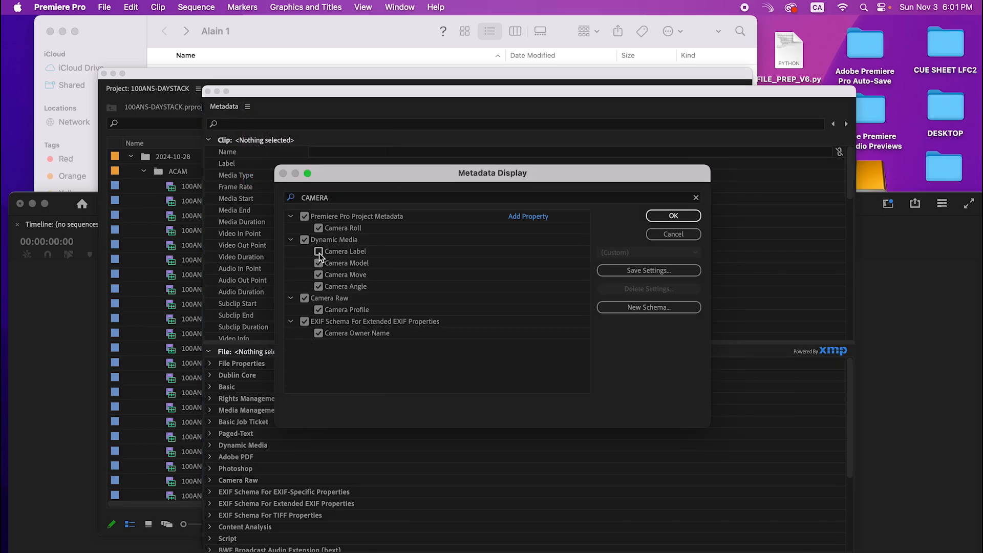
left_click(319, 253)
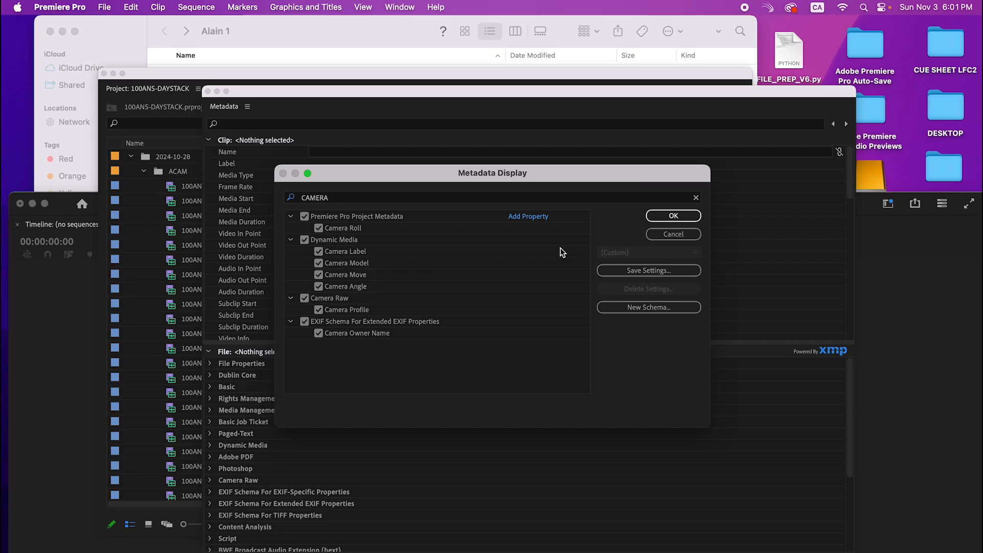
left_click(686, 219)
Filter the metadata fields by CAMERA and dock the Metadata panel beside the project's bin list.
left_click(331, 123)
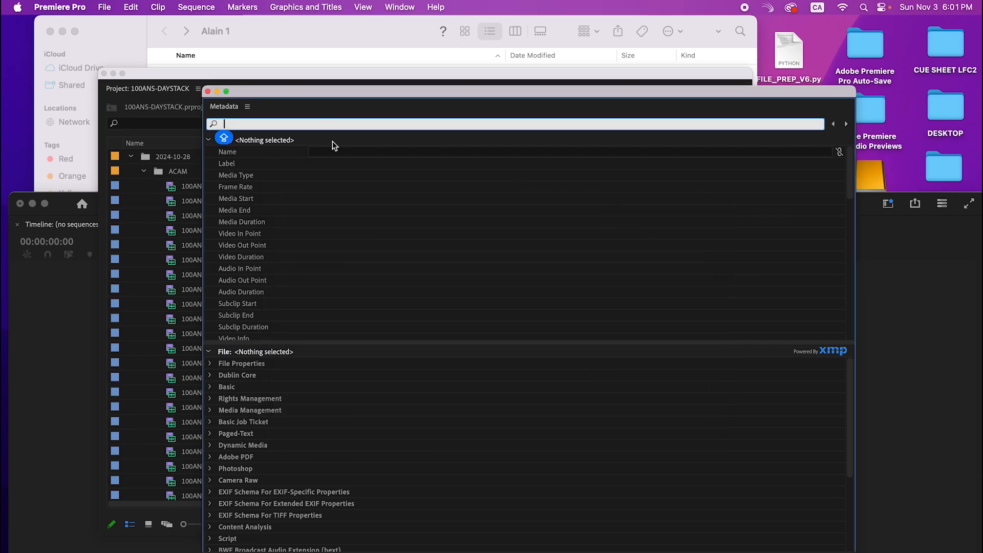
type("CAMERA")
key("Caps_Lock")
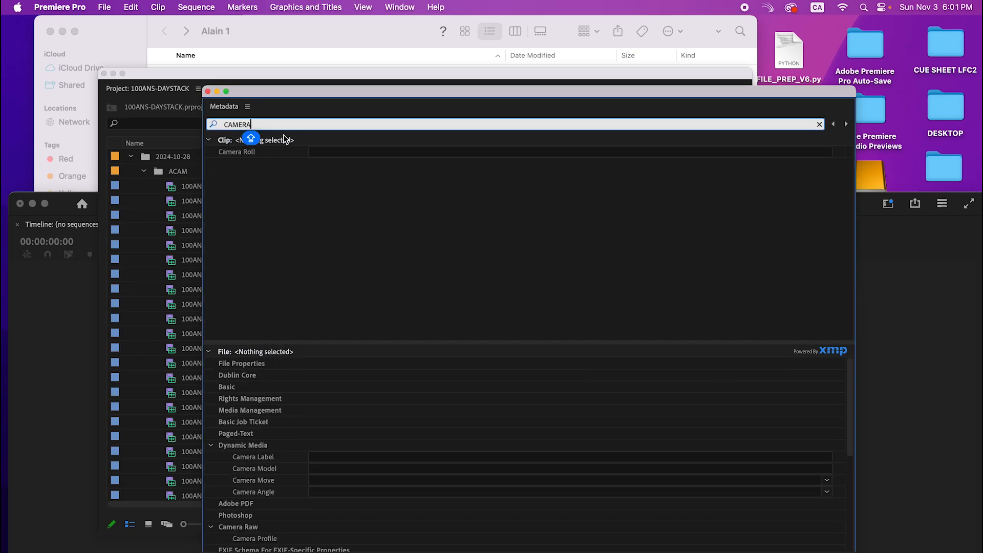
left_click(338, 457)
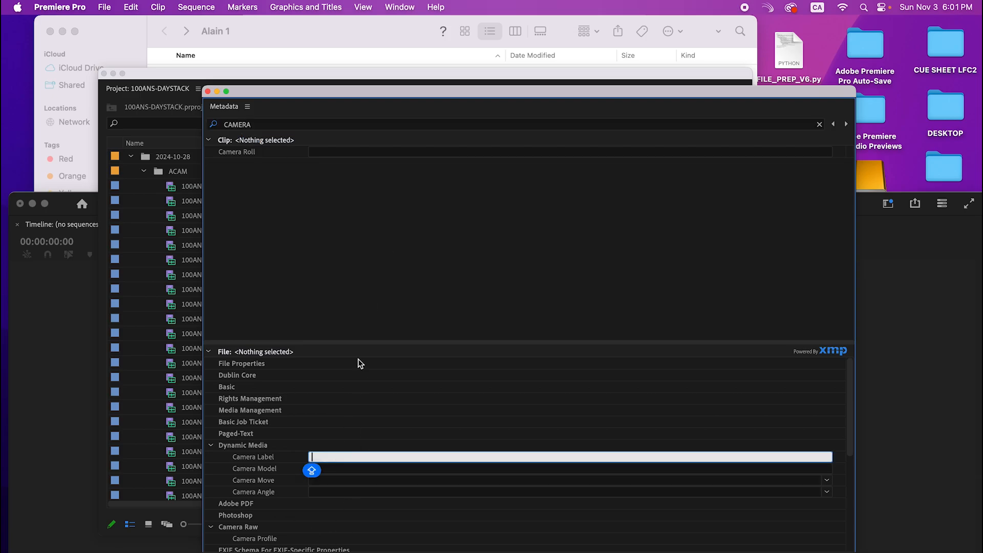
left_click_drag(372, 95, 724, 142)
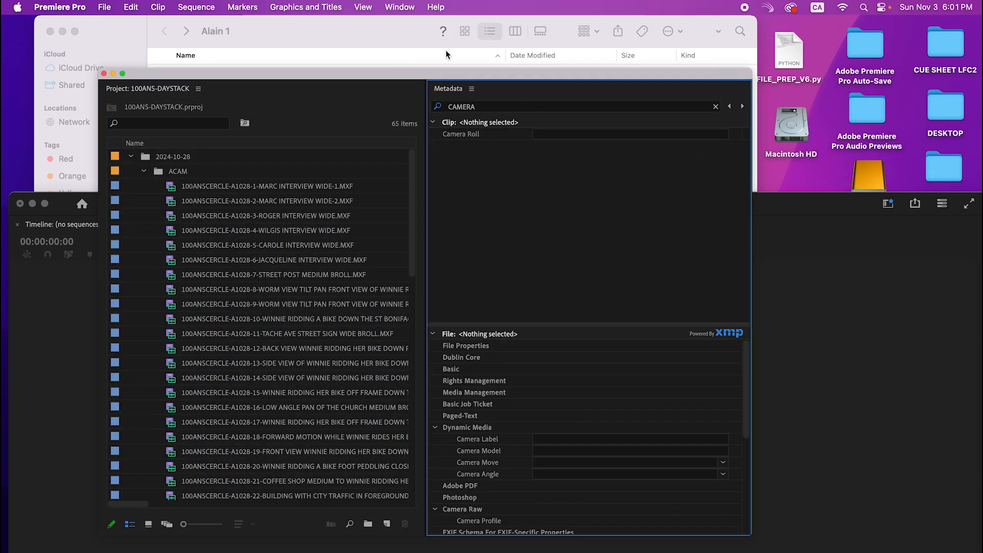
Enlarge the floating project window and try to set the Camera Label of all ACAM clips to A.
double_click(156, 72)
left_click(165, 139)
scroll(213, 267, "down", 5)
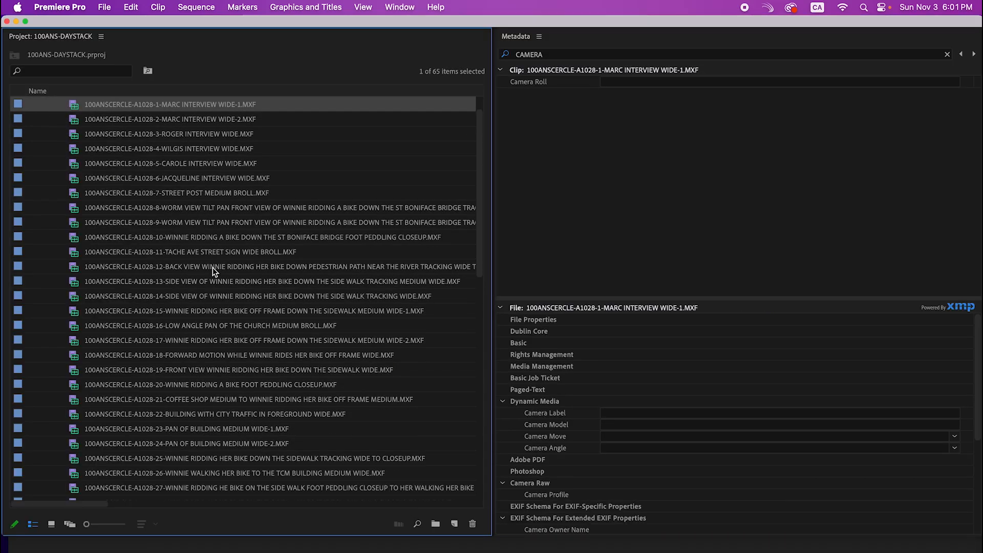
scroll(214, 317, "down", 10)
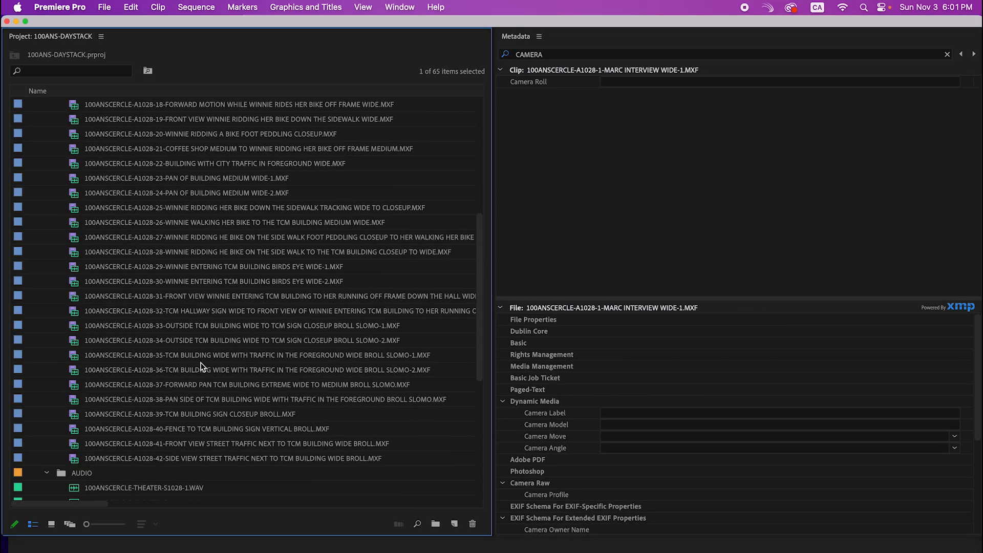
left_click(206, 325, "shift")
left_click(643, 414)
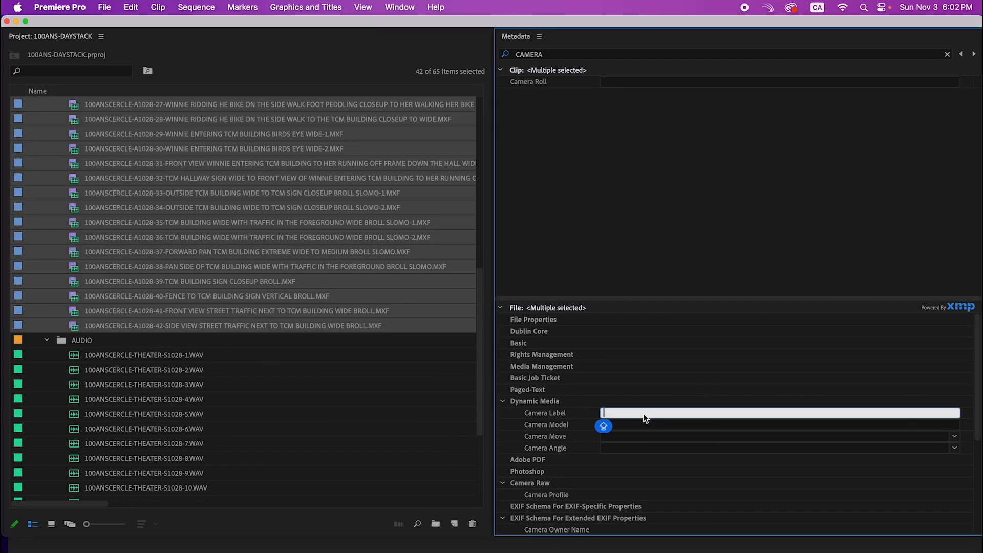
type("A")
key("Return")
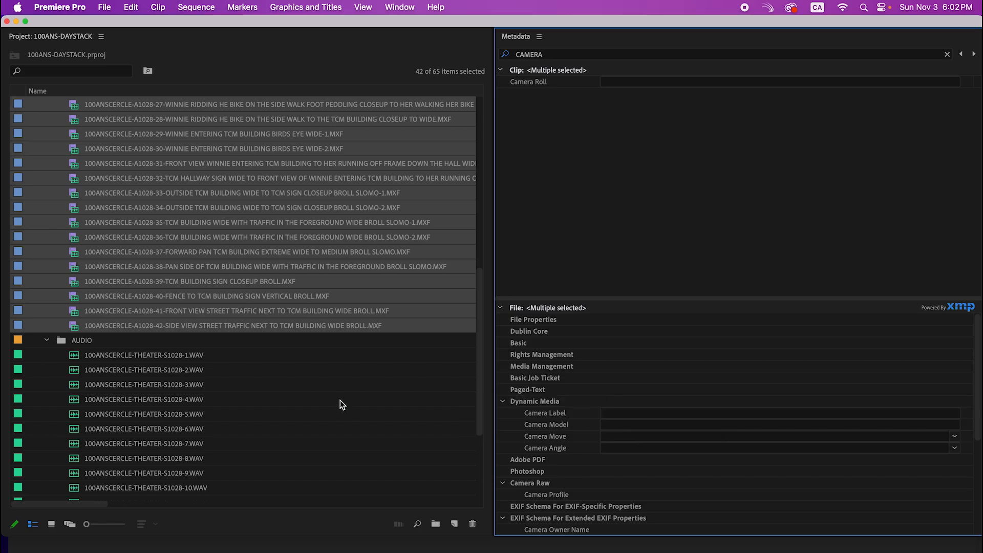
Set the Camera Label of all WAV files in the AUDIO bin to S.
left_click(337, 357)
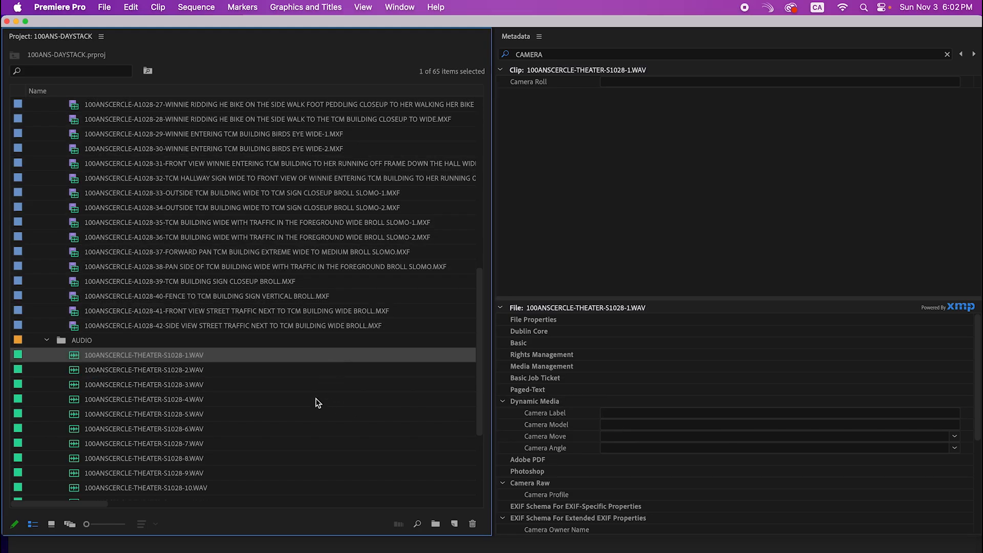
scroll(317, 403, "down", 3)
left_click(267, 385, "shift")
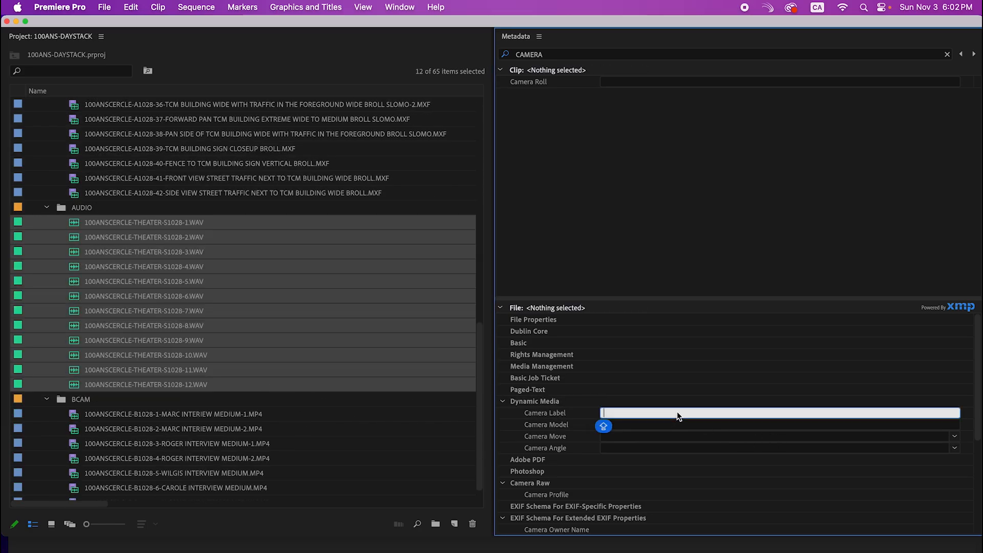
left_click(615, 413)
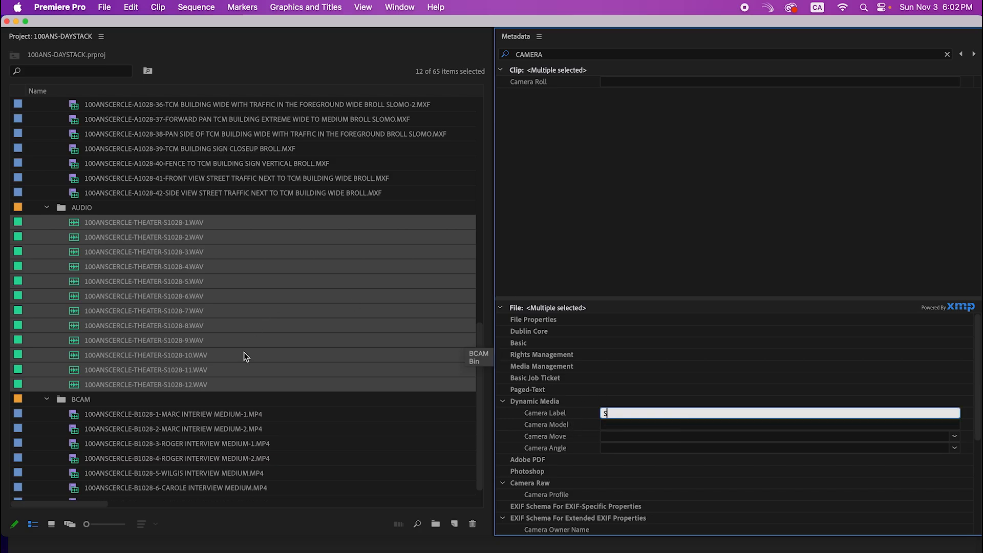
type("S")
Set the Camera Label of all MP4 clips in the BCAM bin to B, and collapse that bin.
left_click(228, 402)
scroll(228, 404, "down", 1)
left_click(230, 402)
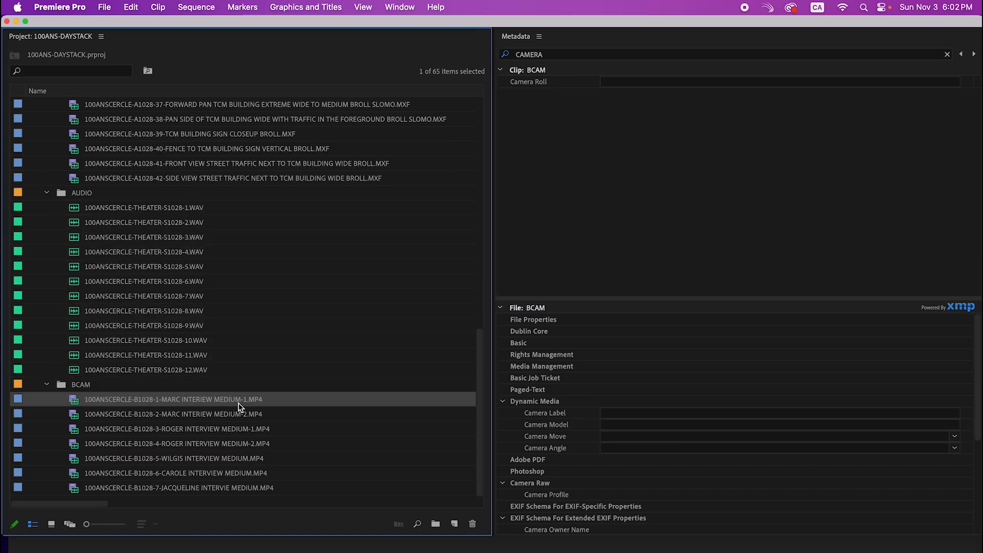
left_click(235, 486, "shift")
left_click(627, 413)
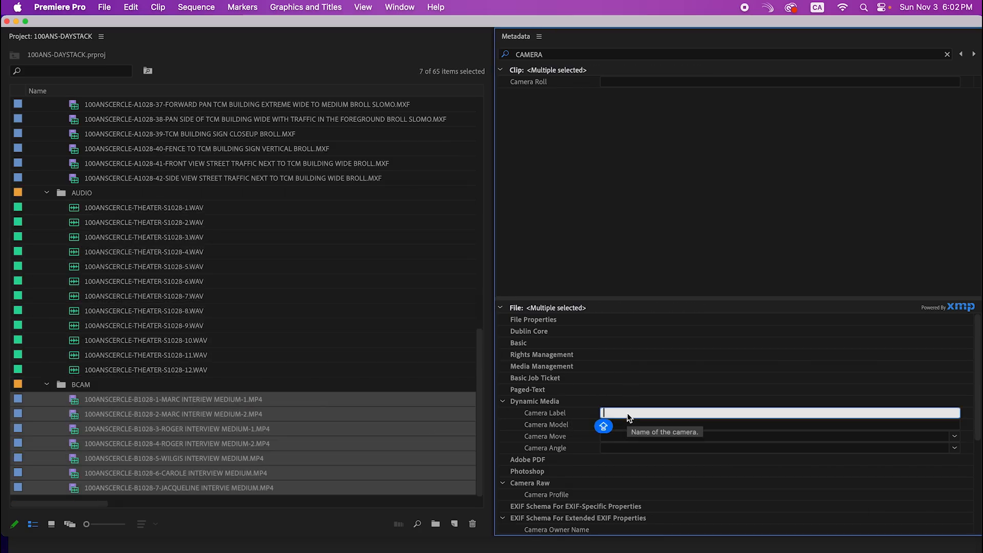
type("B")
scroll(115, 381, "up", 1)
left_click(49, 399)
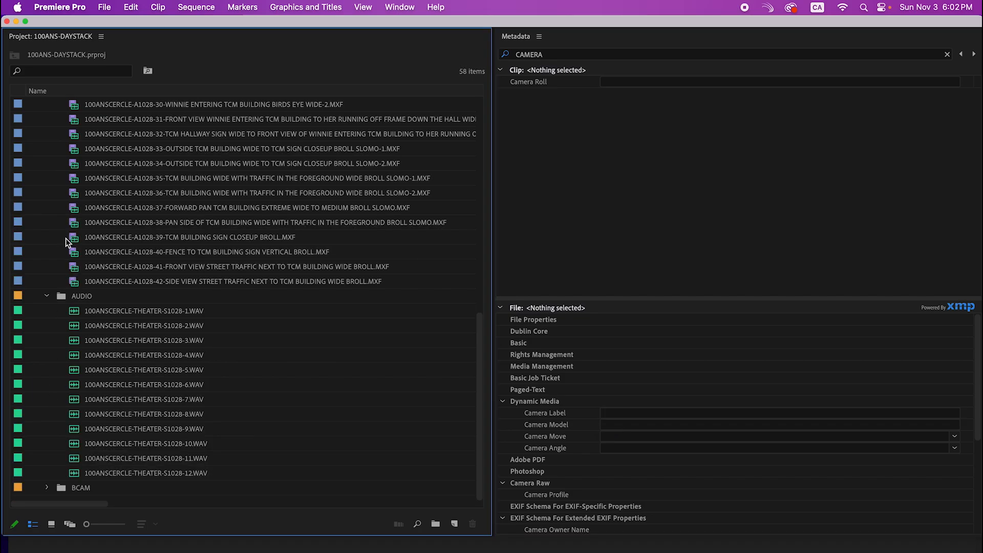
Check the Camera Label values of several WAV files in the AUDIO bin and several ACAM clips.
left_click(165, 326)
left_click(170, 370)
left_click(163, 385)
left_click(157, 429)
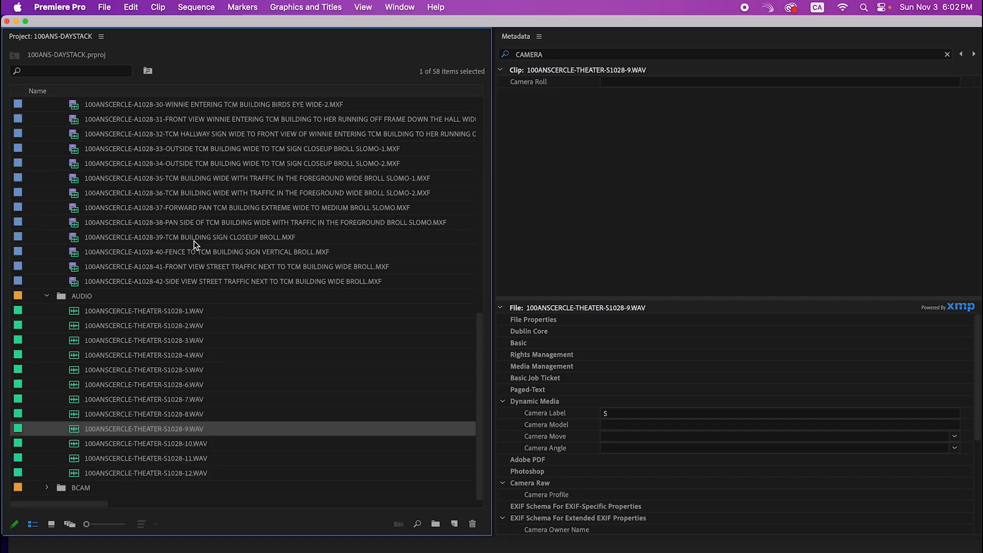
left_click(195, 239)
left_click(245, 147)
left_click(244, 252)
left_click(252, 223)
scroll(259, 261, "up", 8)
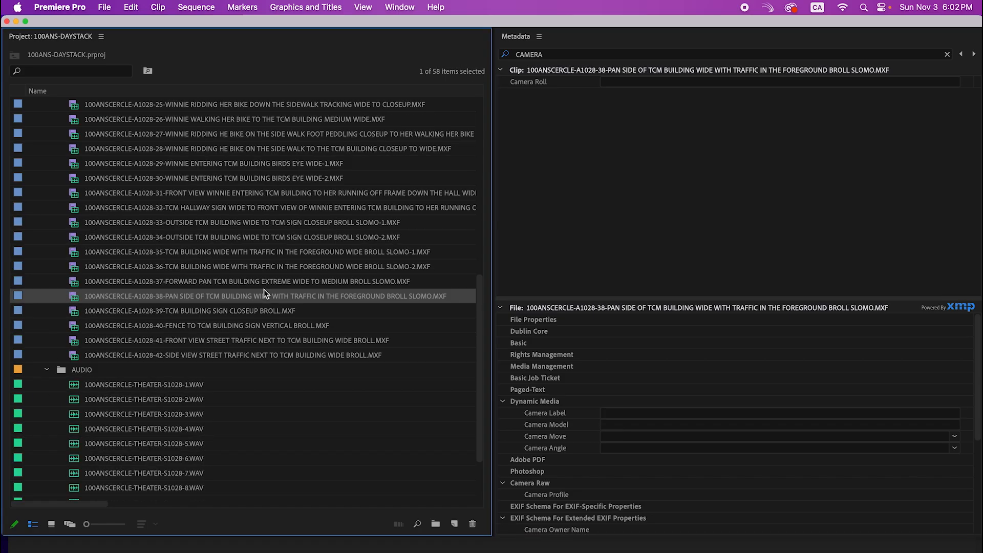
Set the Camera Label of all MXF clips in the ACAM bin to A.
scroll(213, 193, "up", 12)
left_click(197, 134)
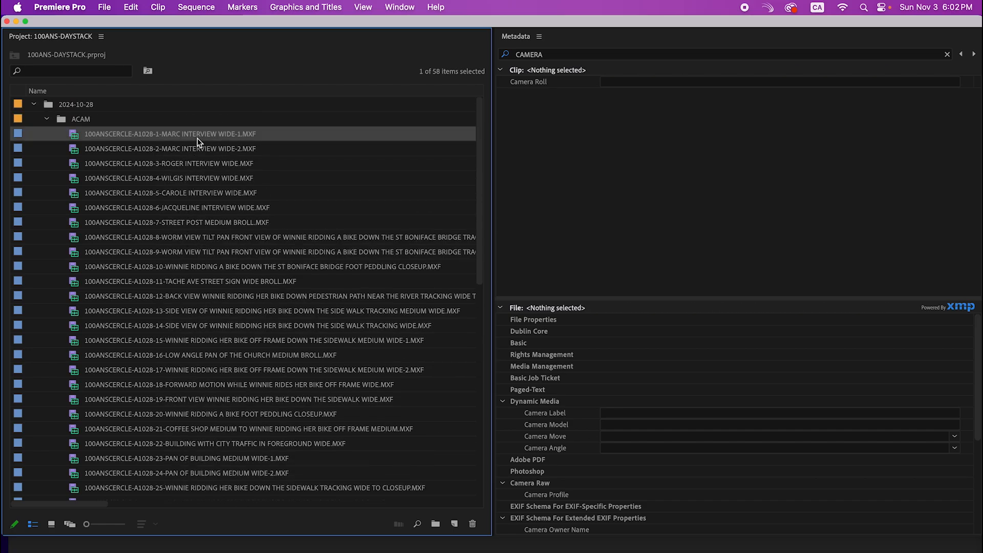
scroll(230, 294, "down", 10)
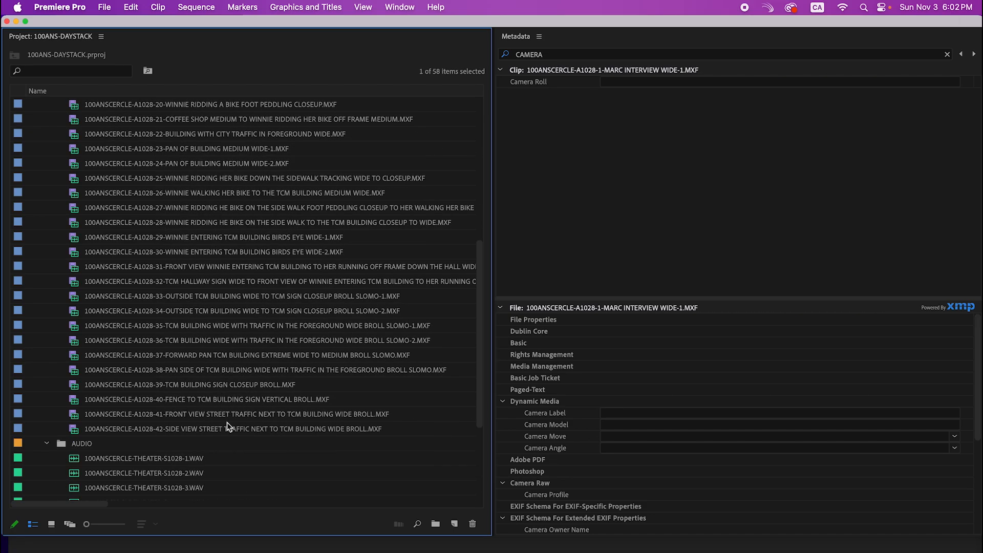
left_click(226, 428, "shift")
left_click(622, 413)
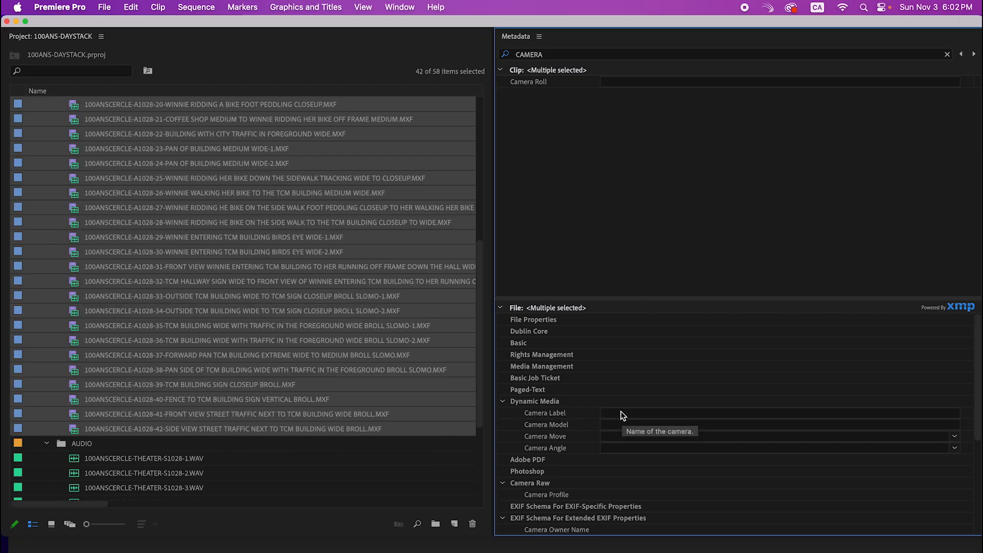
left_click(633, 414)
type("A")
left_click(323, 365)
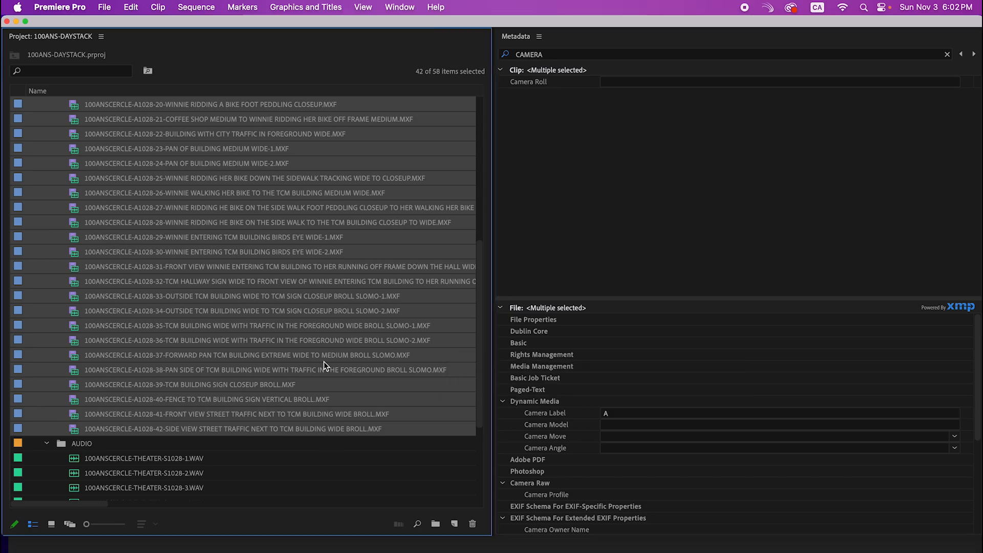
Spot-check the Camera Label on a few individual clips after labelling the ACAM footage.
left_click(322, 296)
scroll(307, 318, "down", 2)
left_click(298, 340)
left_click(233, 444)
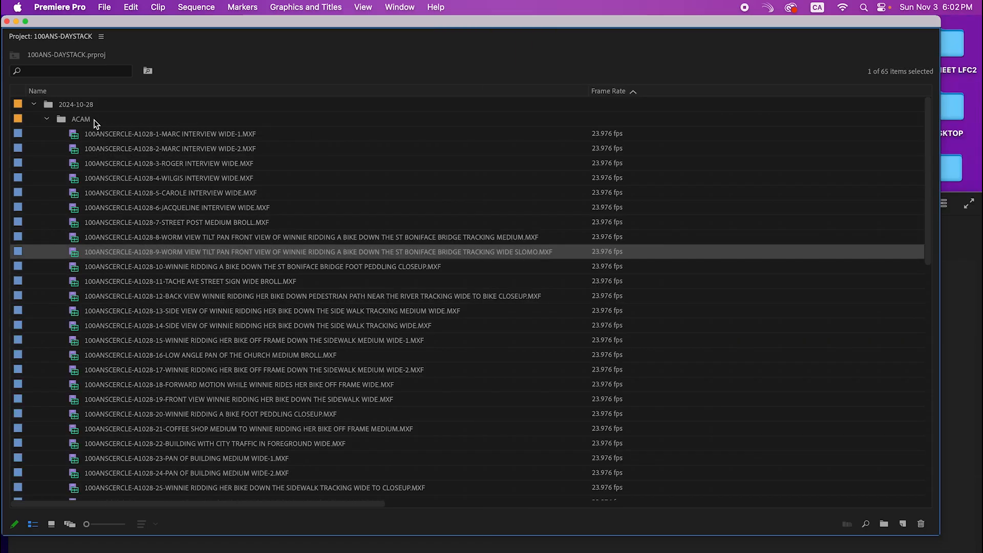
Select every ACAM, AUDIO and BCAM clip without the bins themselves, and start creating a multi-camera source sequence from them.
left_click(57, 120)
scroll(113, 182, "down", 12)
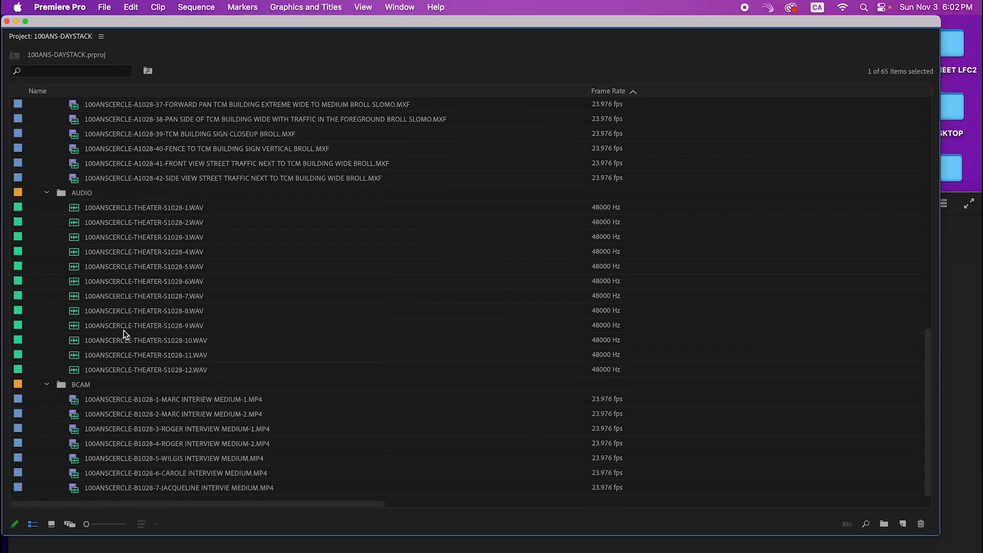
left_click(129, 489, "shift")
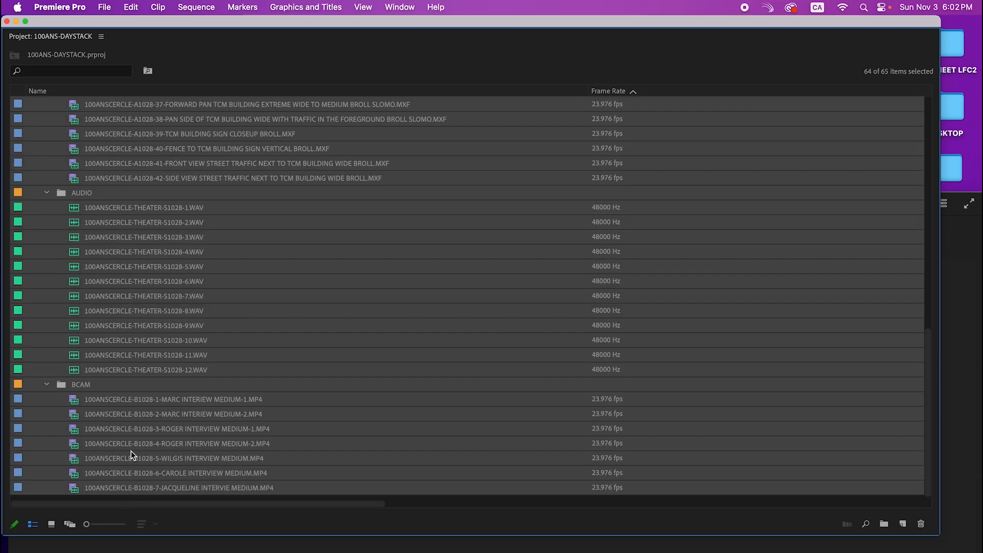
left_click(123, 384, "super")
scroll(120, 307, "up", 2)
left_click(118, 267, "super")
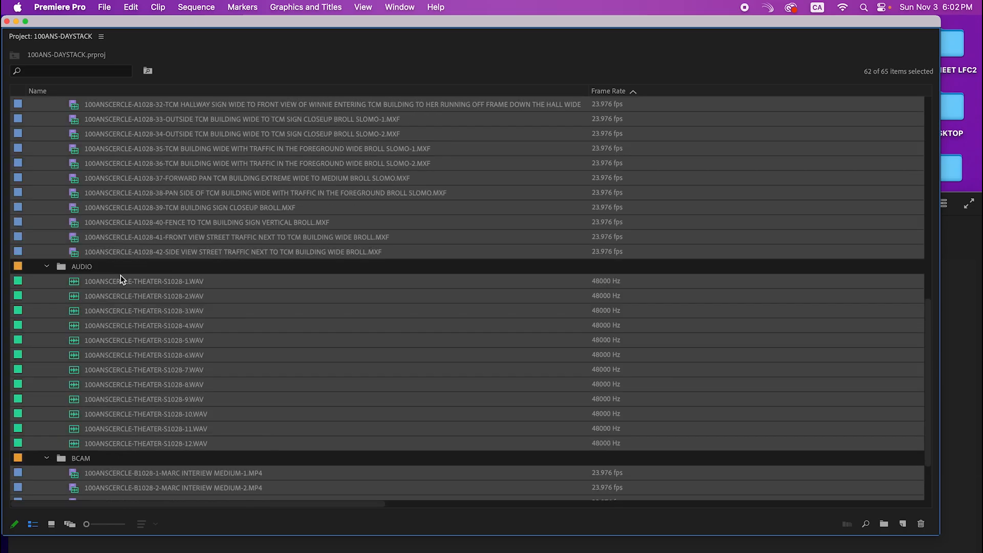
scroll(128, 307, "up", 10)
scroll(123, 287, "up", 1)
left_click(100, 118, "super")
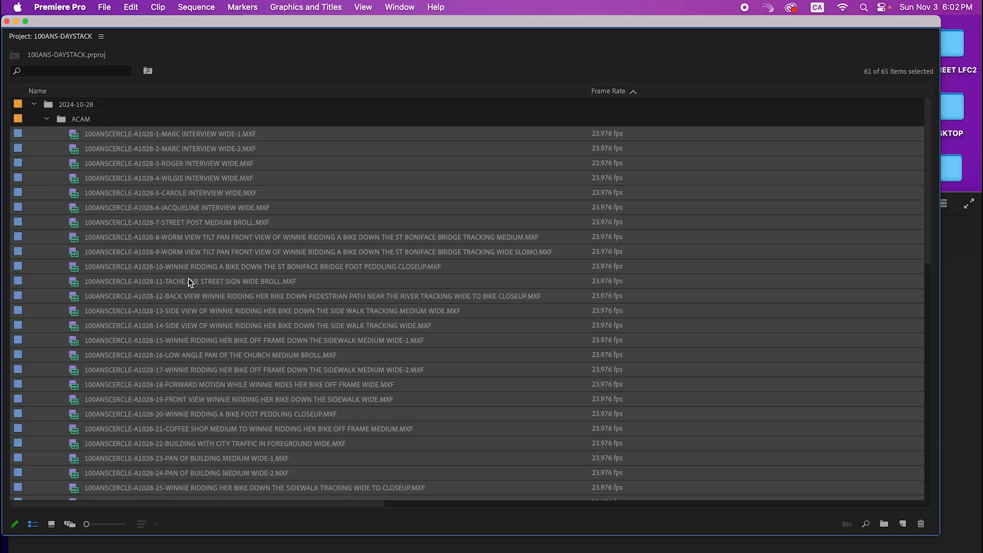
right_click(208, 237)
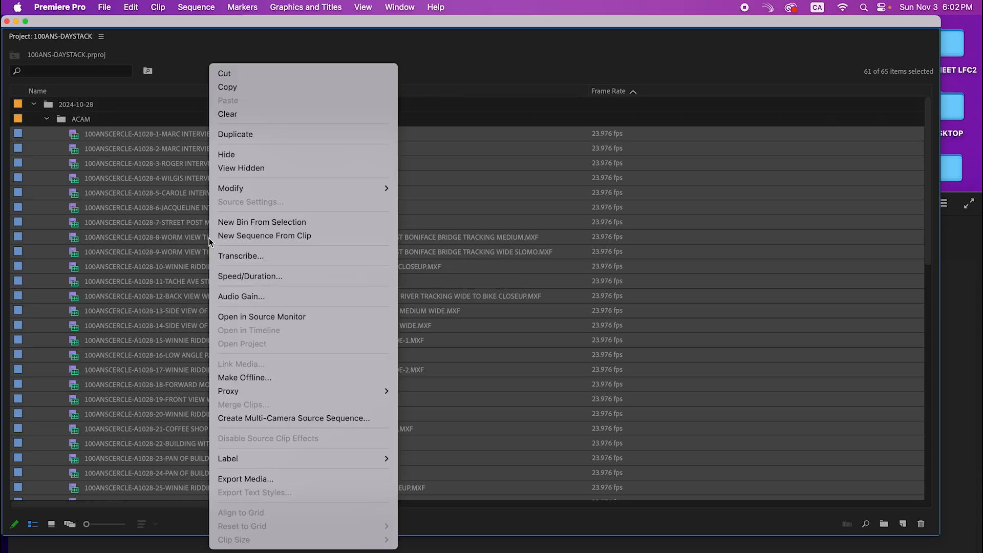
left_click(333, 419)
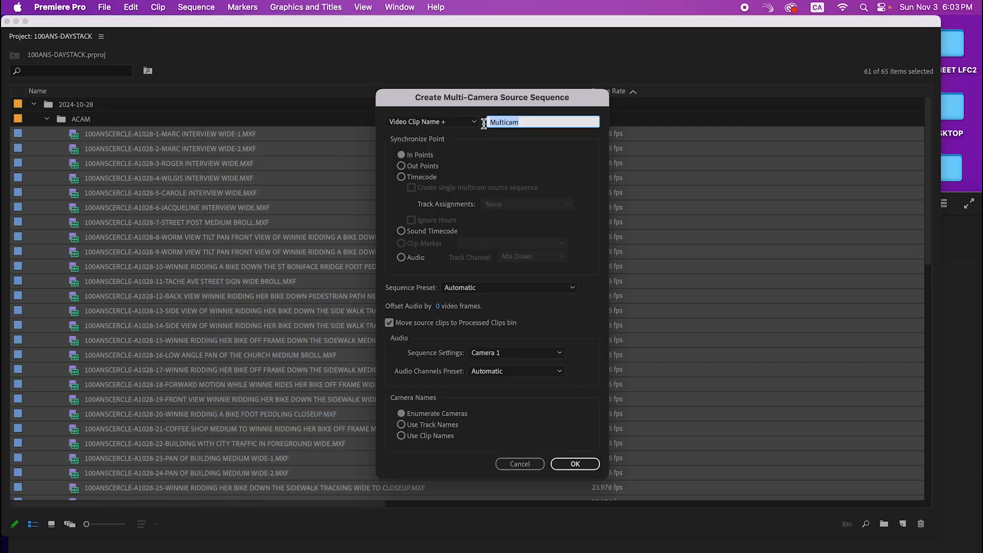
Create a single multicam source sequence synchronized by Timecode, with tracks assigned by Camera Label and moving source clips to the Processed Clips bin turned off.
left_click(541, 124)
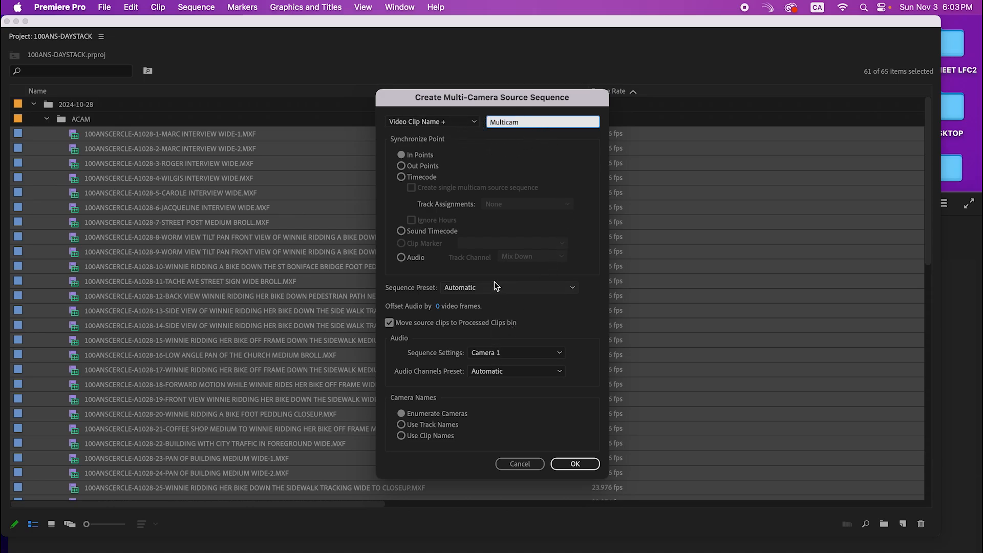
left_click(416, 176)
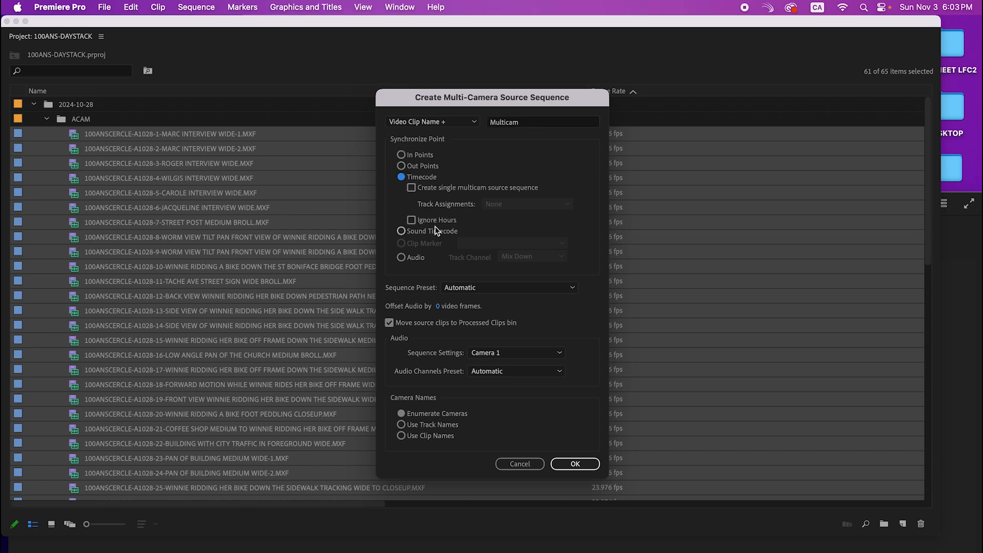
left_click(411, 187)
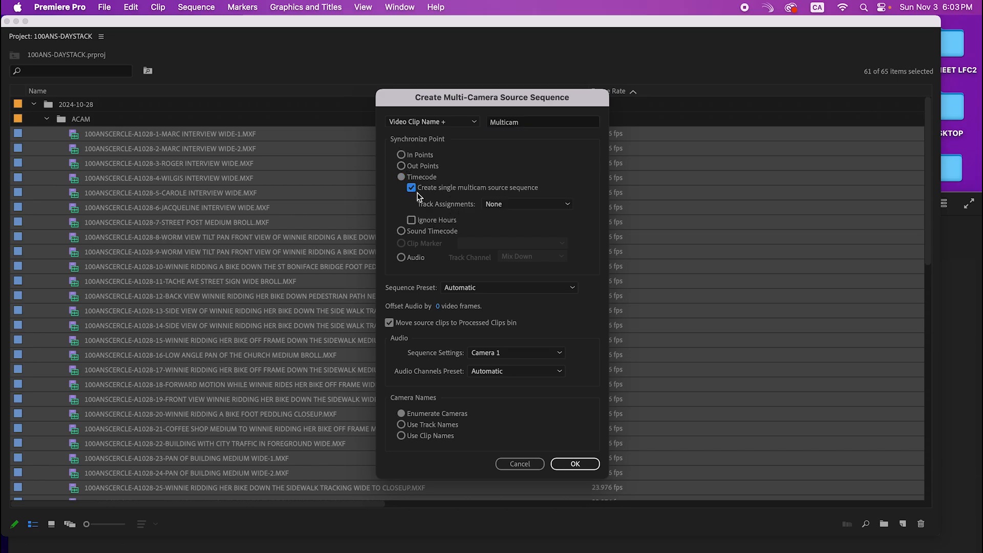
left_click(562, 205)
left_click(548, 232)
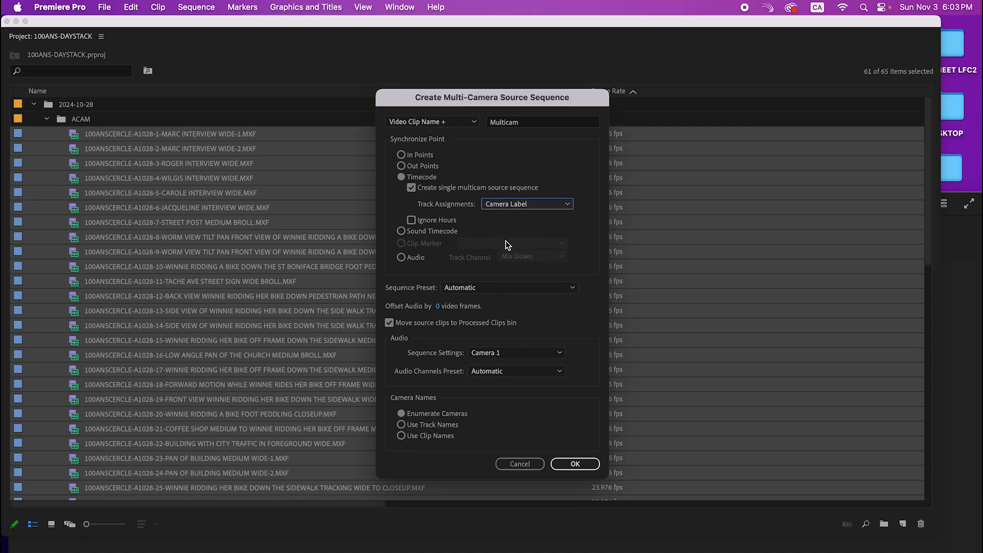
left_click(389, 323)
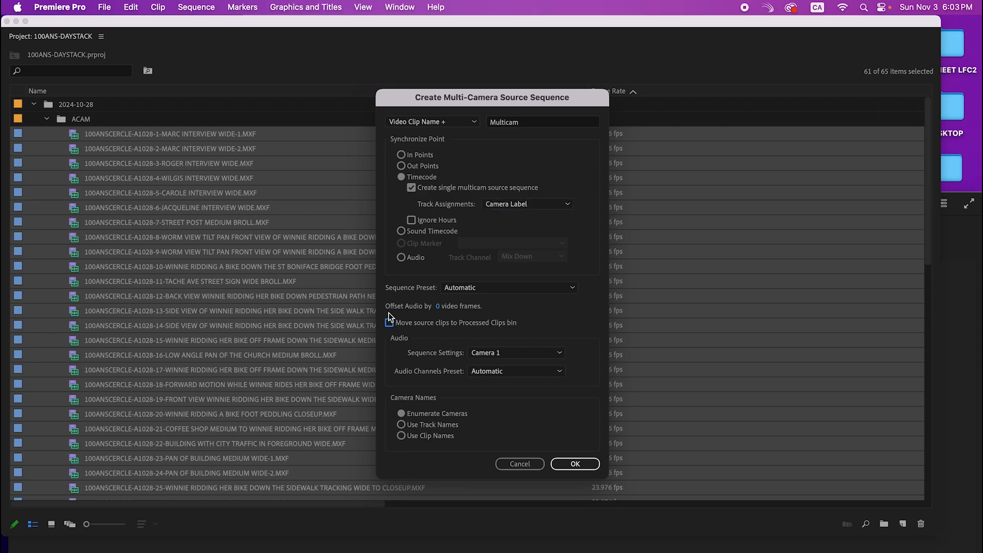
left_click(575, 464)
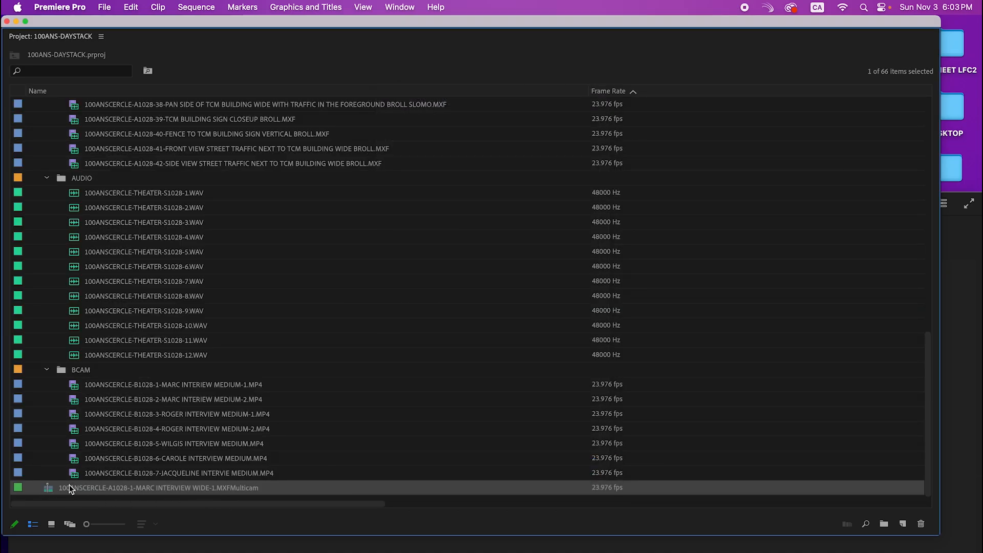
Open the new multicam sequence in the timeline and close the floating project window.
right_click(70, 489)
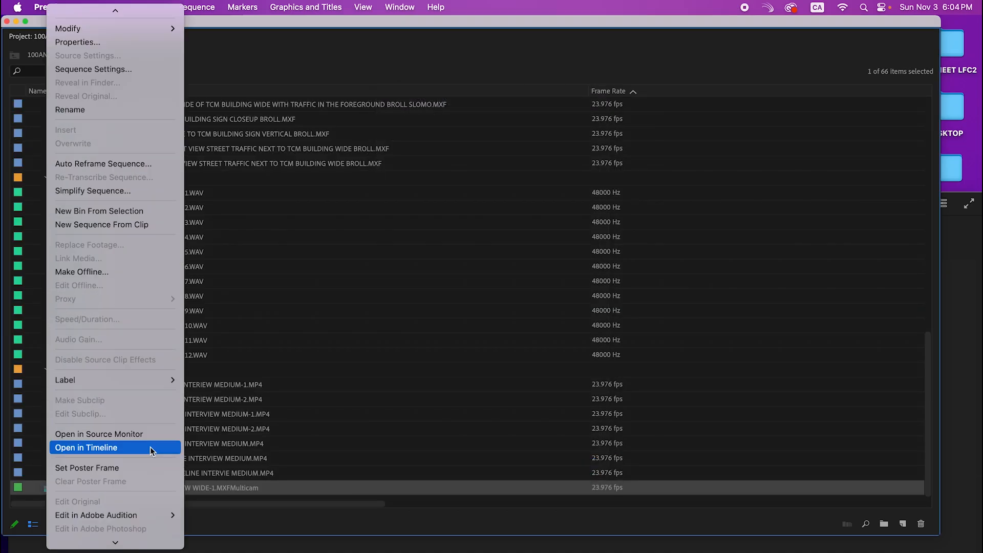
left_click(149, 446)
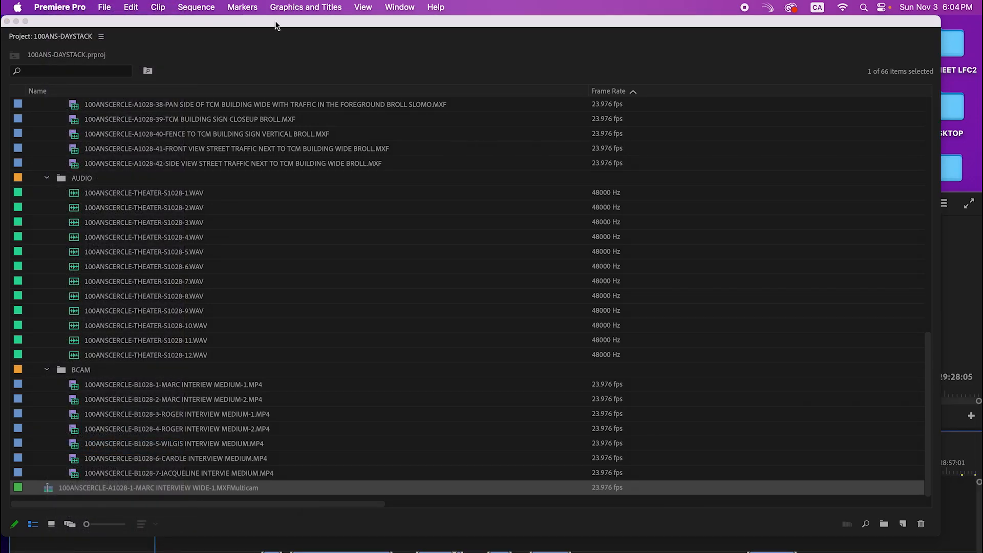
left_click_drag(278, 22, 614, 59)
double_click(251, 207)
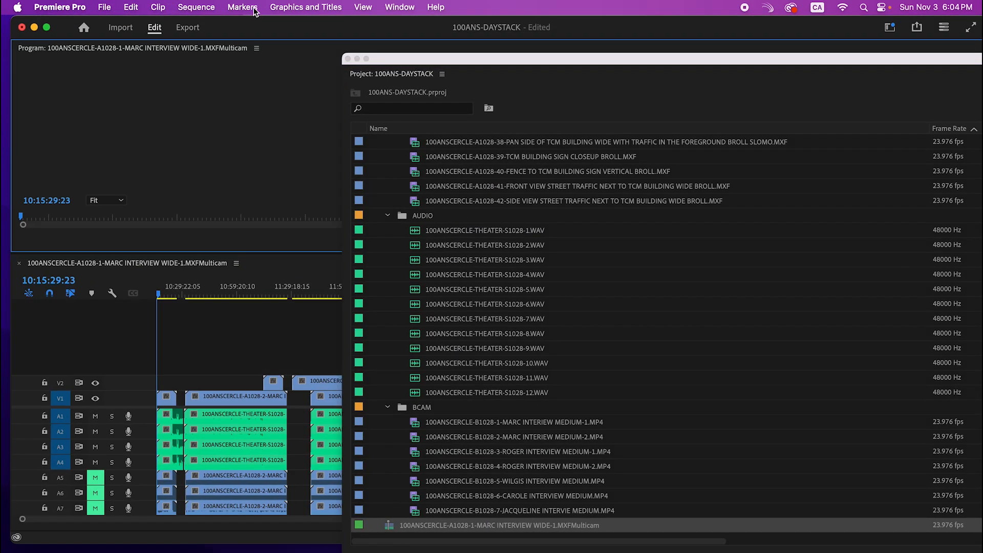
left_click(347, 61)
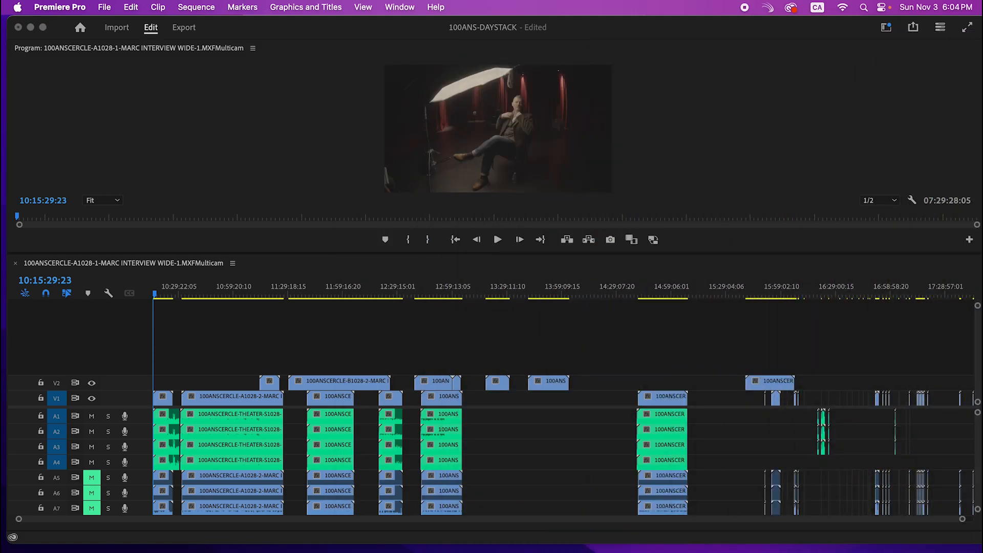
Enlarge the Timeline panel and its audio track area, and examine the synced camera and audio clips along the sequence.
left_click_drag(396, 253, 409, 138)
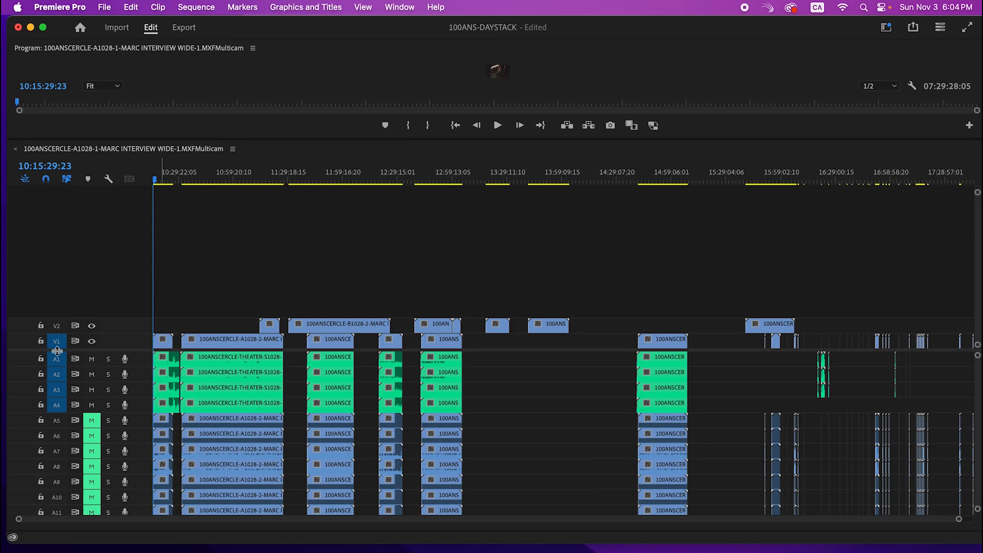
left_click_drag(58, 350, 66, 272)
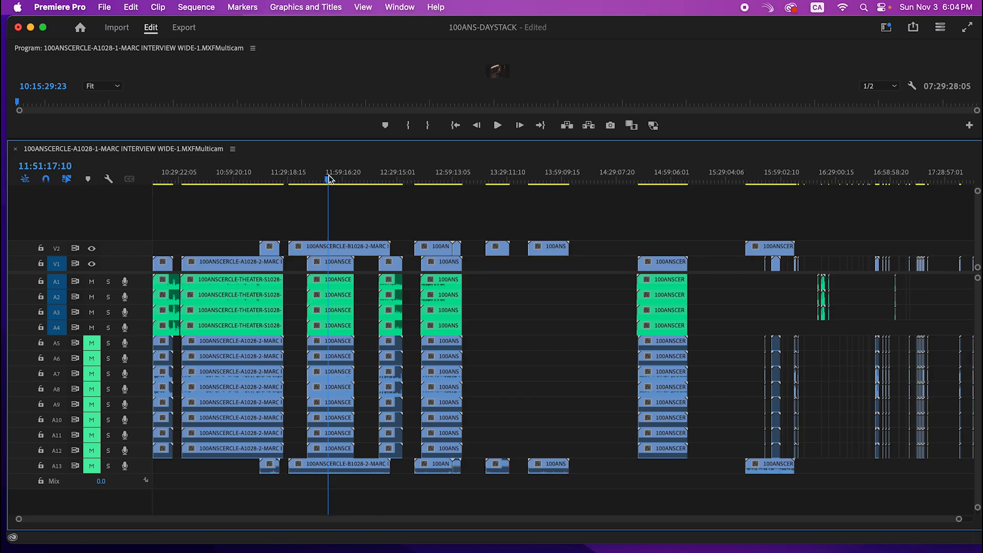
left_click_drag(788, 235, 463, 376)
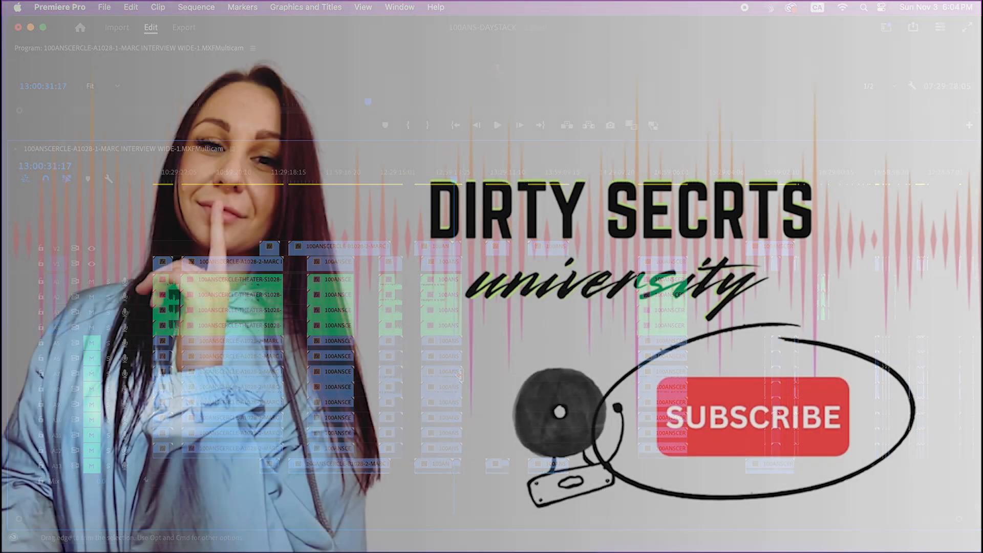